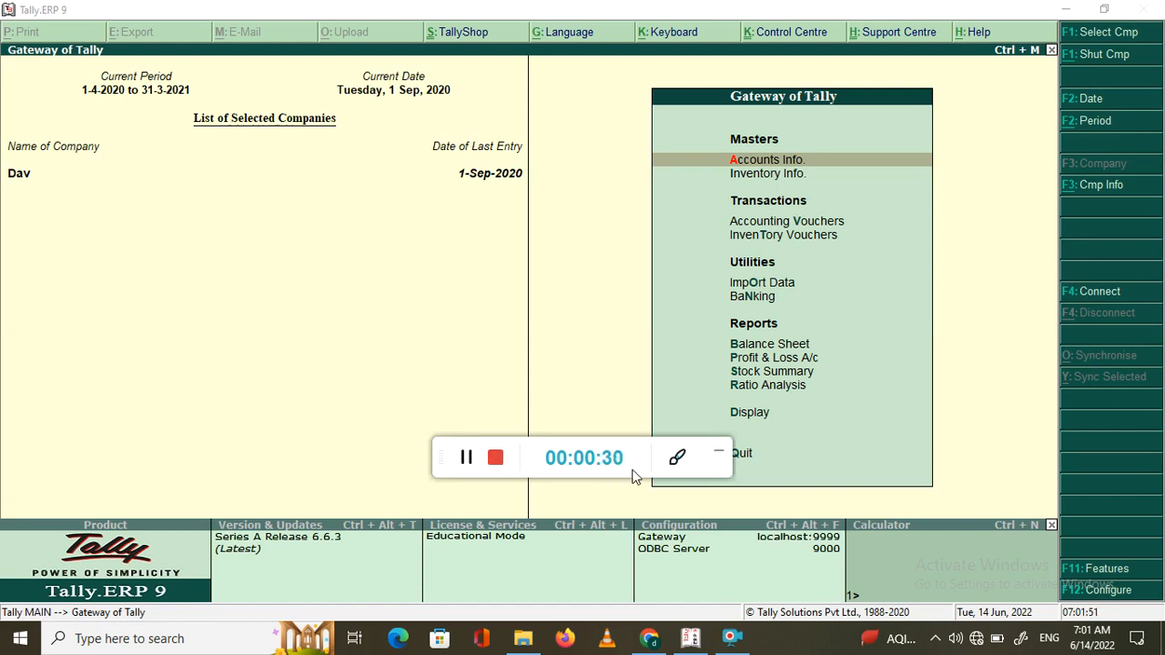
drag(671, 456, 564, 588)
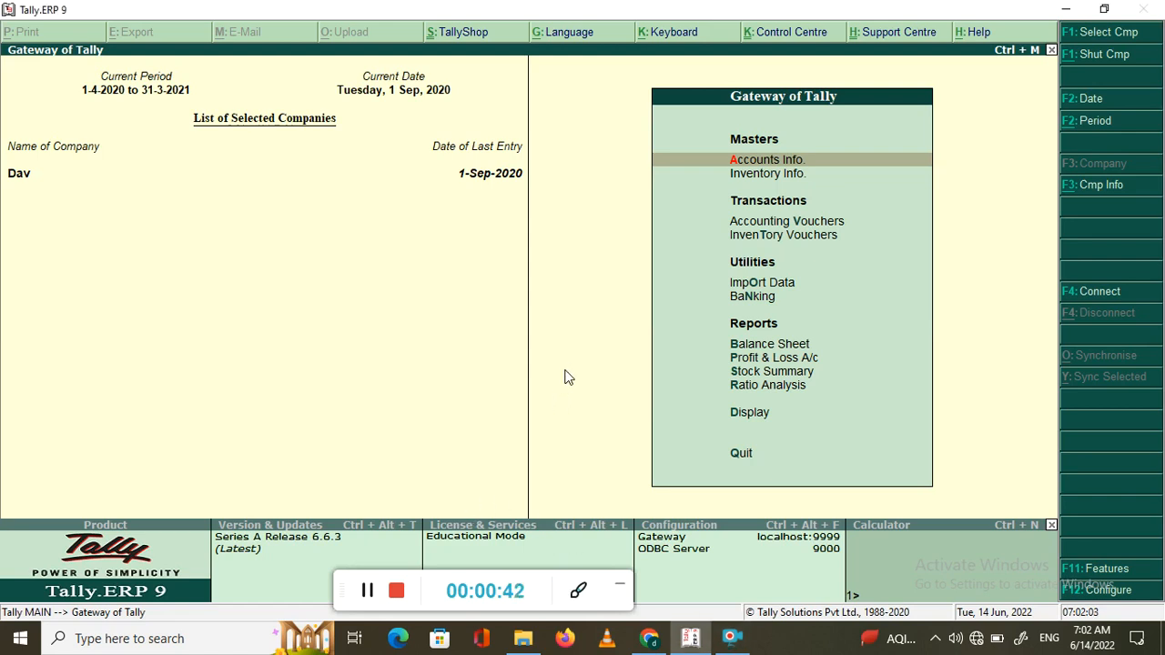
Open the stock group masters within the inventory information section
key(Down)
key(Down)
key(Up)
key(Up)
key(Down)
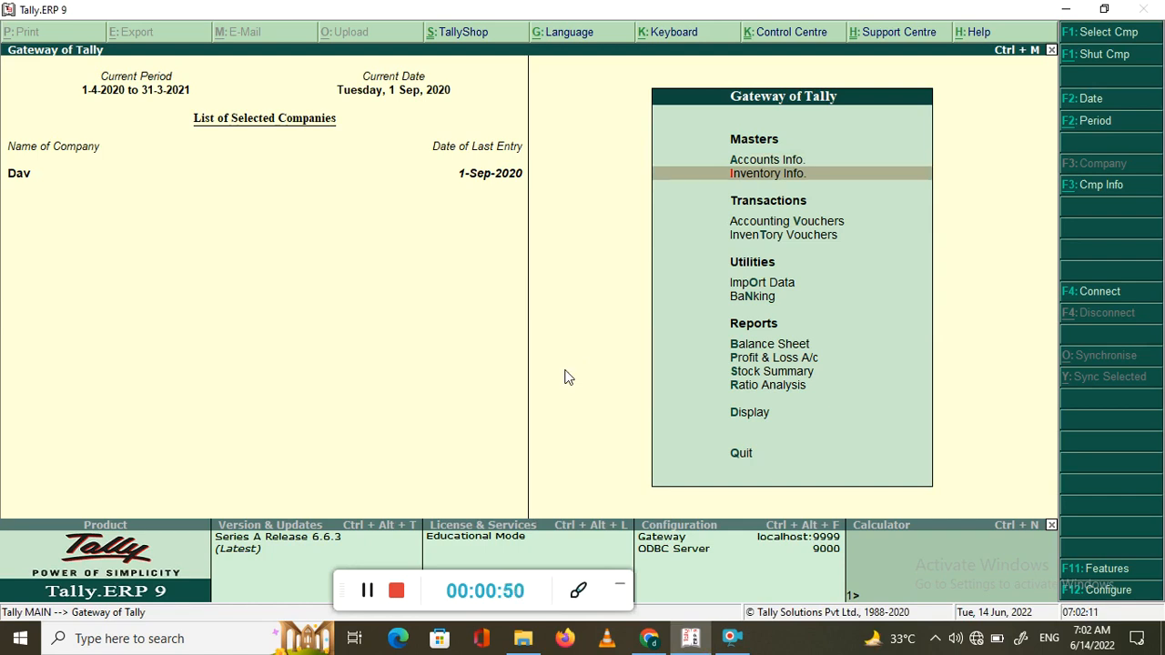
key(Return)
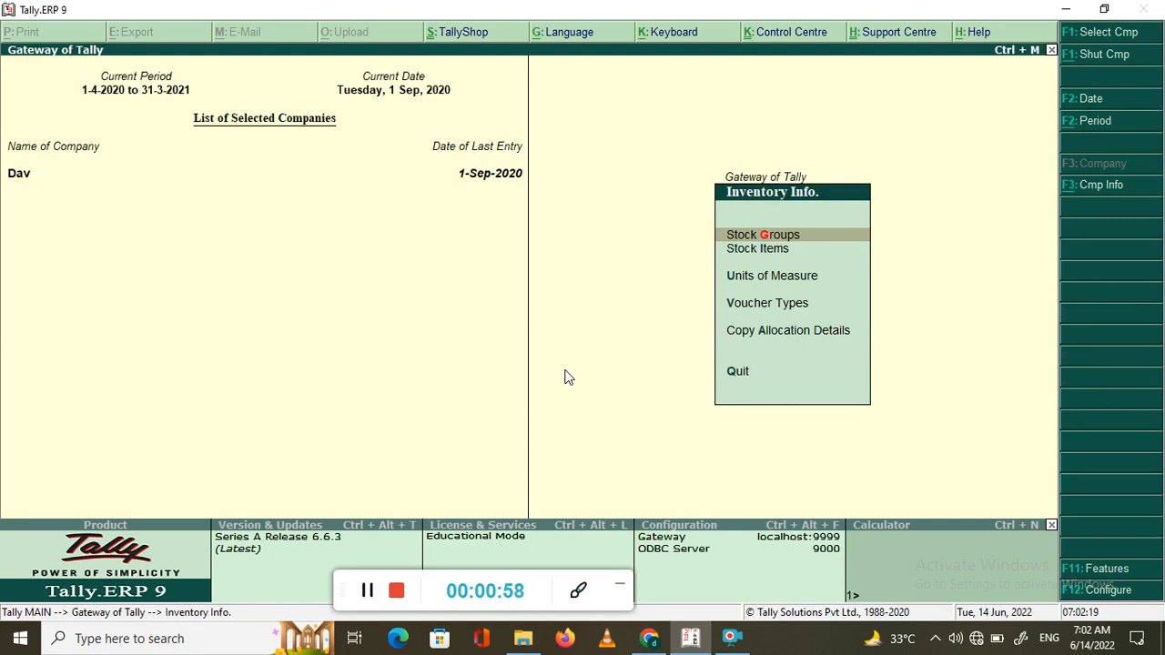
key(Down)
key(Down)
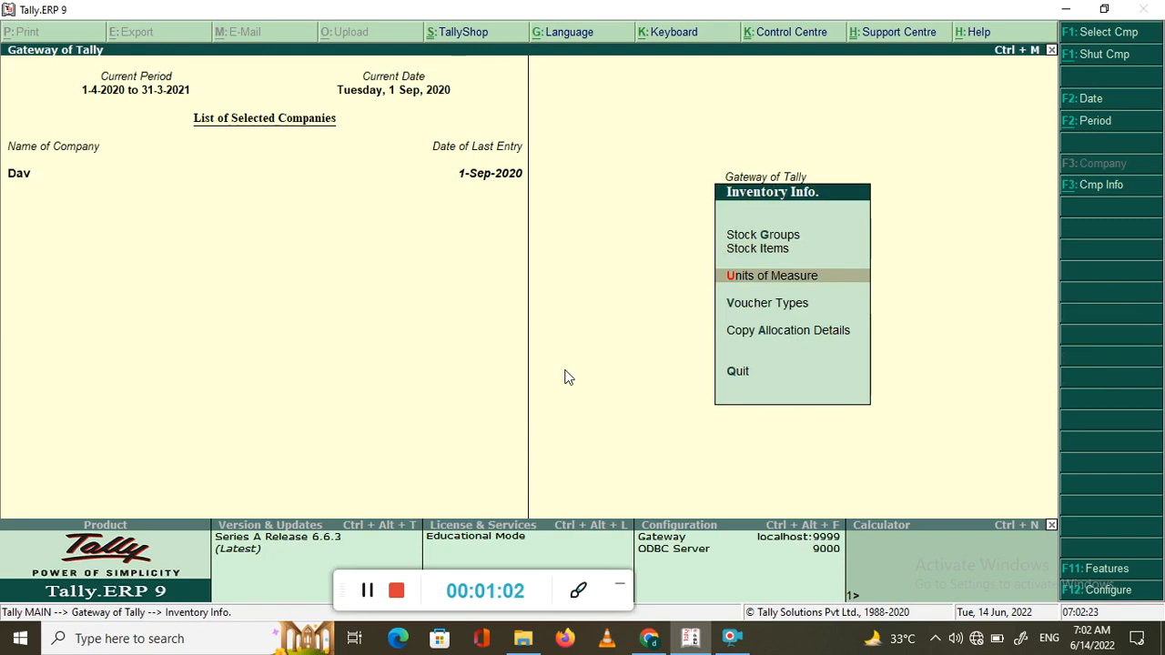
key(Down)
key(Down)
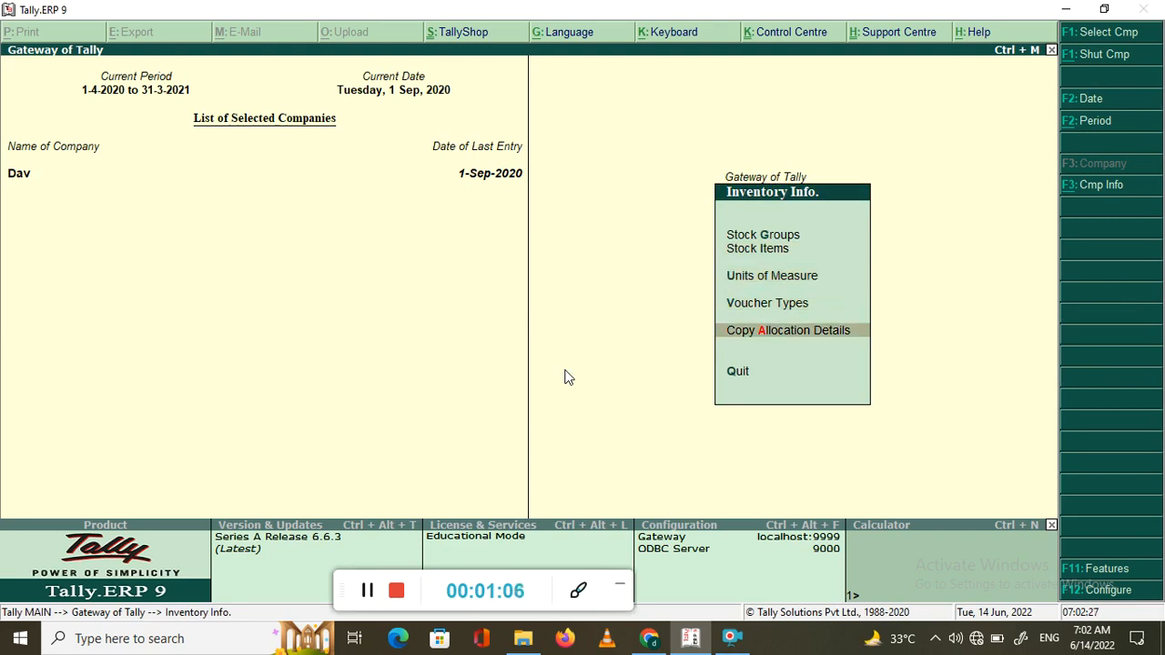
key(Up)
key(Up)
key(Up)
key(Up)
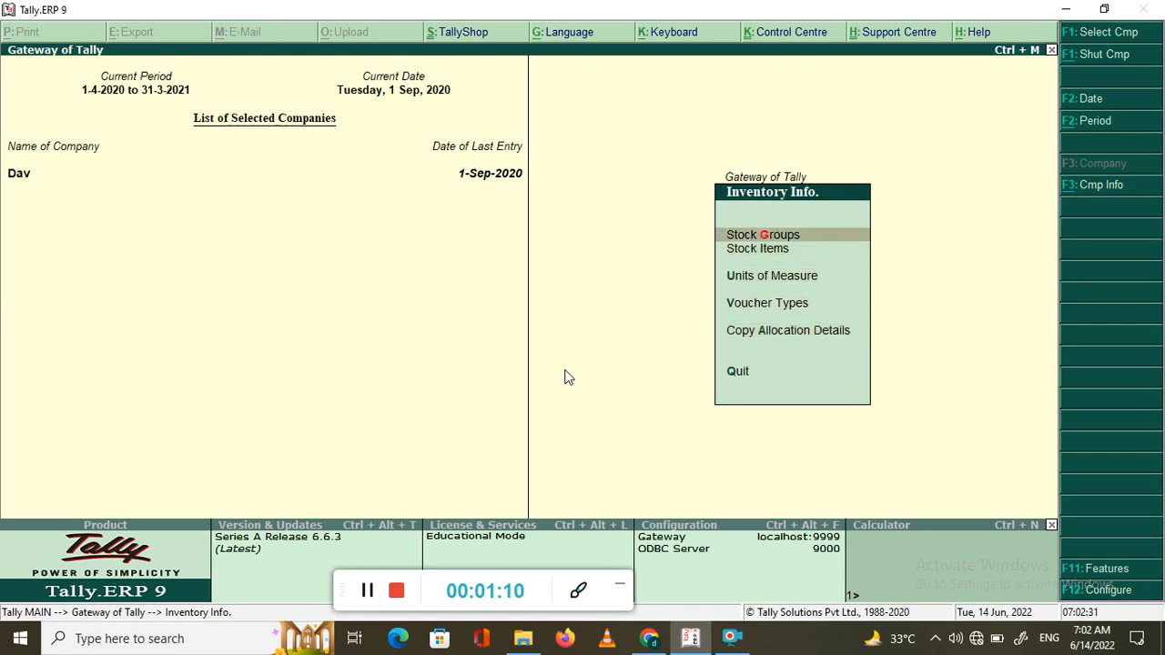
key(Return)
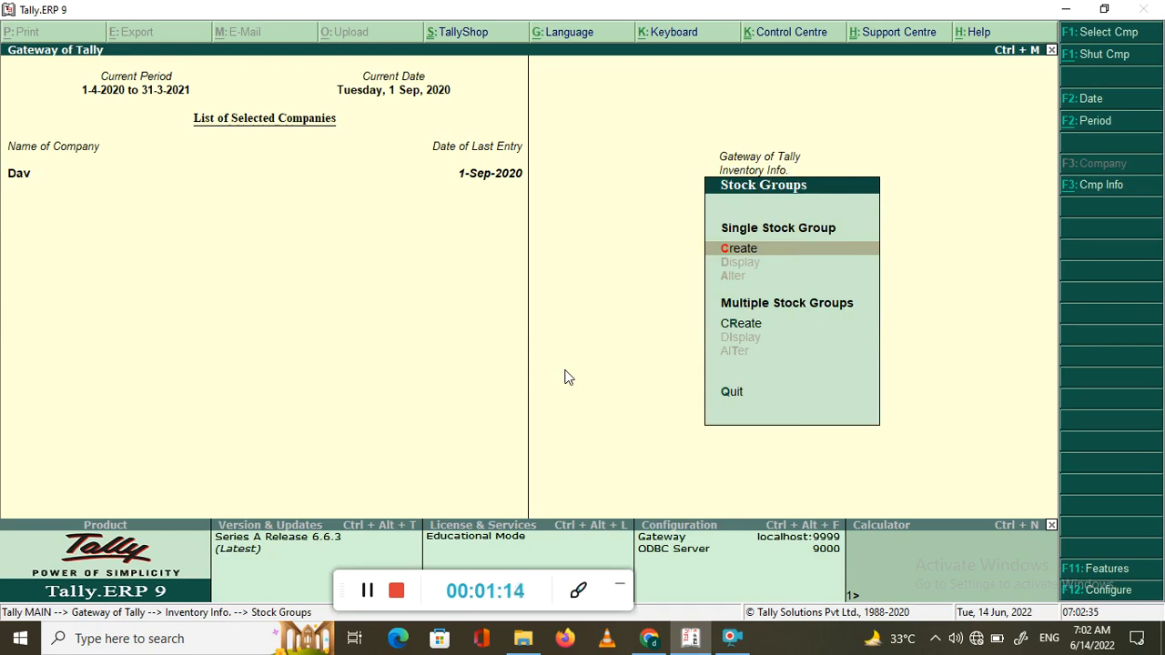
Start a new single stock group and name it Godgej, leaving the alias blank
key(Down)
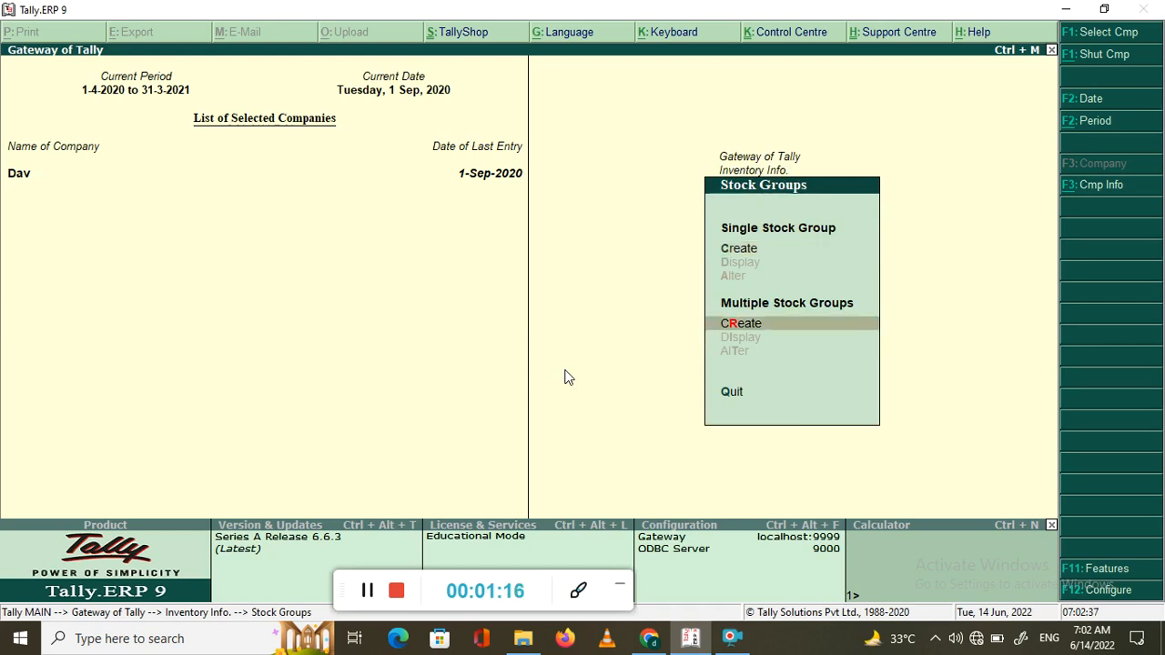
key(Up)
key(Up)
key(Up)
key(Up)
key(Up)
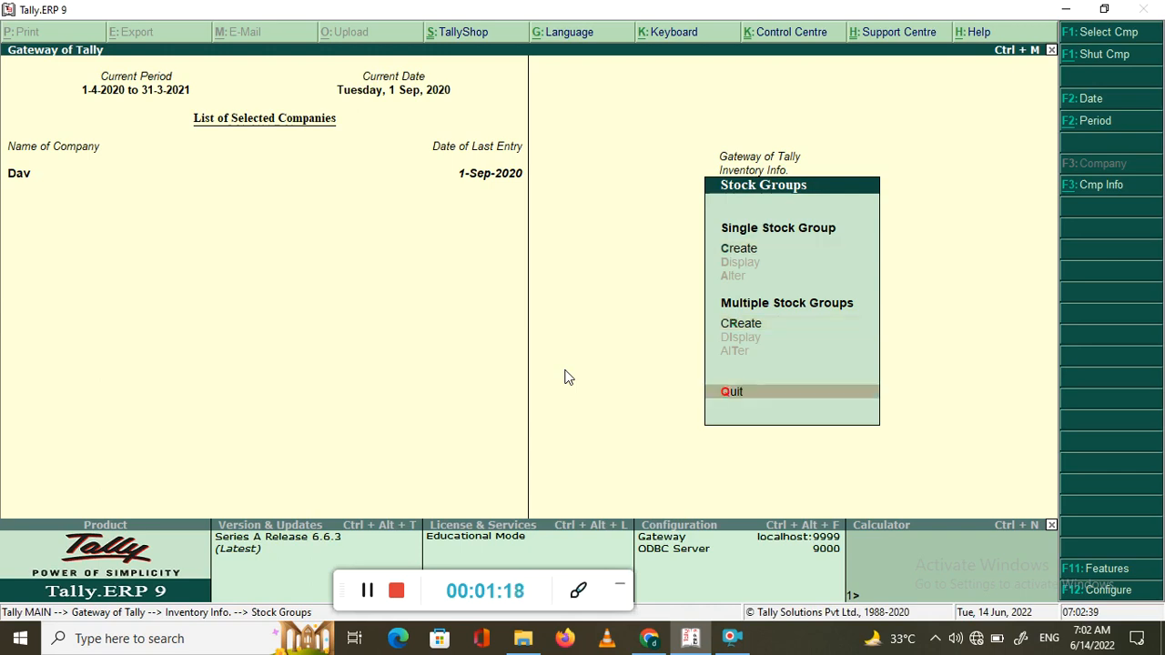
key(Up)
key(Up)
key(Up)
key(Up)
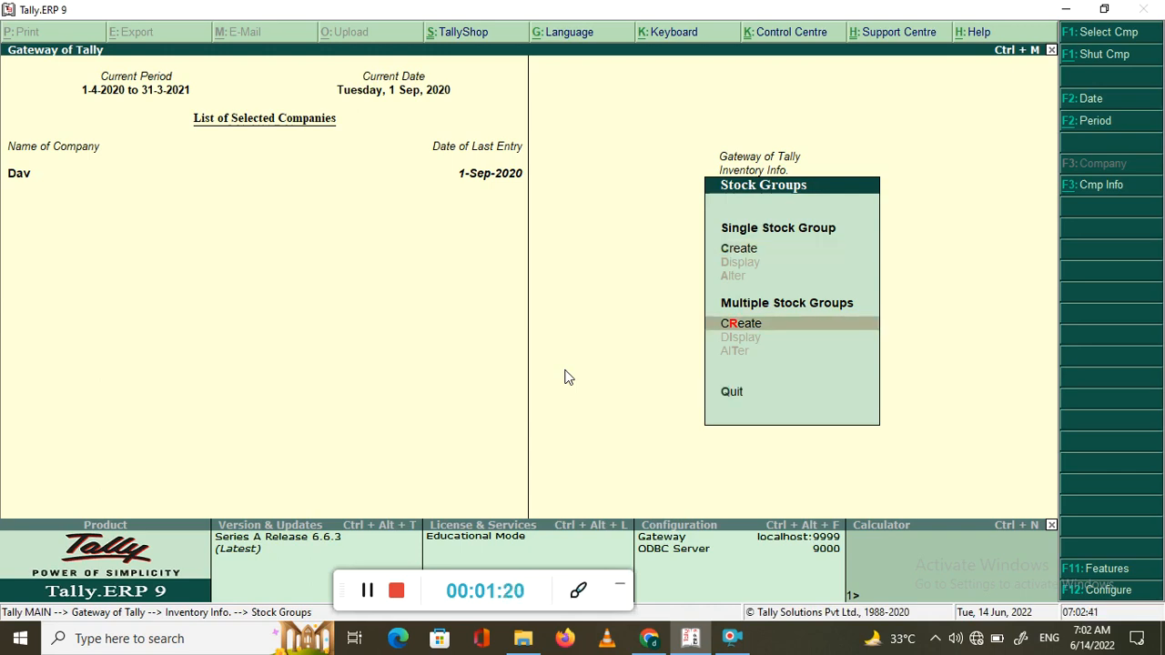
key(Down)
key(Up)
key(Up)
key(Up)
key(Up)
key(Up)
key(Up)
key(Return)
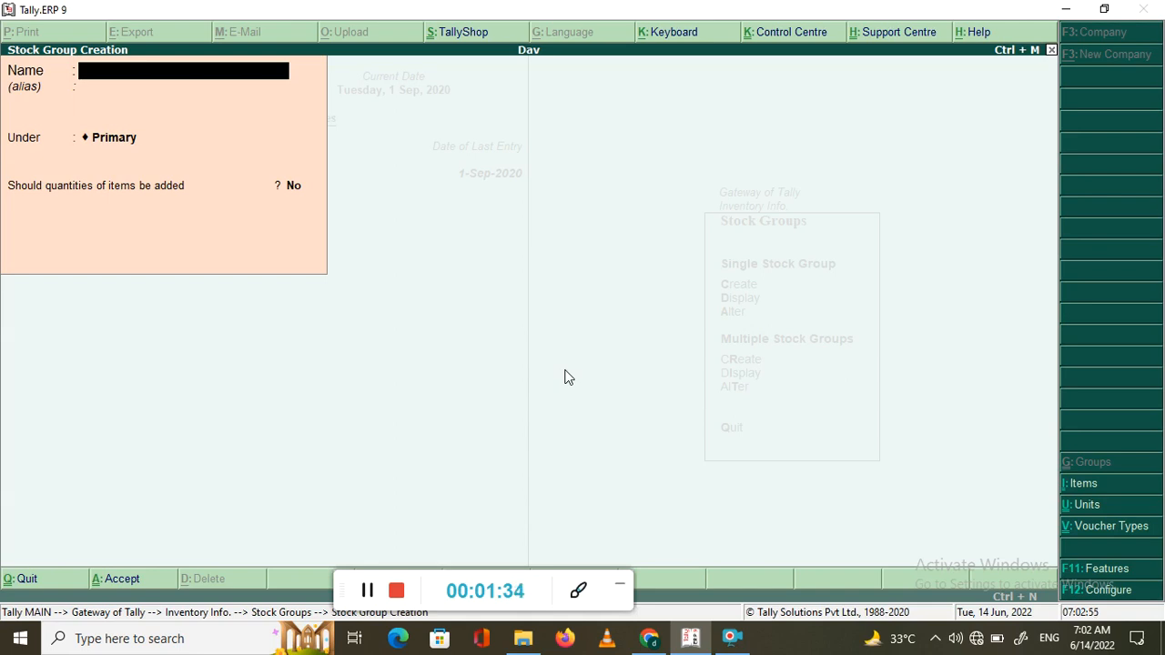
text(Godgej)
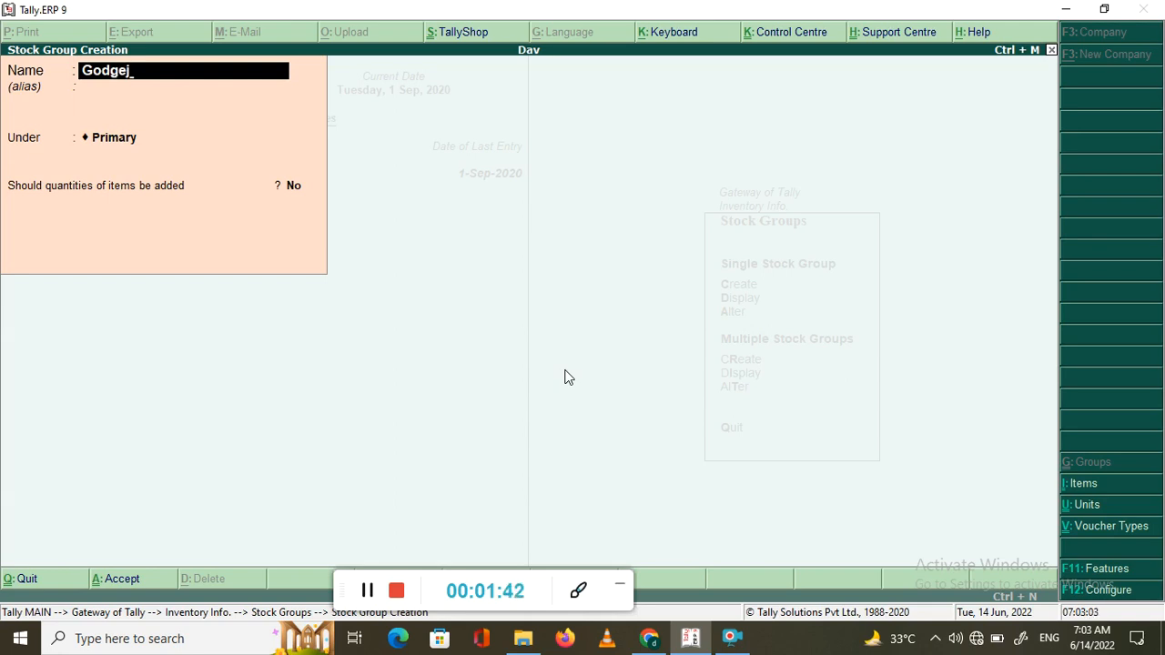
key(Return)
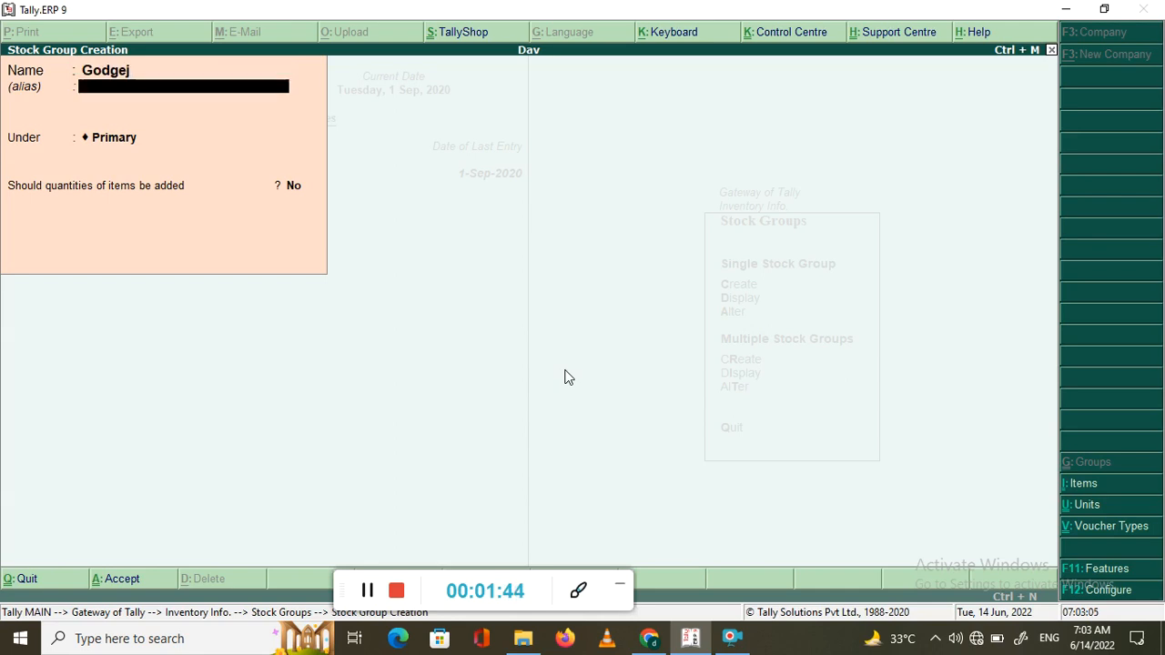
key(Return)
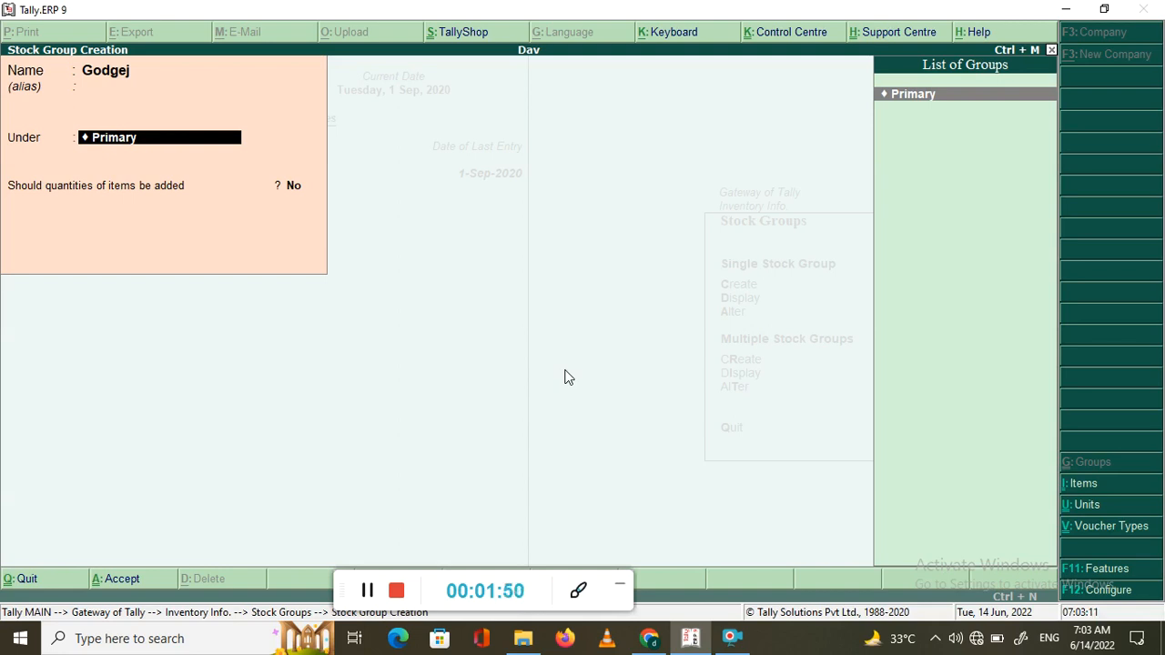
Create the parent group Electronics under Primary from within the form, and save Godgej under it with item quantities added set to Yes
key(alt+c)
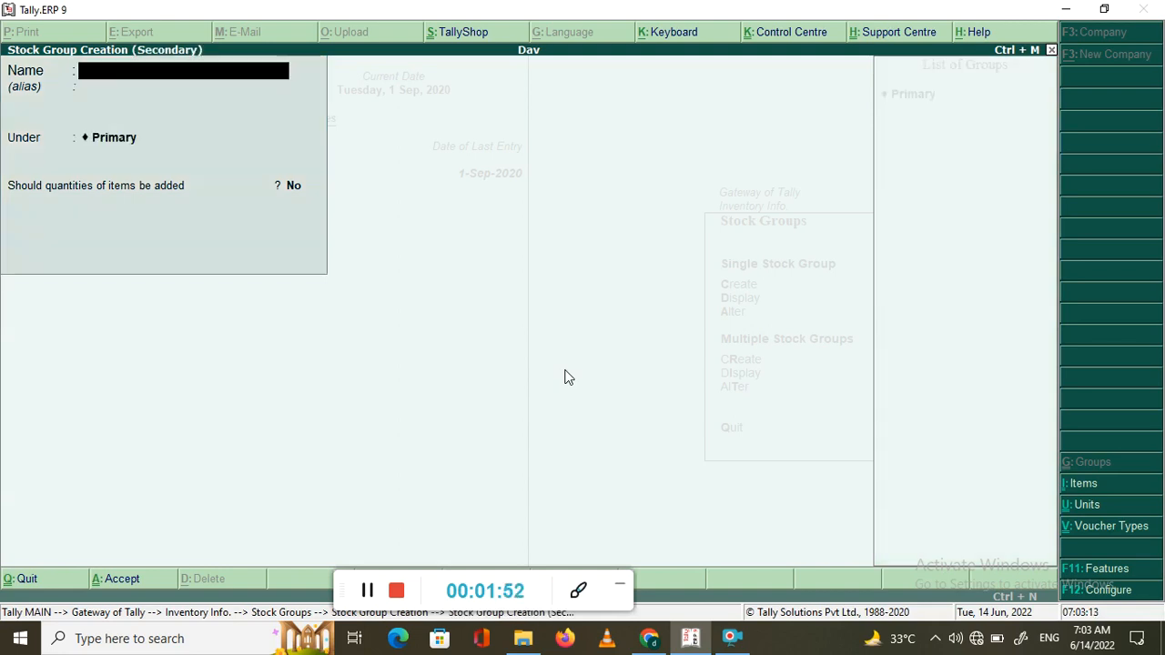
text(Electronic)
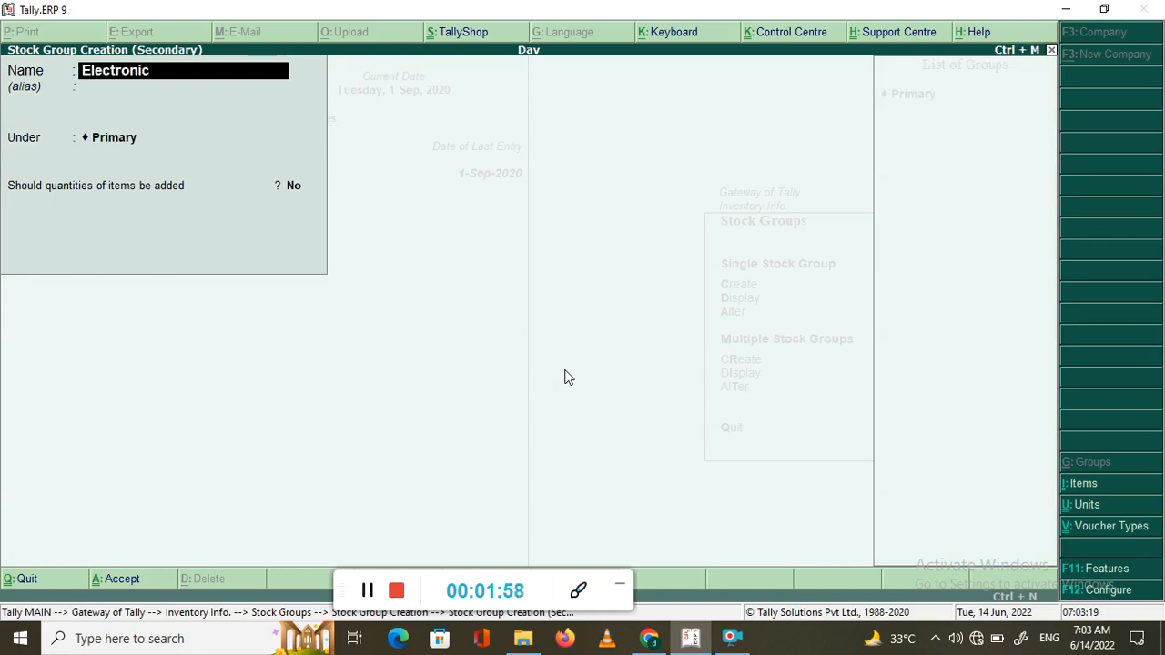
text(s)
key(Return)
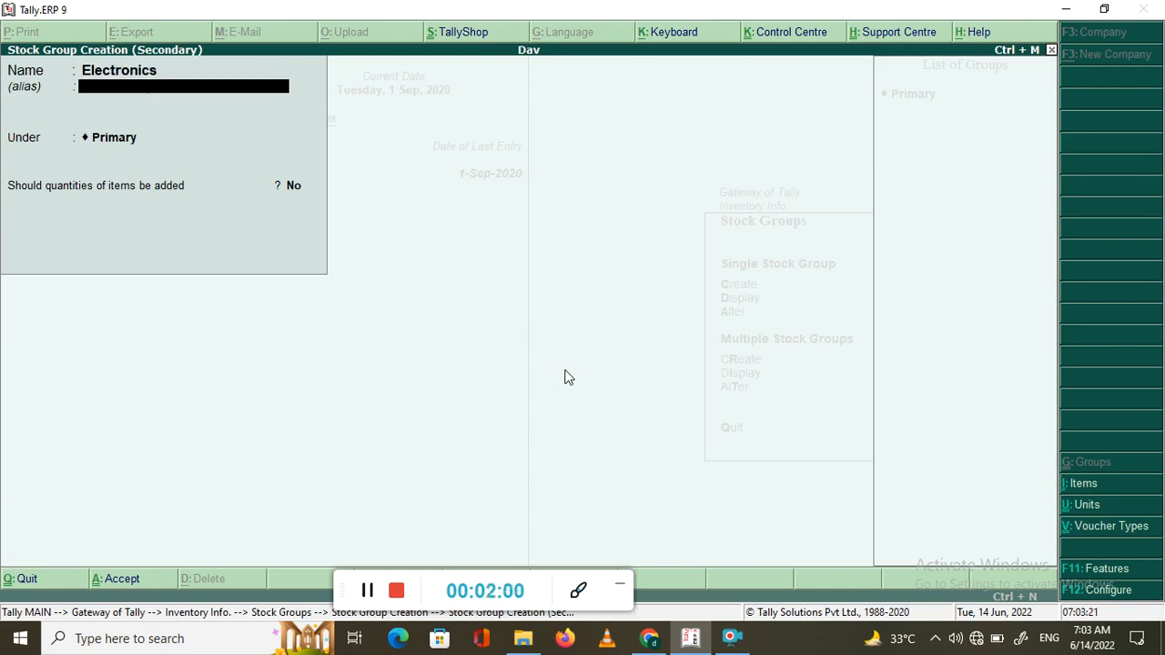
key(Return)
key(Return)
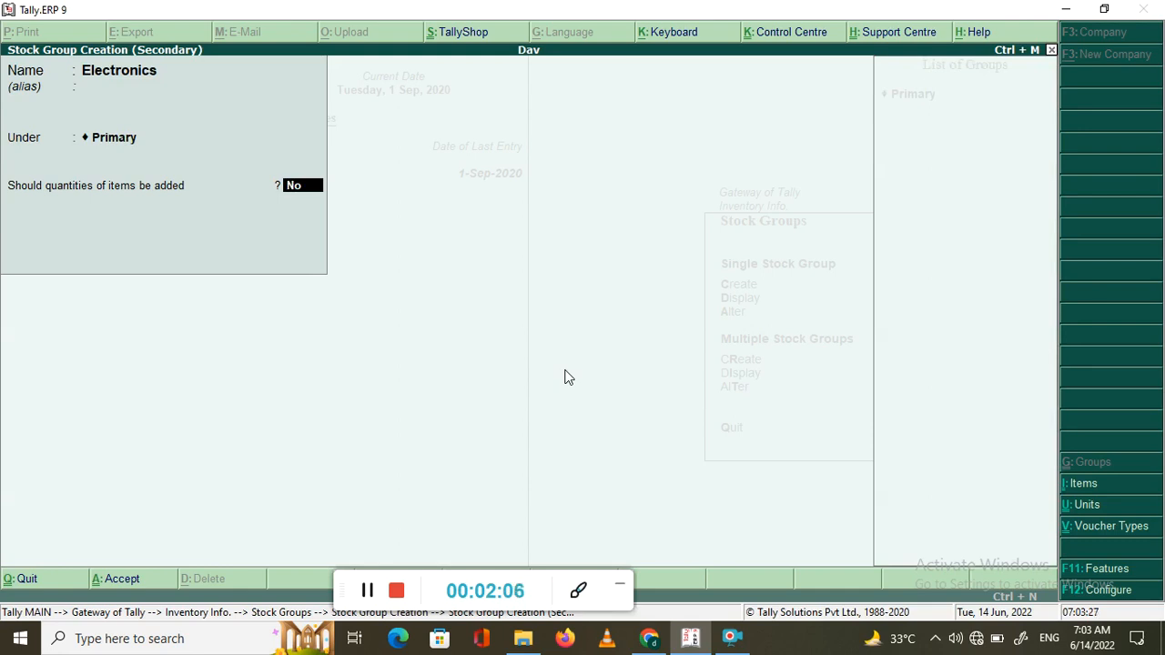
key(Return)
key(Return)
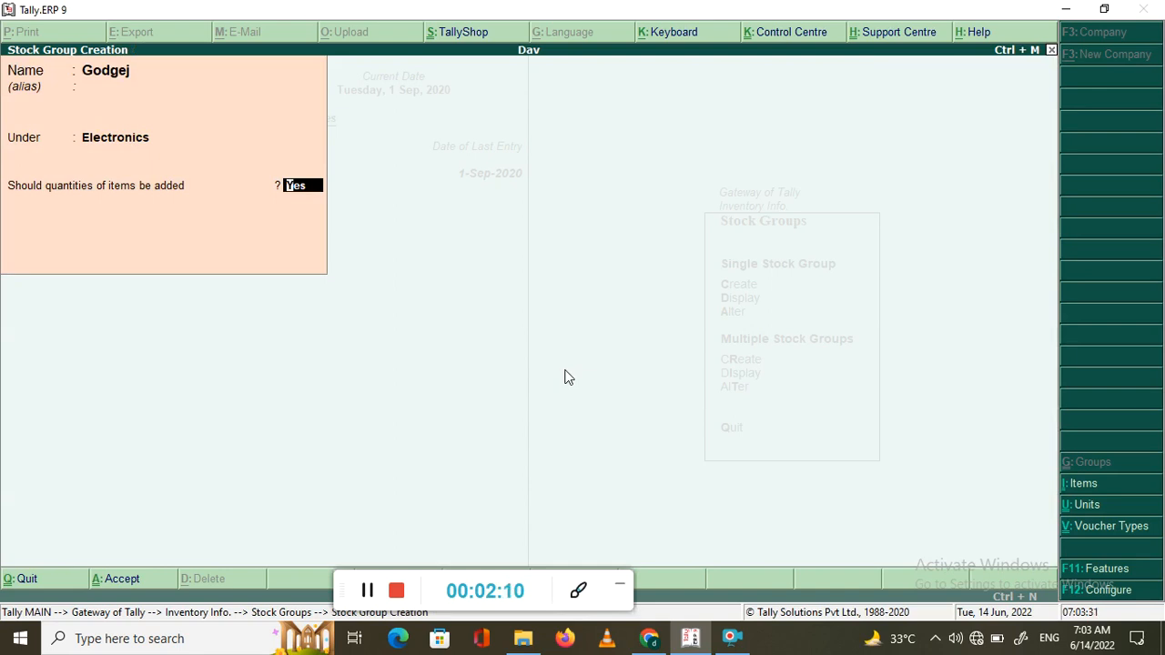
key(Return)
key(Return)
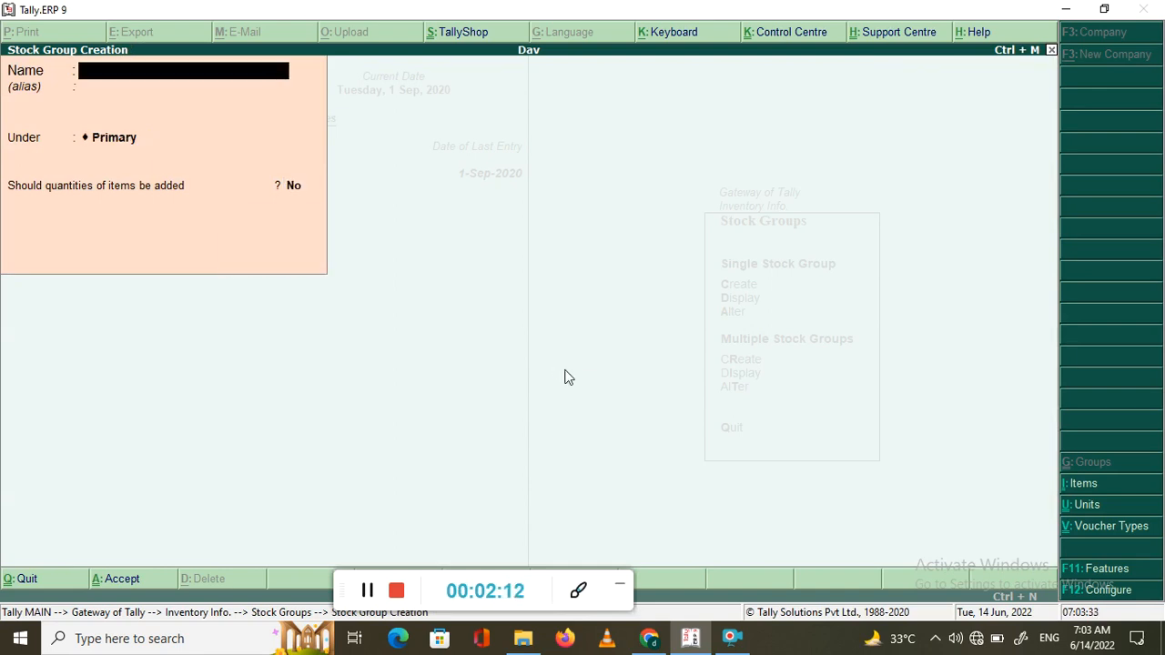
Create the stock group Lloyd under Electronics with item quantities added set to Yes
text(Lloyd)
key(Return)
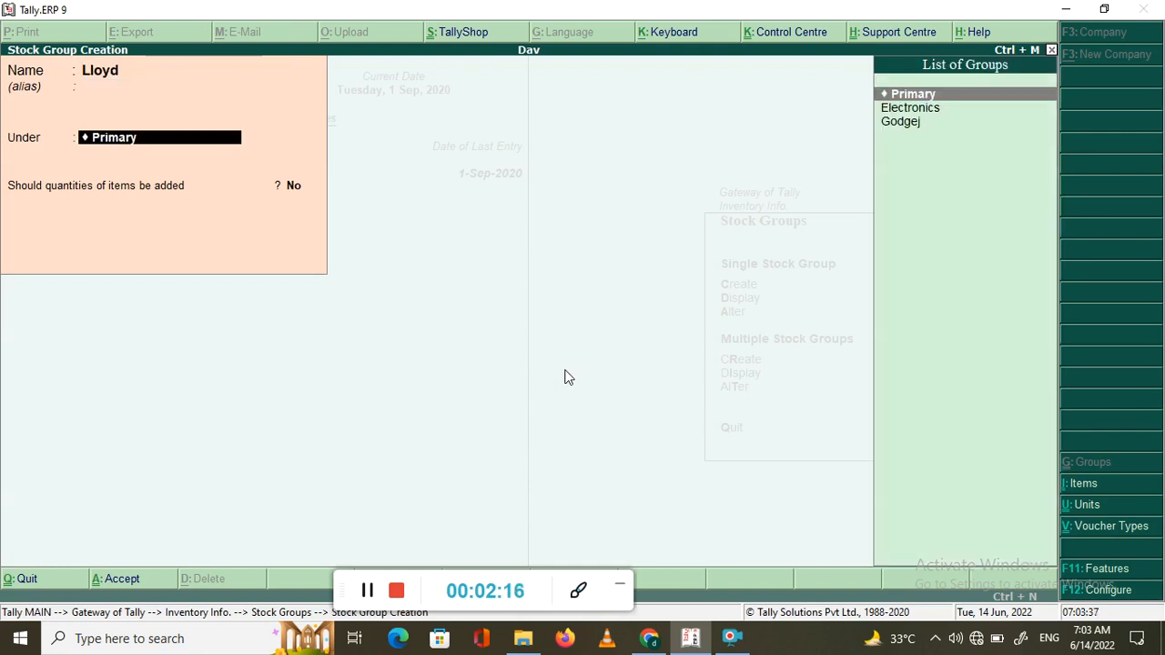
key(Down)
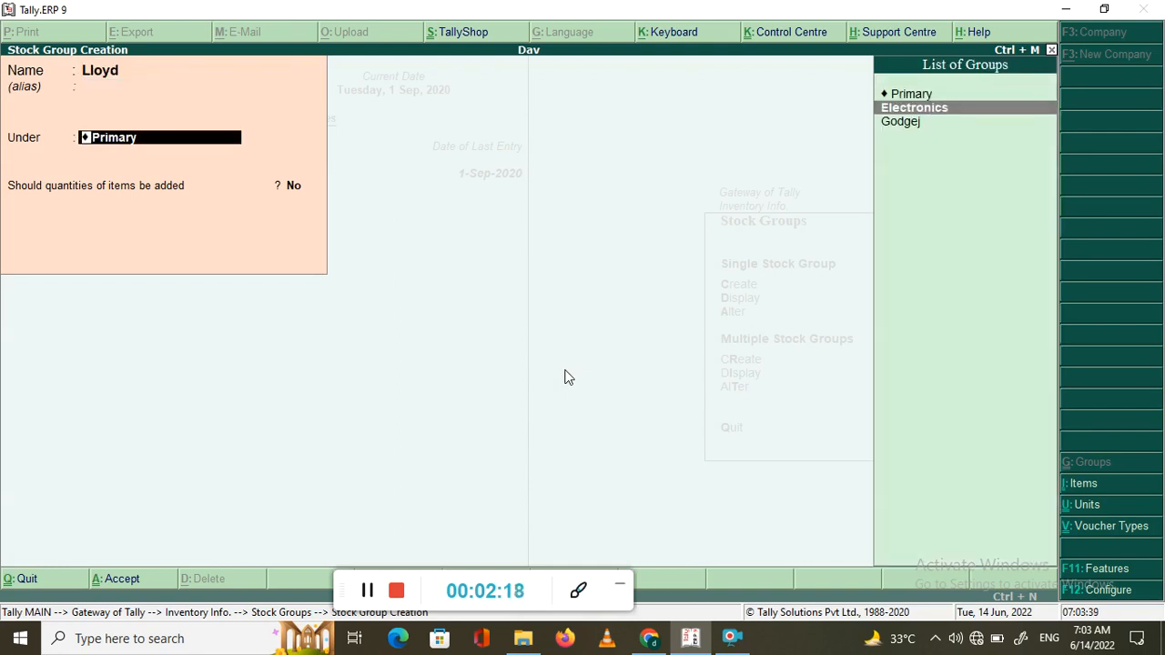
key(Return)
key(y)
key(Return)
key(Return)
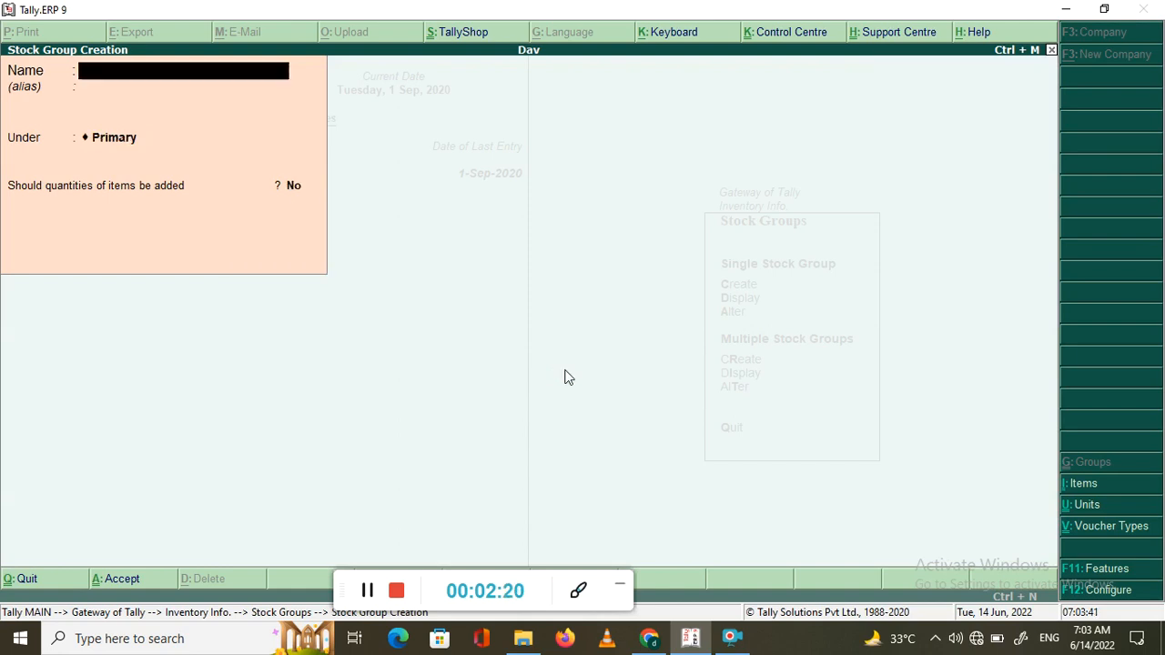
Create the stock group Havells under Electronics with item quantities added set to Yes, and leave stock group creation
text(Havells)
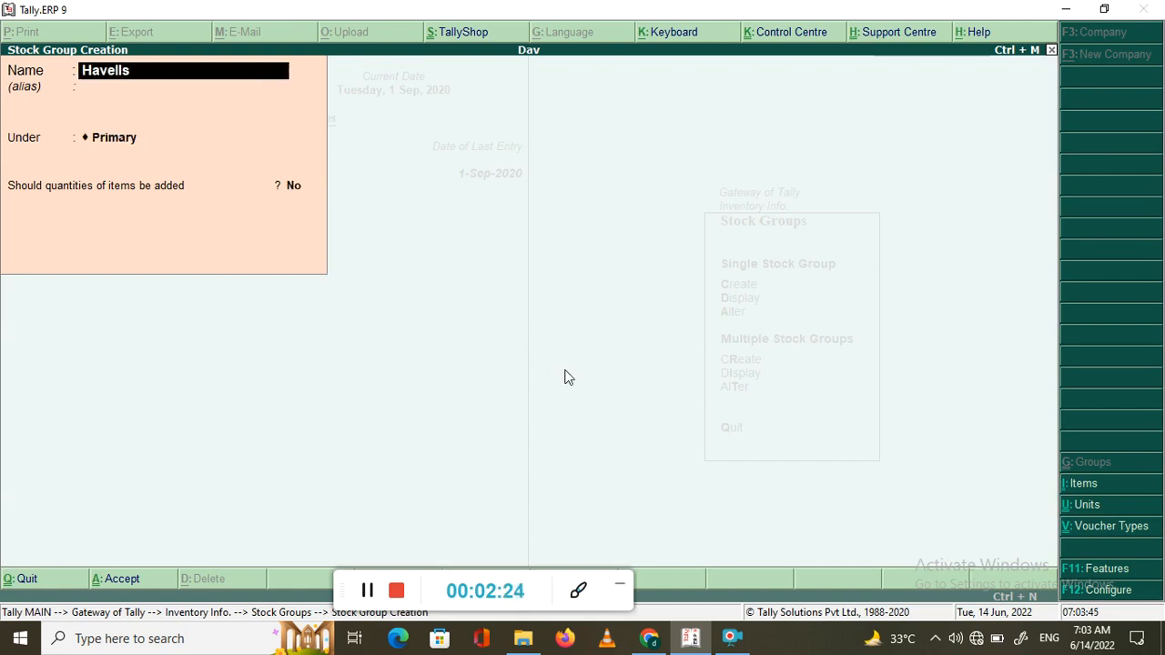
key(Return)
key(Return)
key(Down)
key(Down)
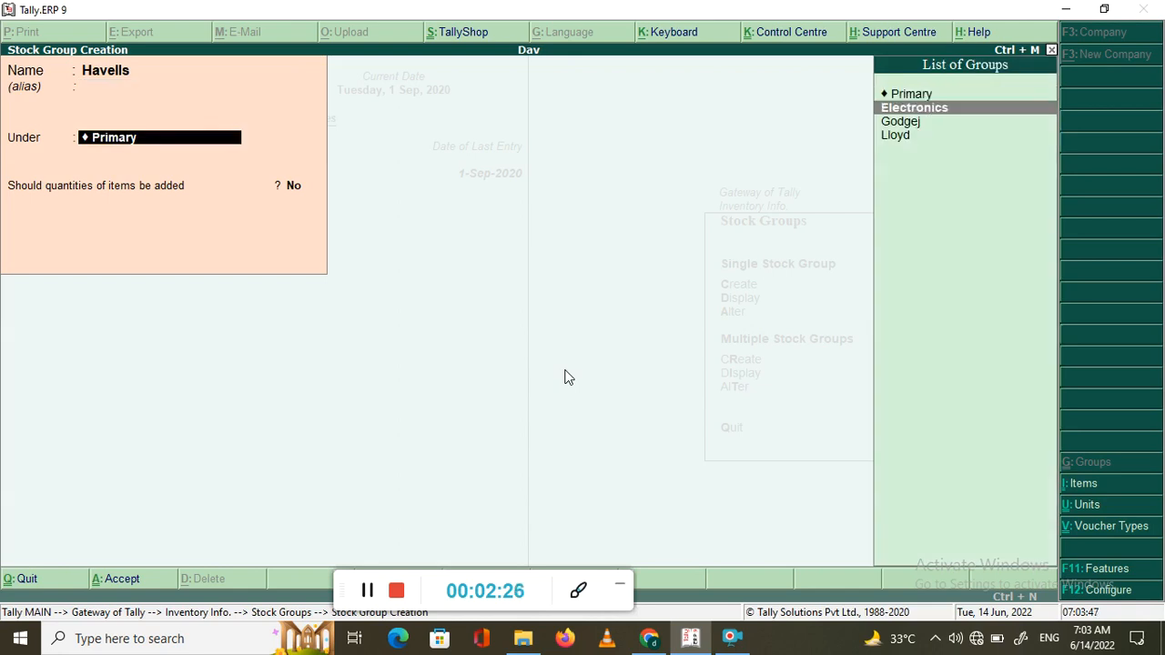
key(Up)
key(Return)
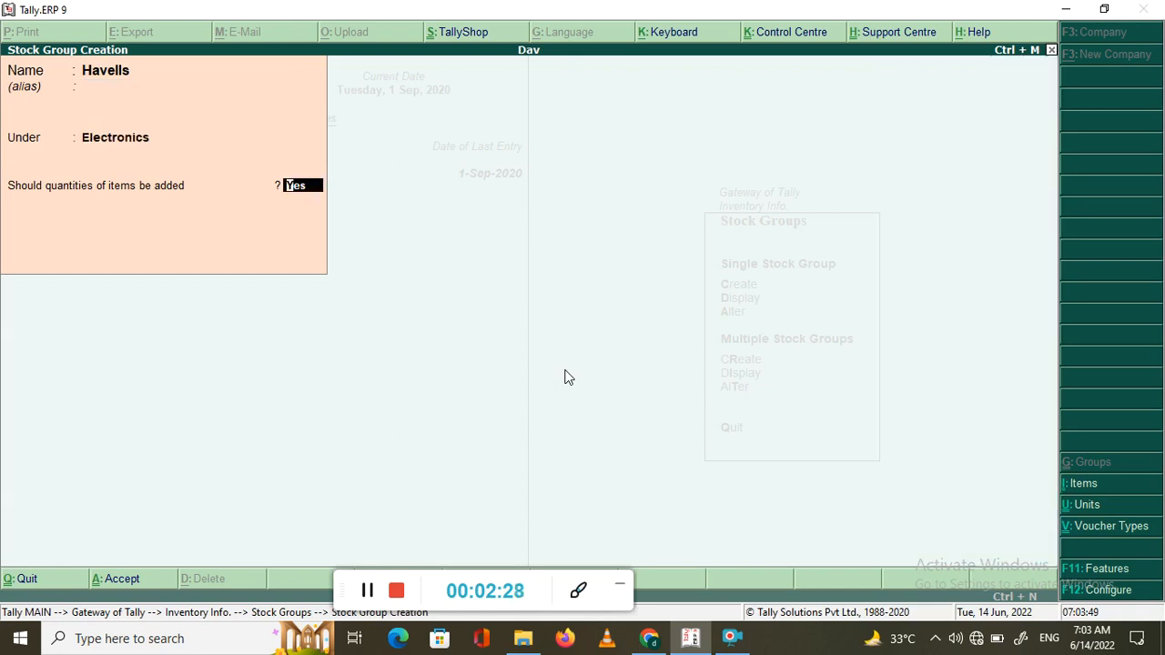
key(Return)
key(Return)
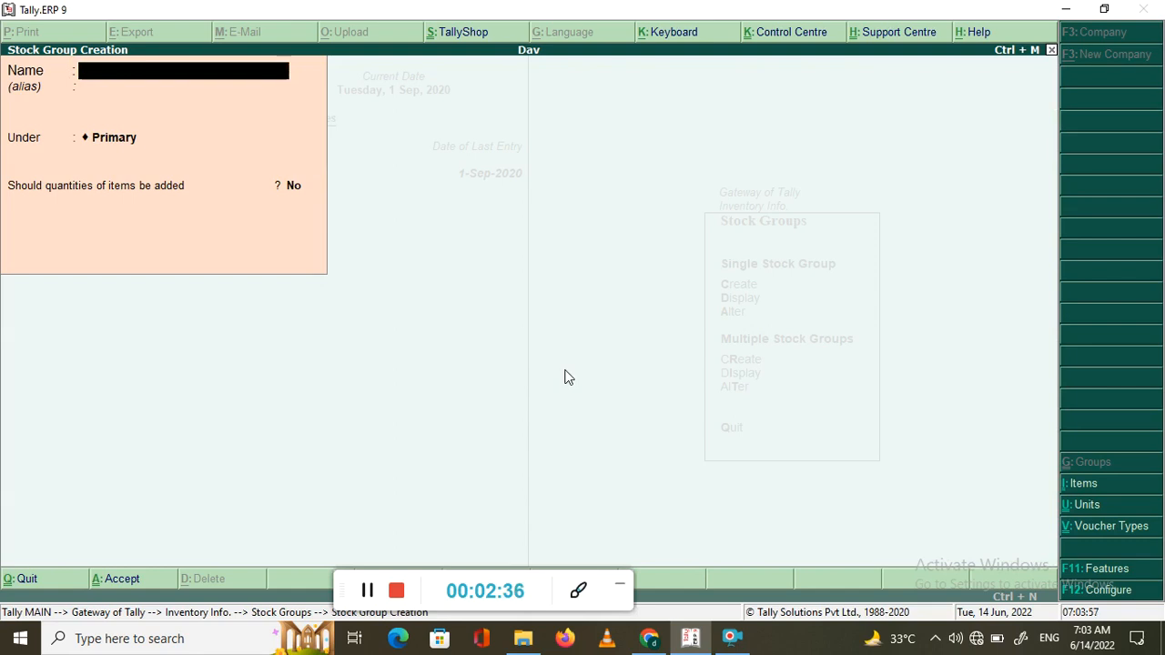
key(Escape)
key(Return)
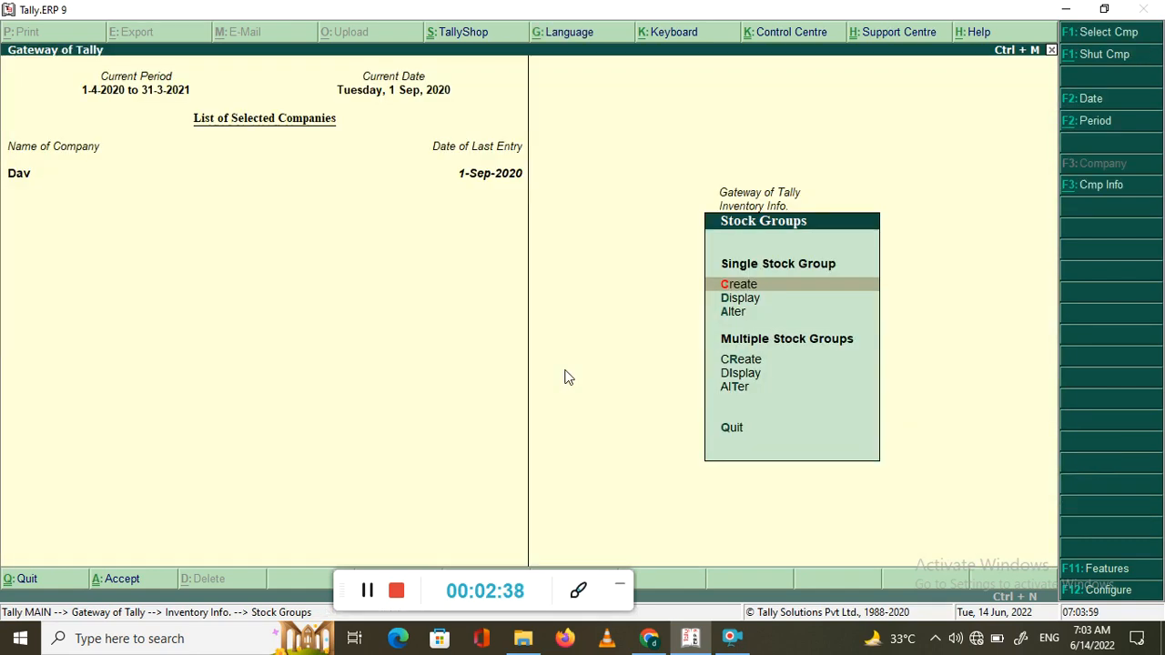
Leave the stock groups and open the creation form for a new unit of measure
key(Down)
key(Escape)
key(Down)
key(Down)
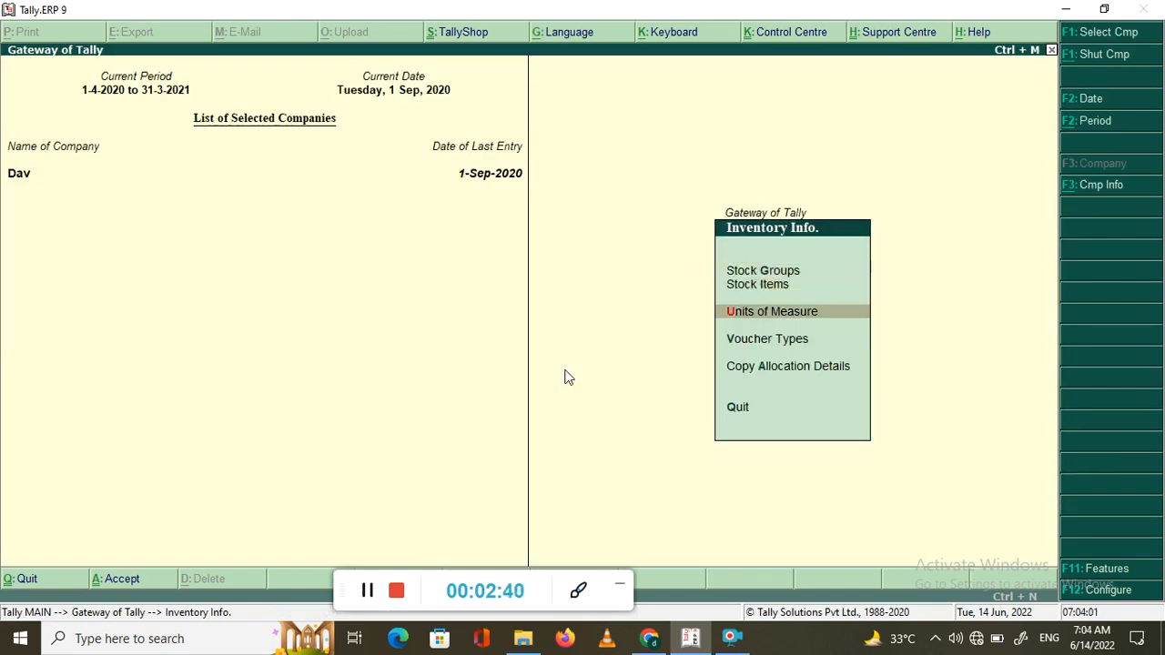
key(Return)
key(Return)
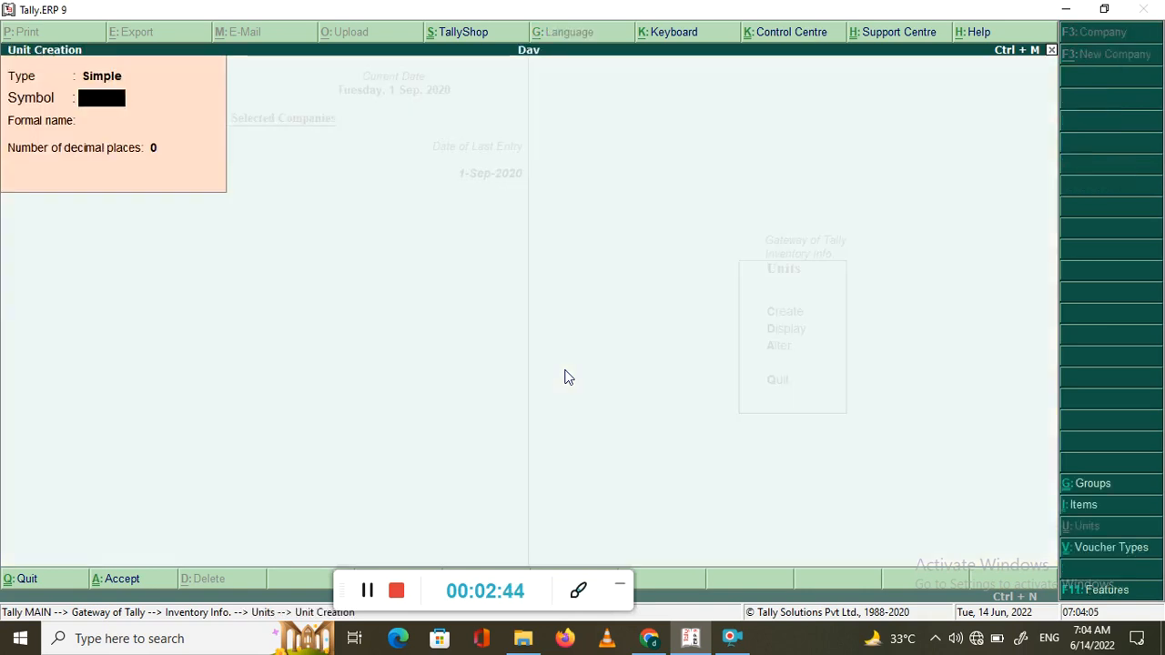
Create a simple unit with symbol pc, formal name Pices and 0 decimal places, and leave unit creation
text(pc)
key(Return)
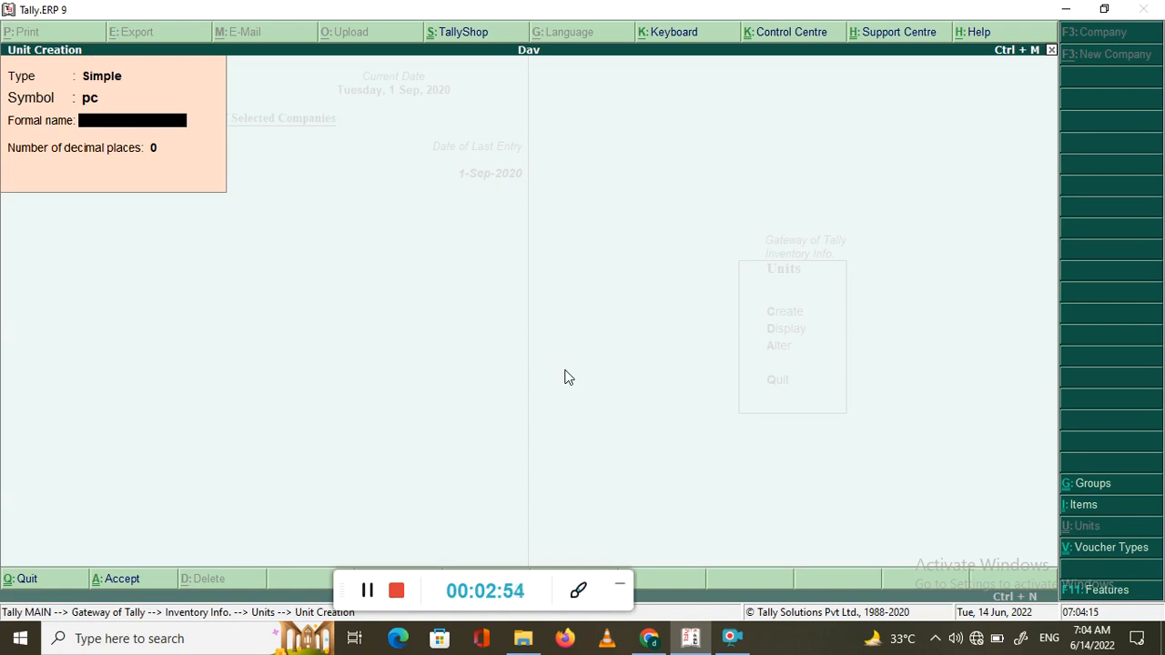
text(Pices)
key(Return)
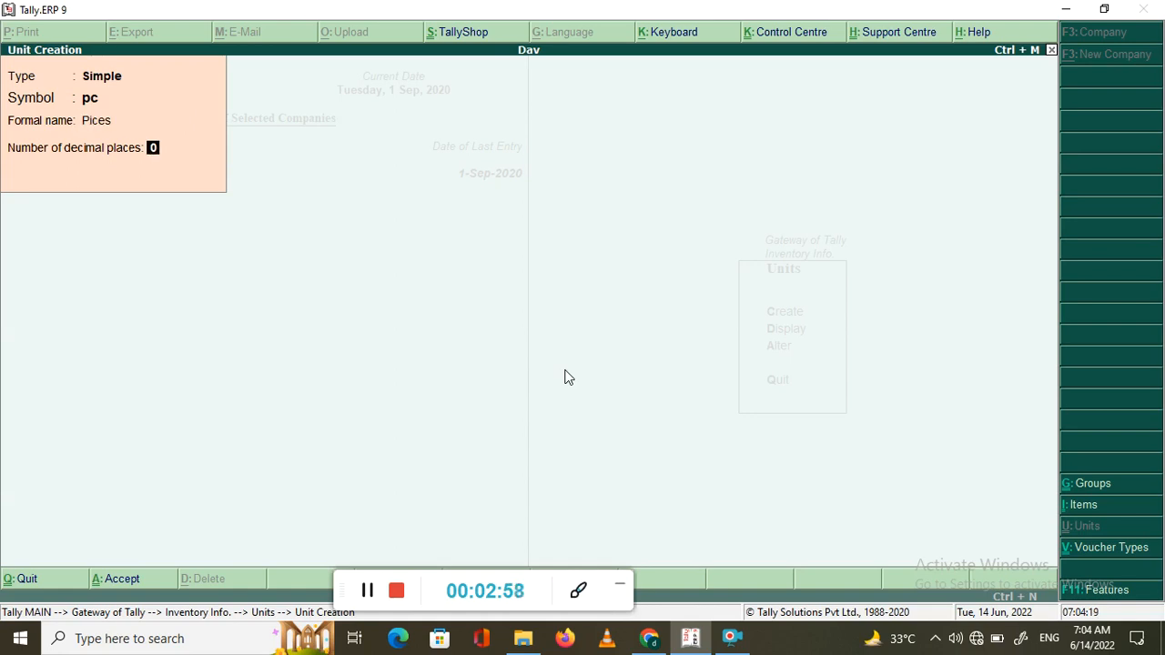
key(Return)
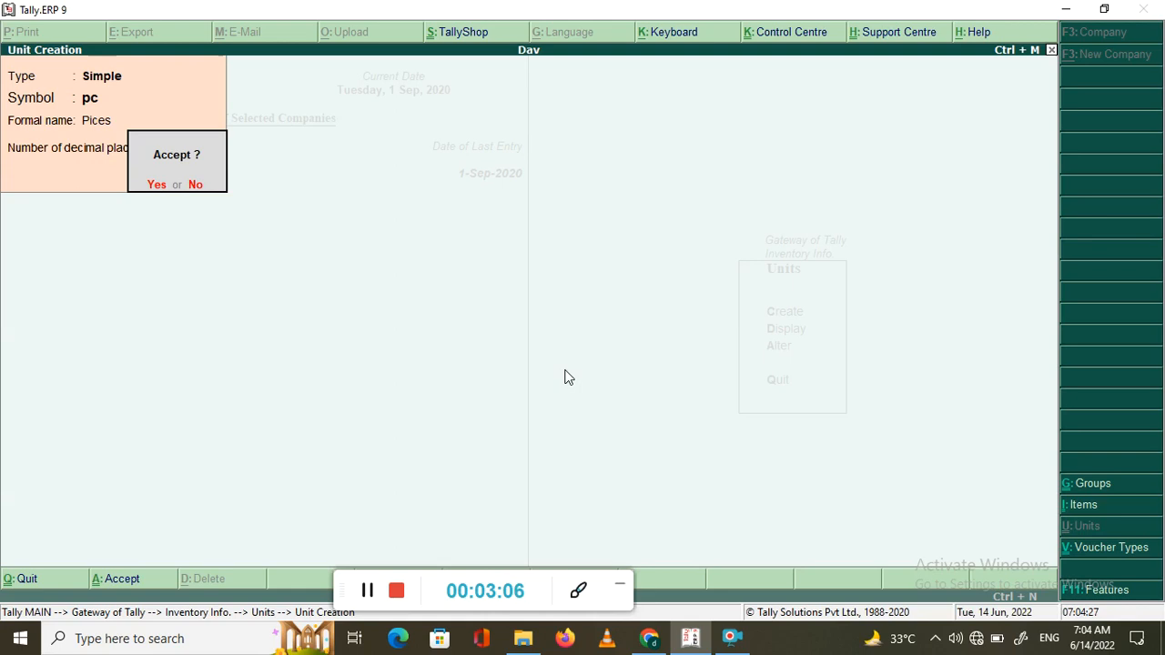
key(Return)
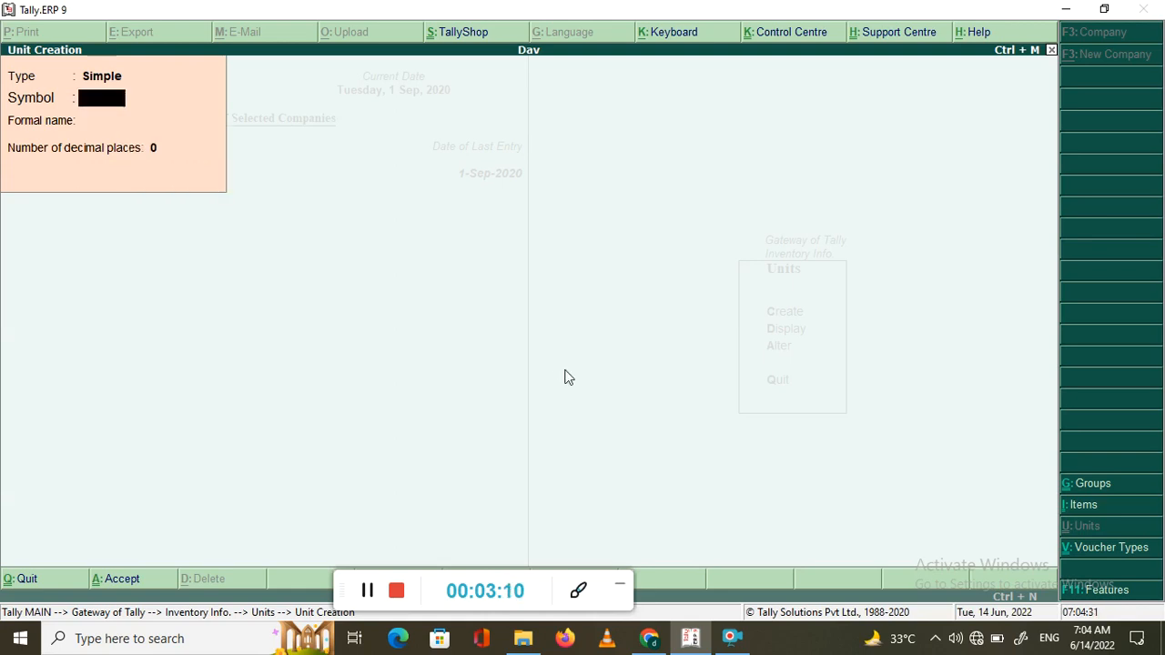
key(Escape)
key(Return)
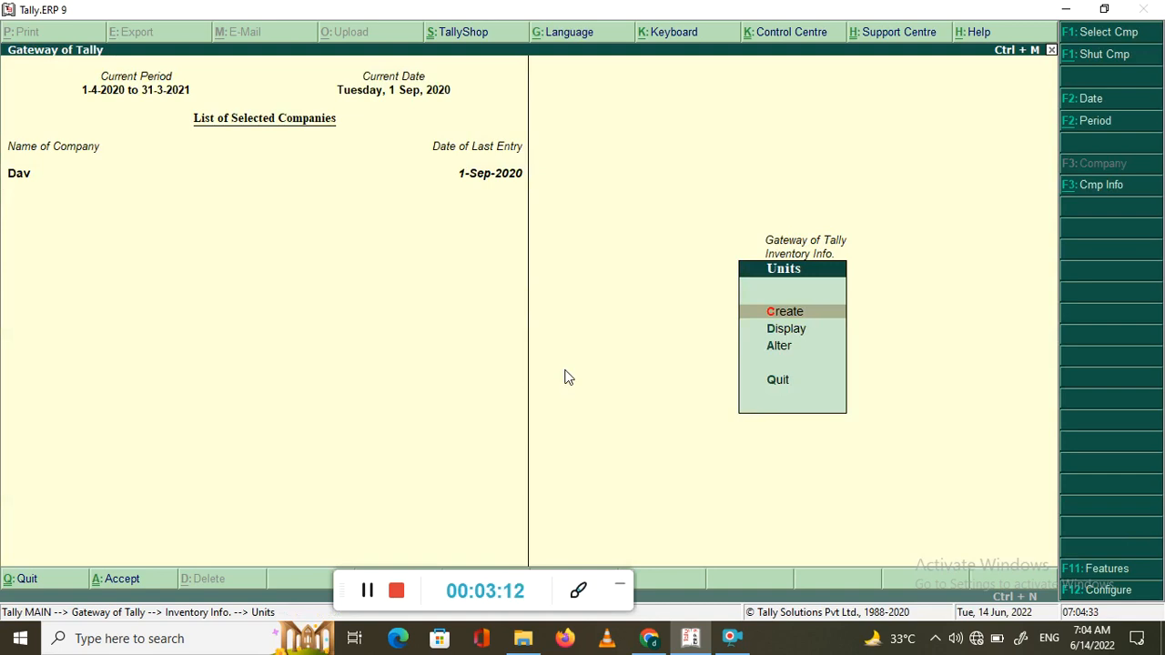
Leave the units of measure and open the creation form for a single stock item
key(Escape)
key(Up)
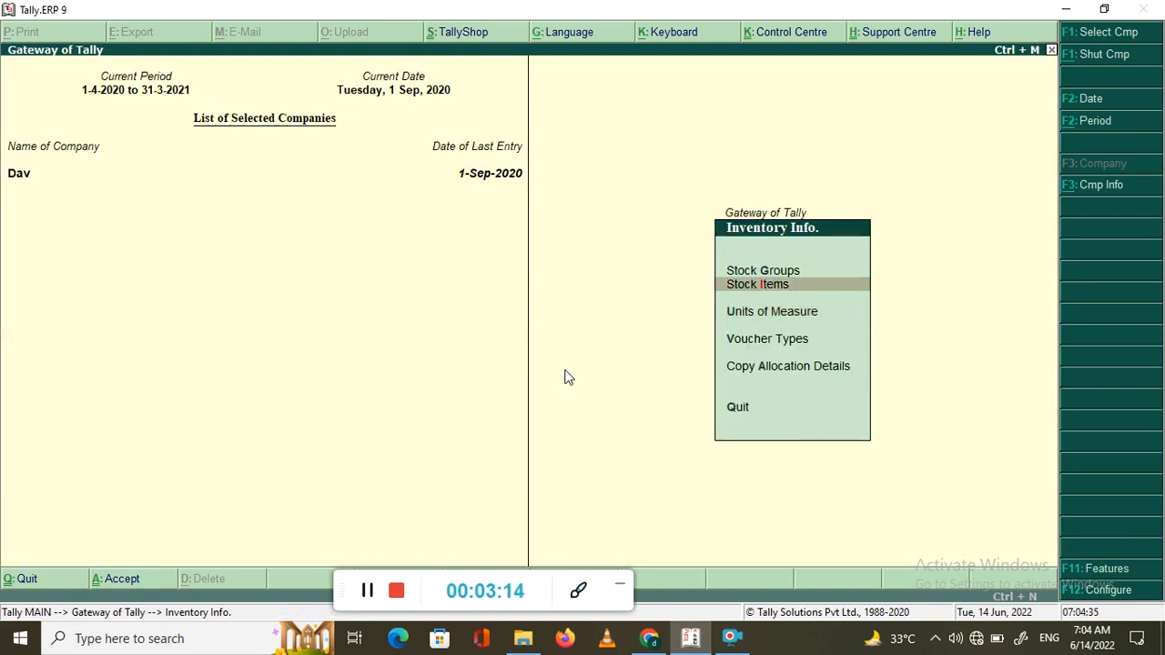
key(Return)
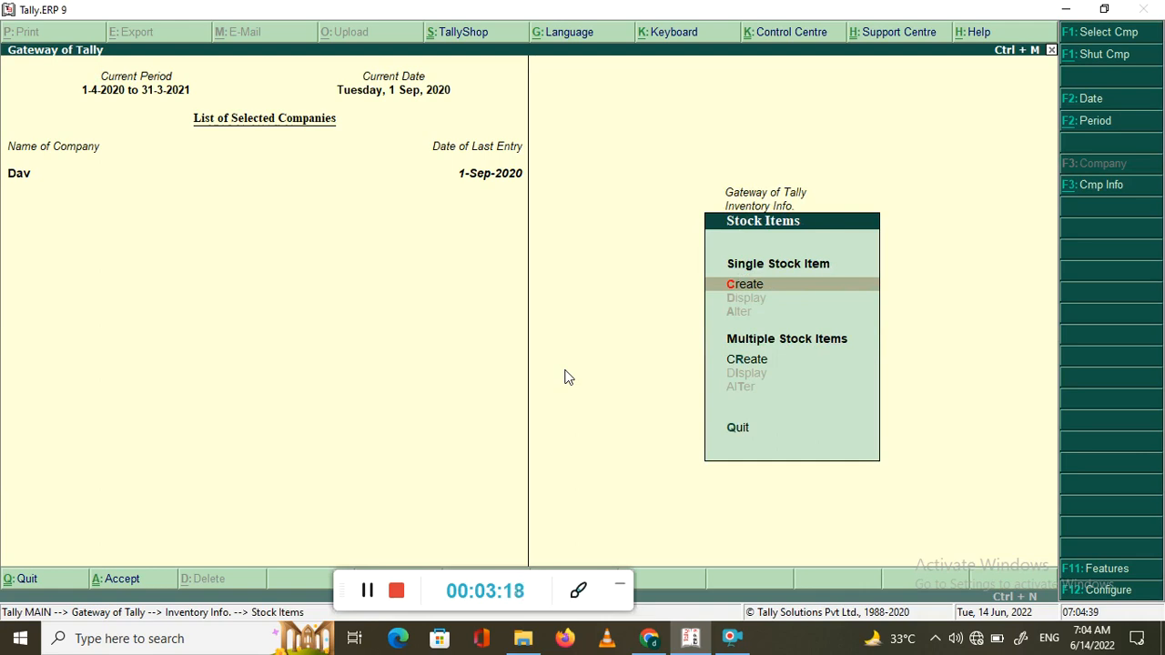
key(Return)
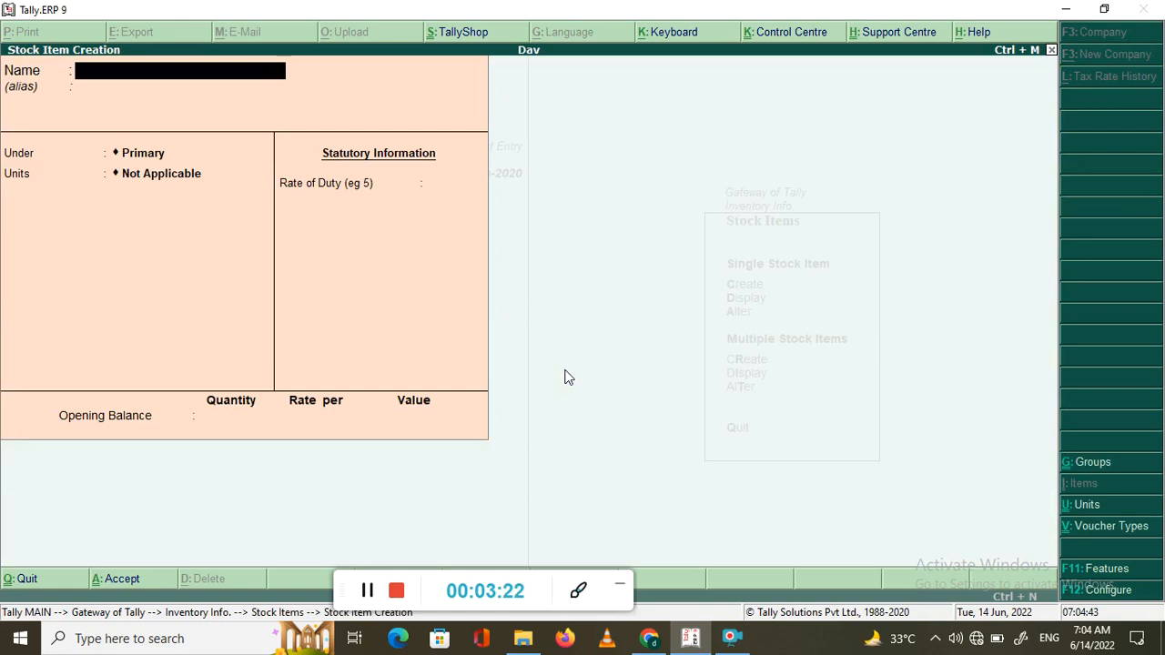
Name the new stock item Rt Eon 205 Taf, place it under the group Godgej and assign the unit pc
text(Rt Eon 205 t)
text(f)
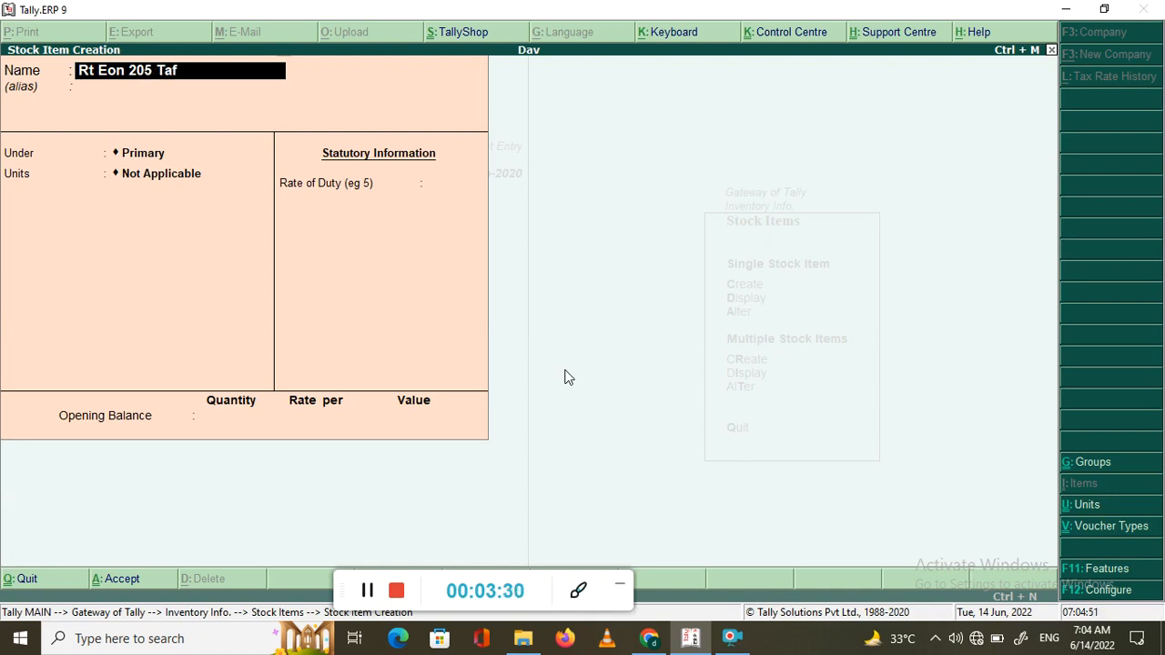
key(Return)
key(Return)
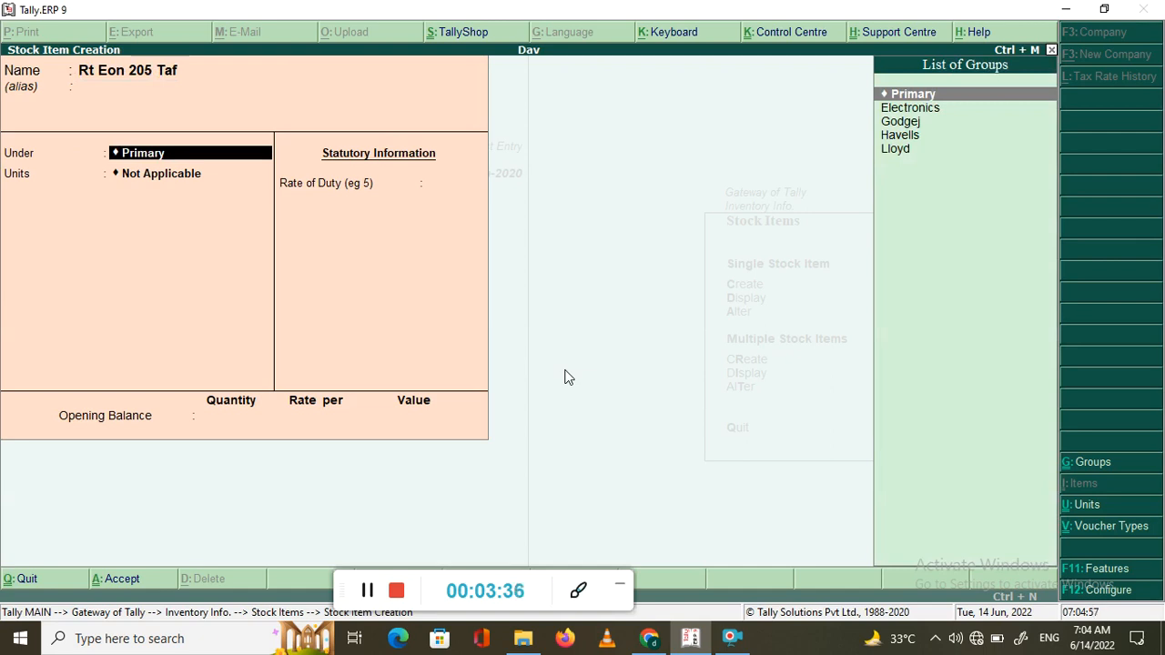
key(Down)
key(Down)
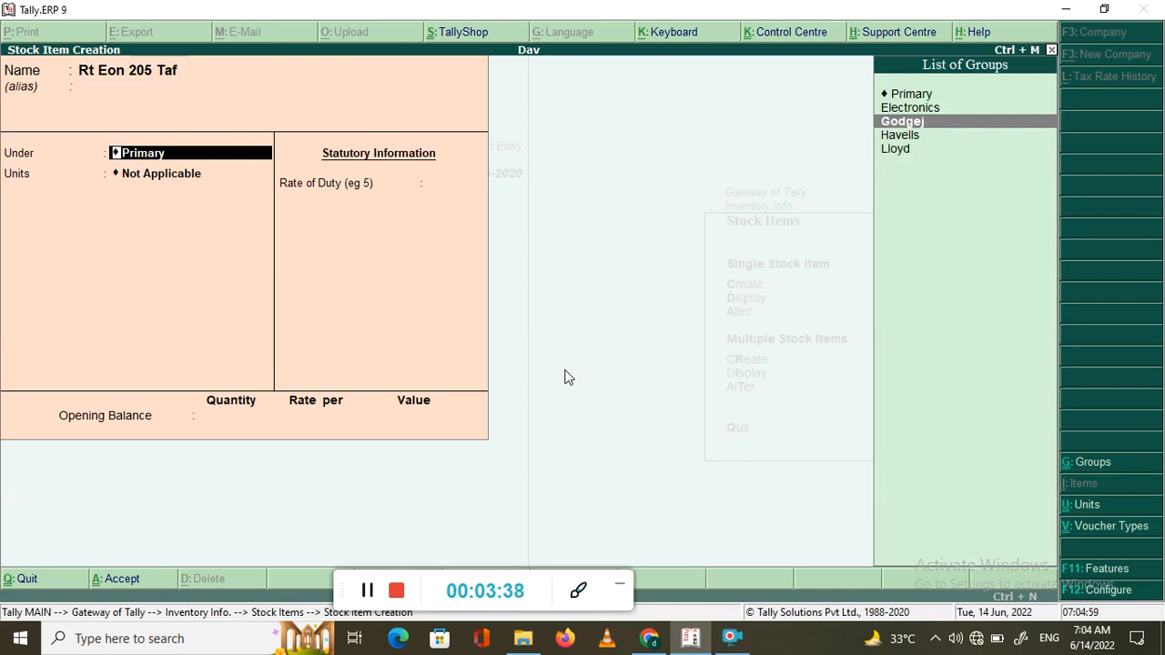
key(Return)
key(Down)
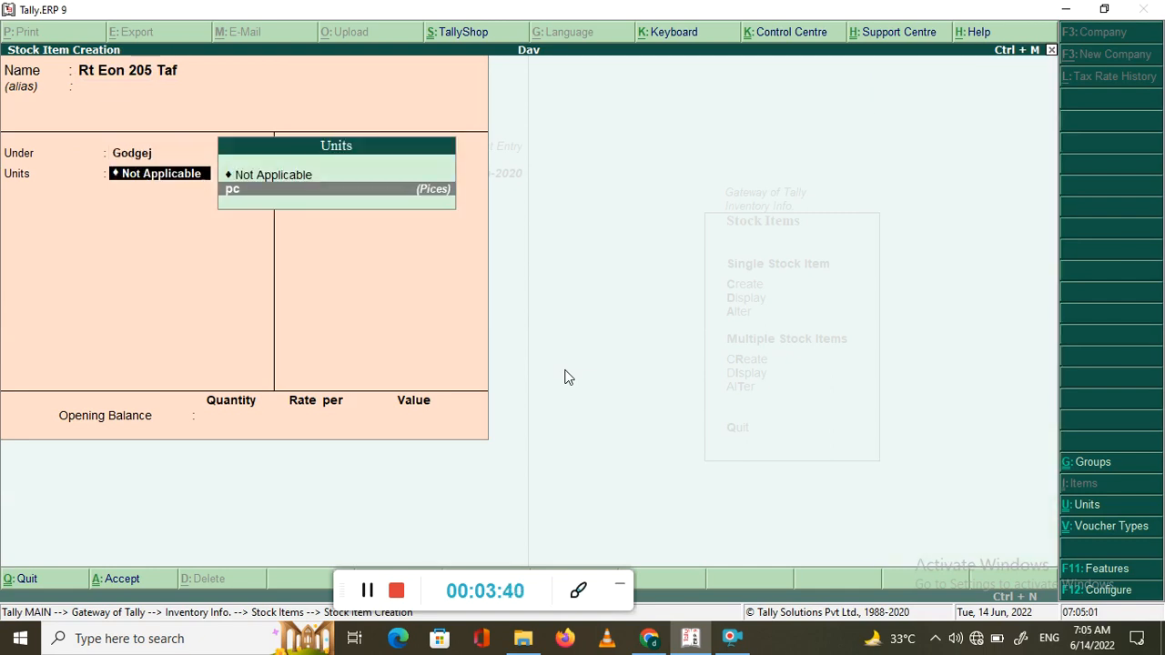
key(Return)
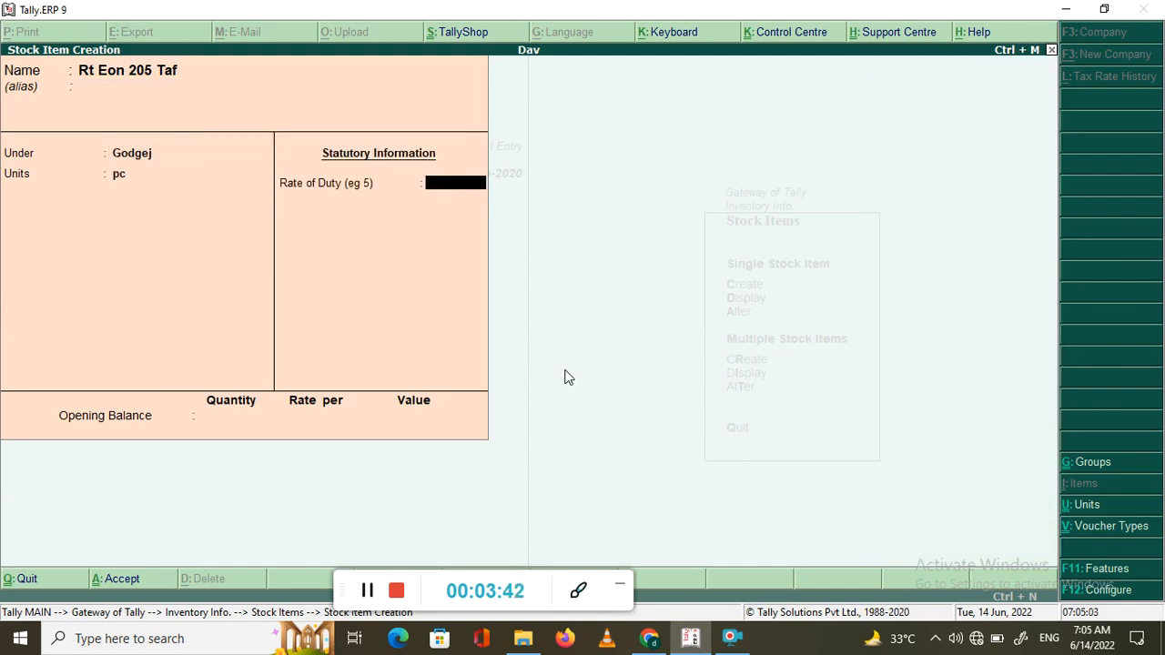
Give the stock item a duty rate of 0 and an opening quantity of 5 pc, and save it
key(Return)
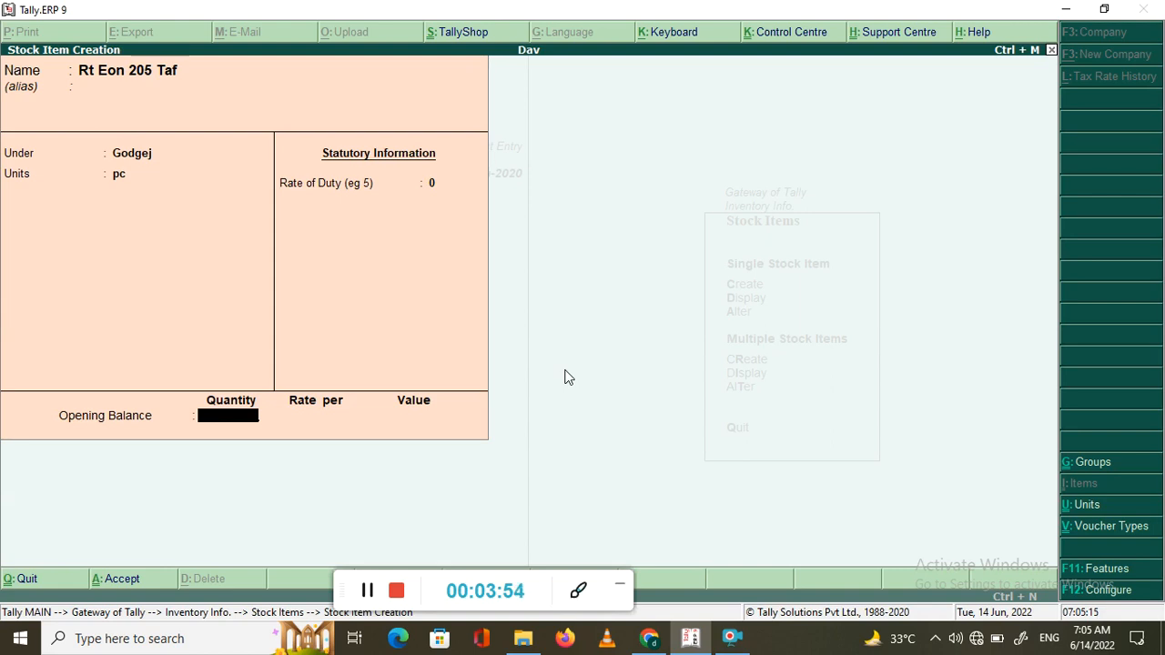
text(5)
key(Return)
key(Return)
key(Return)
key(Return)
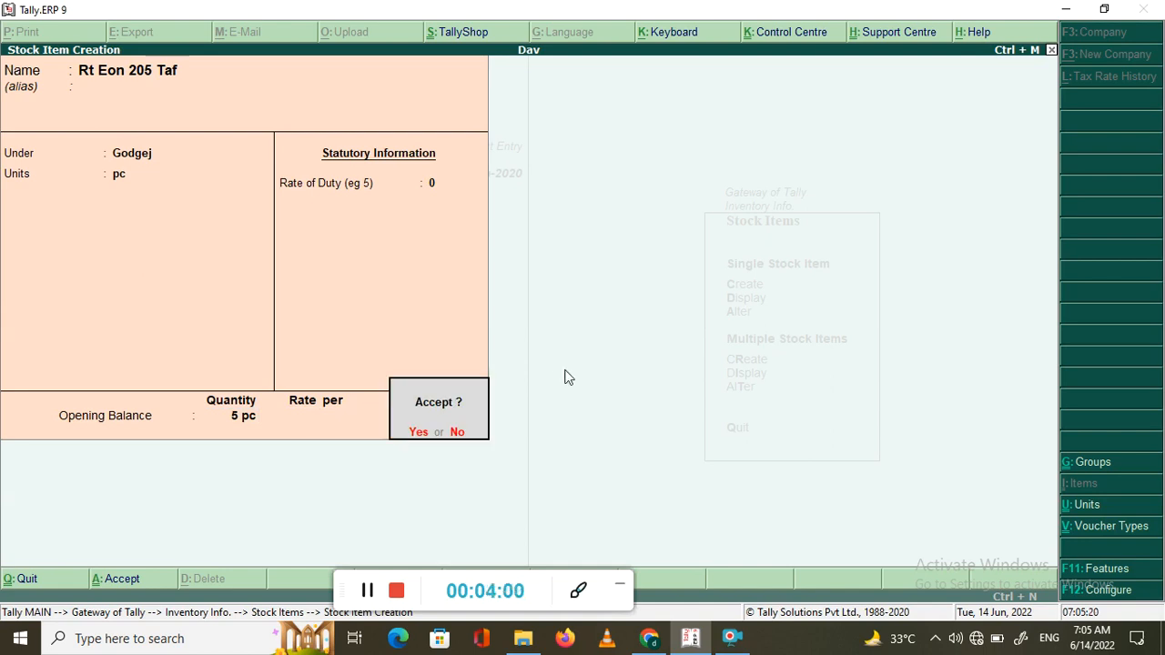
key(Return)
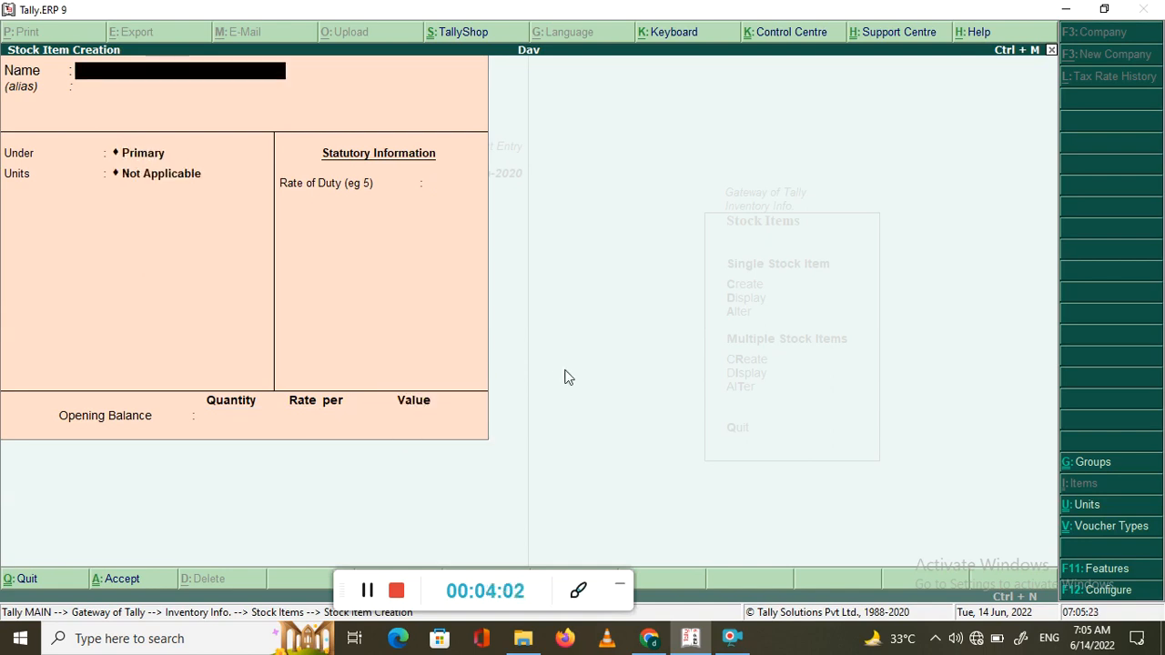
Create the stock item Rt Eon 215 Taf under Godgej with unit pc and no opening balance
text(Rt Eon 215 a)
key(BackSpace)
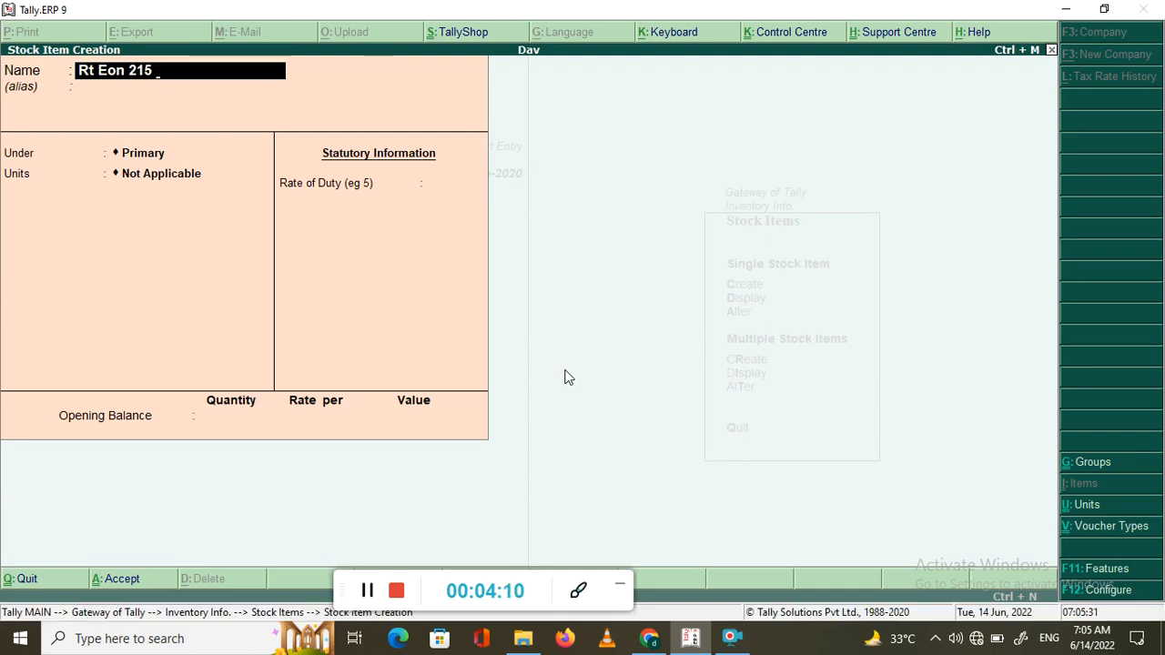
text(Taf)
key(Return)
key(Return)
key(Down)
key(Down)
key(Return)
text(pc)
key(Return)
key(Return)
key(Return)
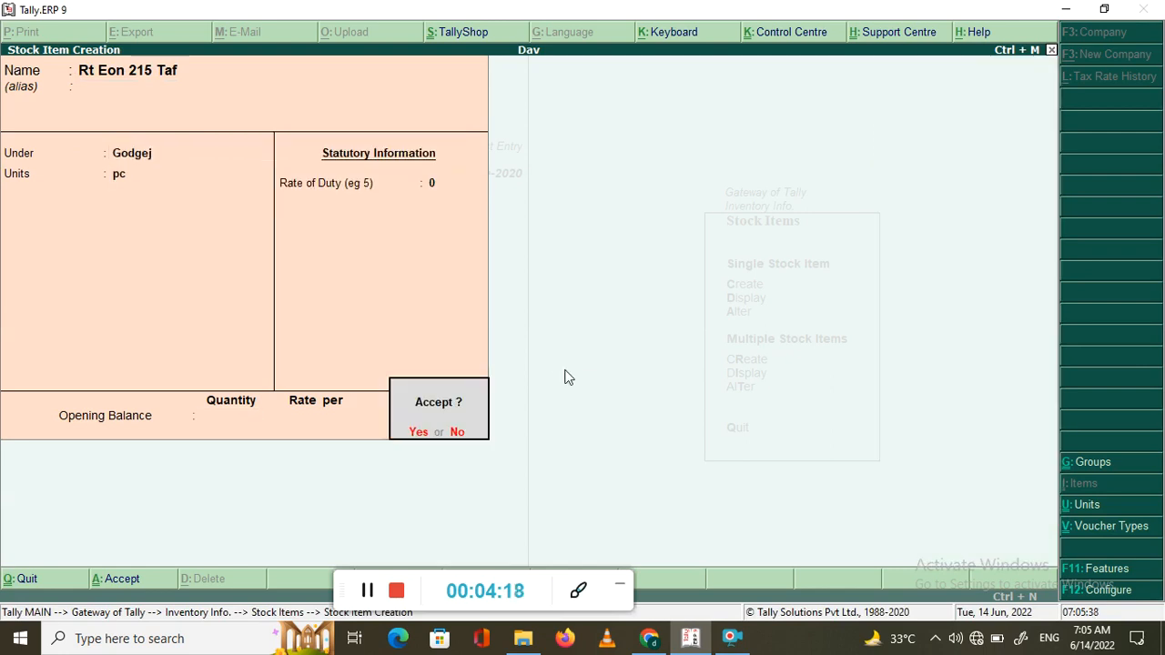
key(Return)
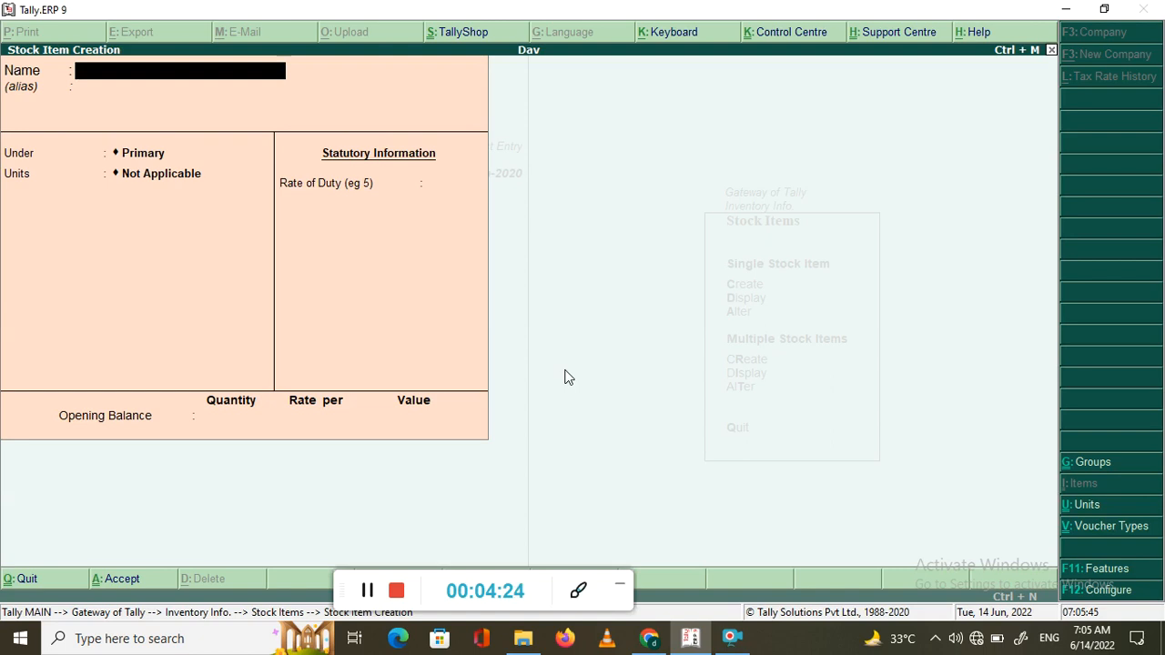
text(Cooler)
key(BackSpace)
key(BackSpace)
key(BackSpace)
key(BackSpace)
key(BackSpace)
key(BackSpace)
text(Fo)
key(BackSpace)
key(BackSpace)
Create the stock item Godrej Cooler 80ltr under Godgej with unit pc and no opening balance
text(Godrej Cooler)
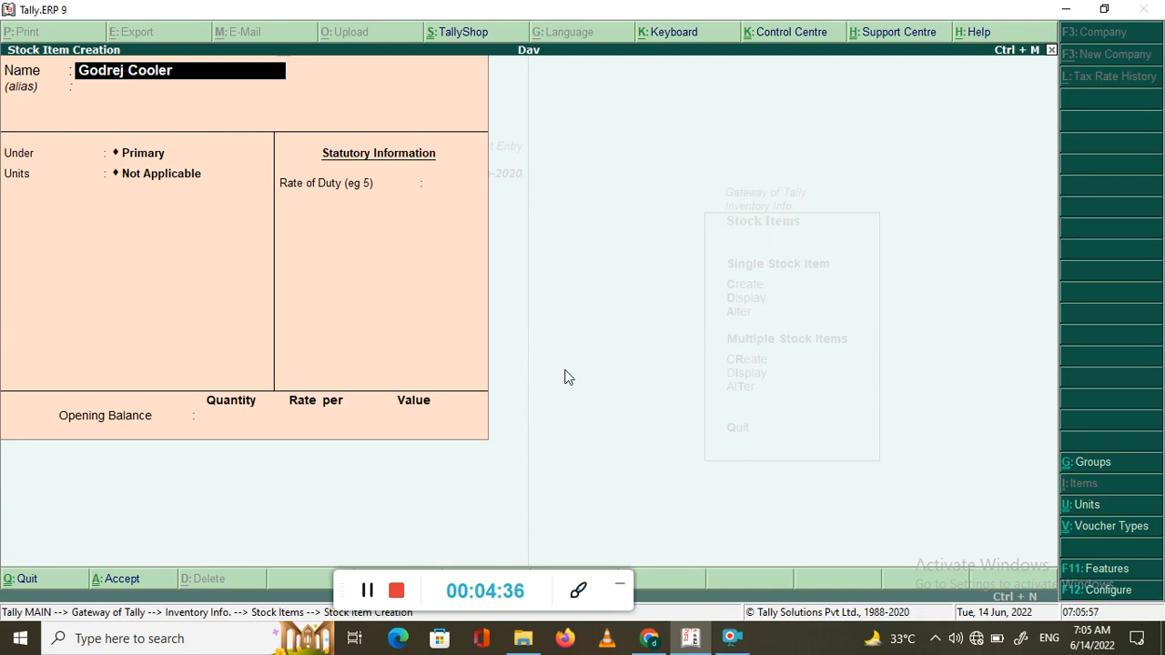
text( 80ltr)
key(Return)
key(Return)
key(Down)
key(Down)
key(Return)
key(Down)
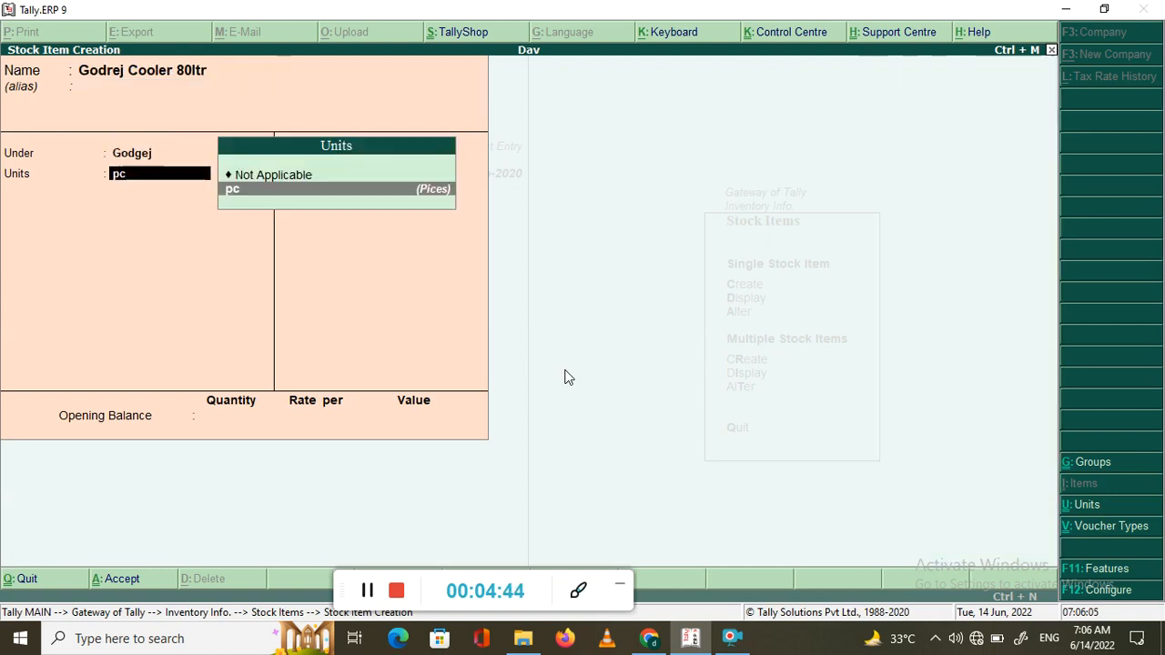
key(Return)
key(Return)
key(Return)
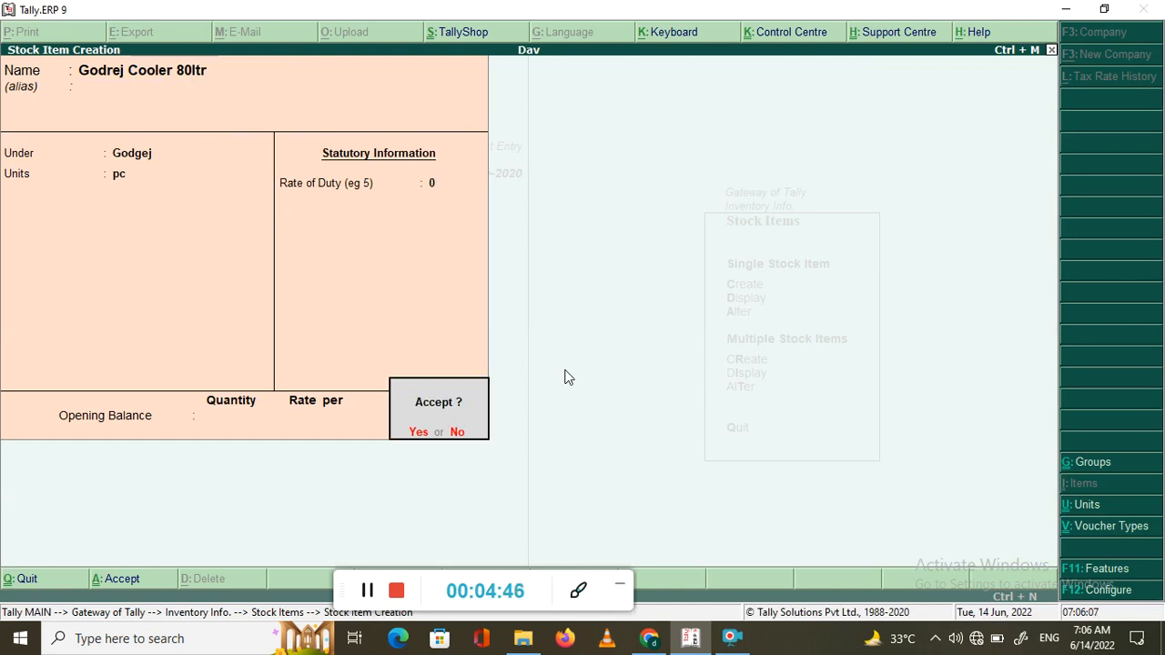
key(Return)
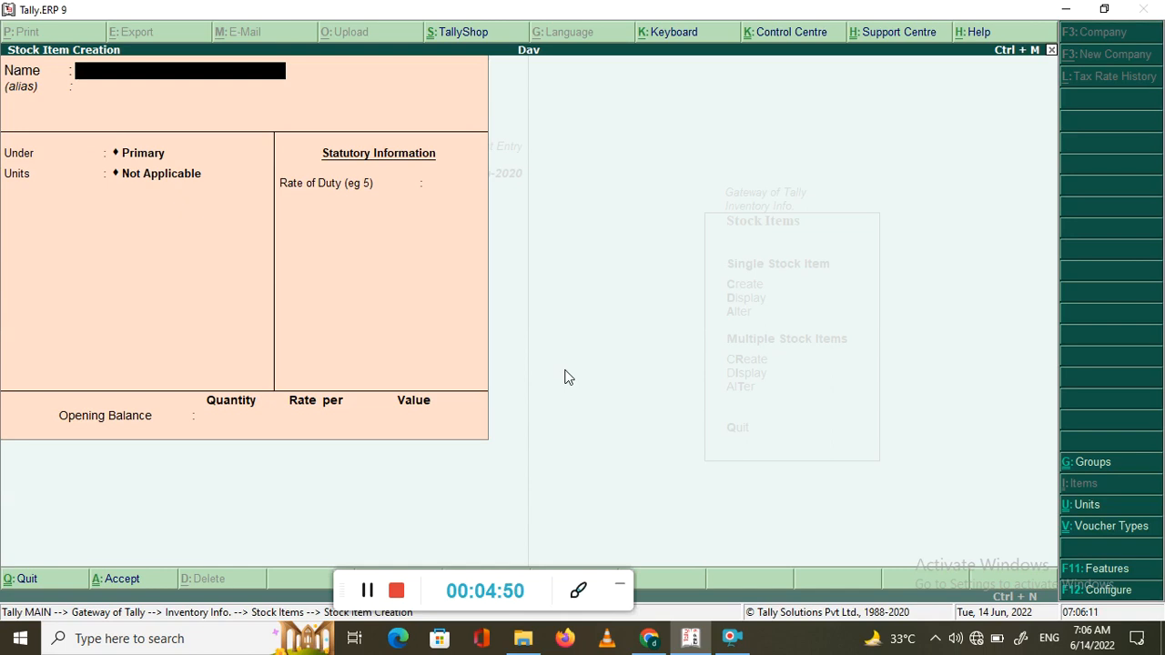
Name the new stock item Mixer Grinder 150w
text(Mixer Grinder)
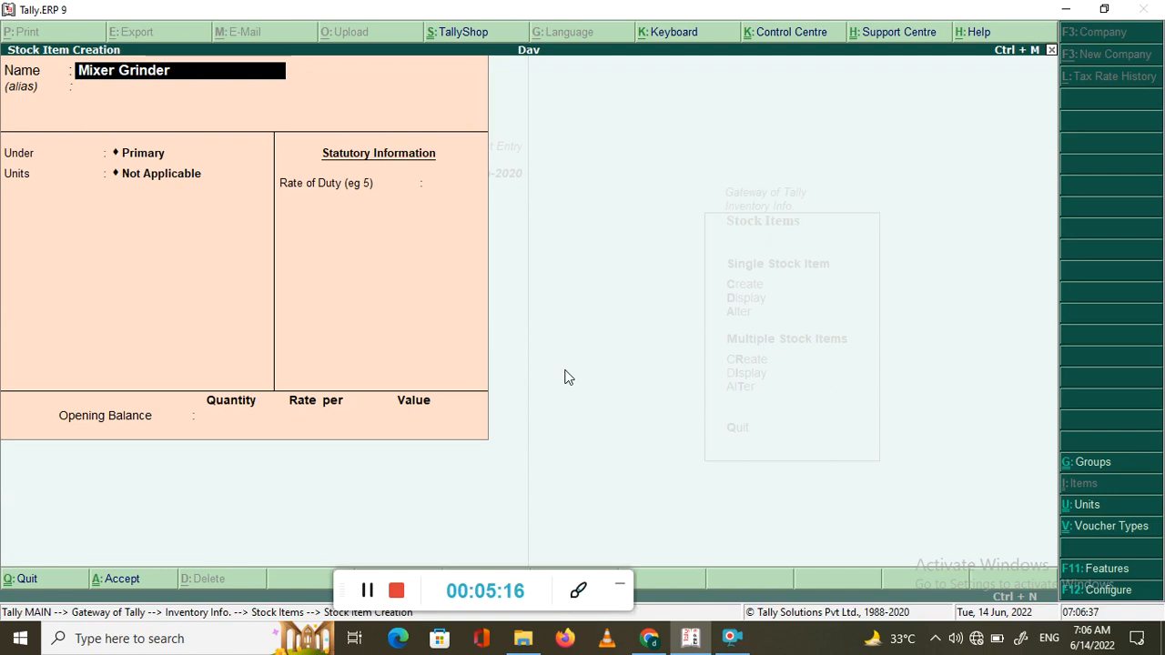
key(Return)
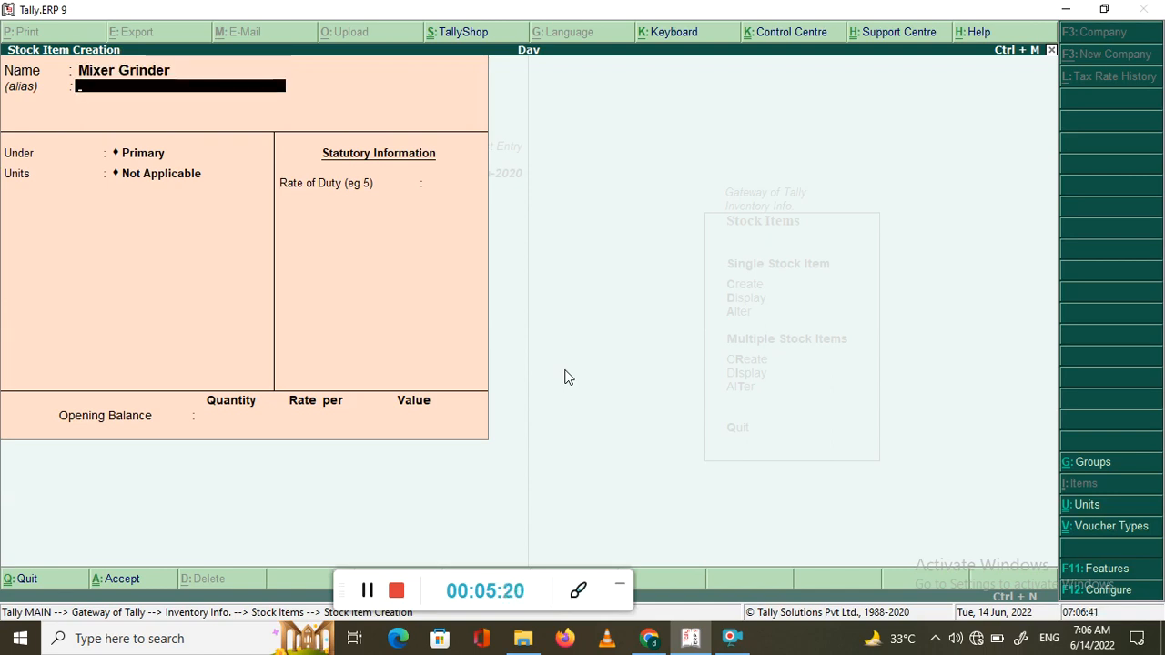
key(BackSpace)
text(250)
key(BackSpace)
key(BackSpace)
key(BackSpace)
text(150w)
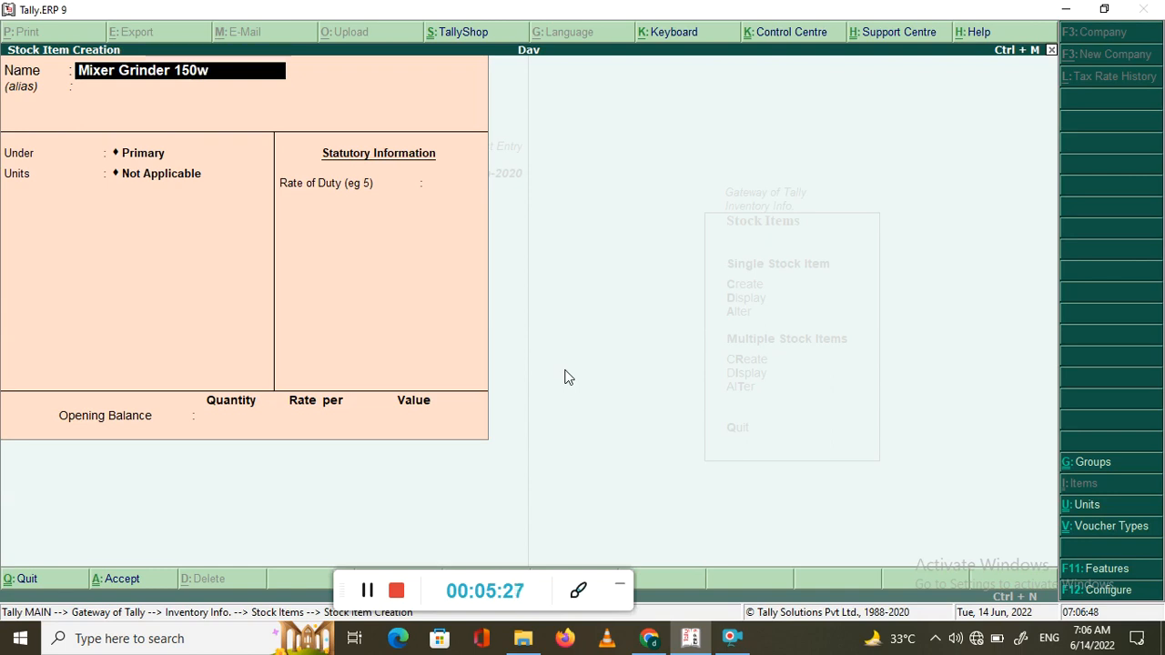
Place the mixer grinder item under Havells with unit pc and no opening balance, and save it
key(Return)
key(Return)
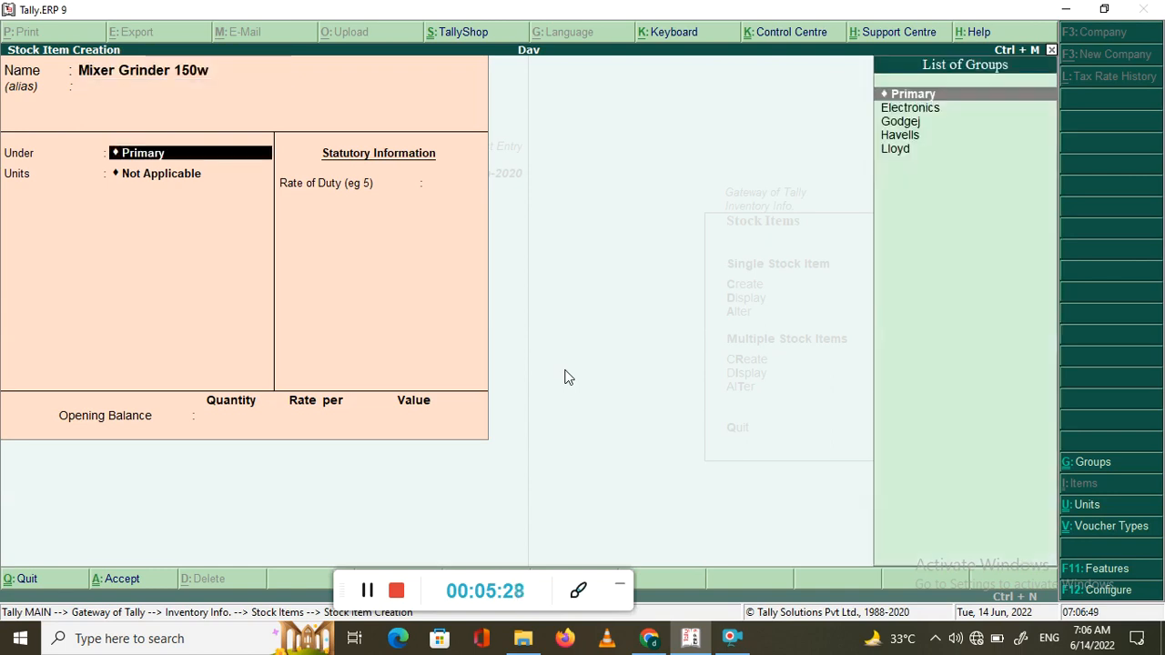
key(Down)
key(Down)
key(Down)
key(Return)
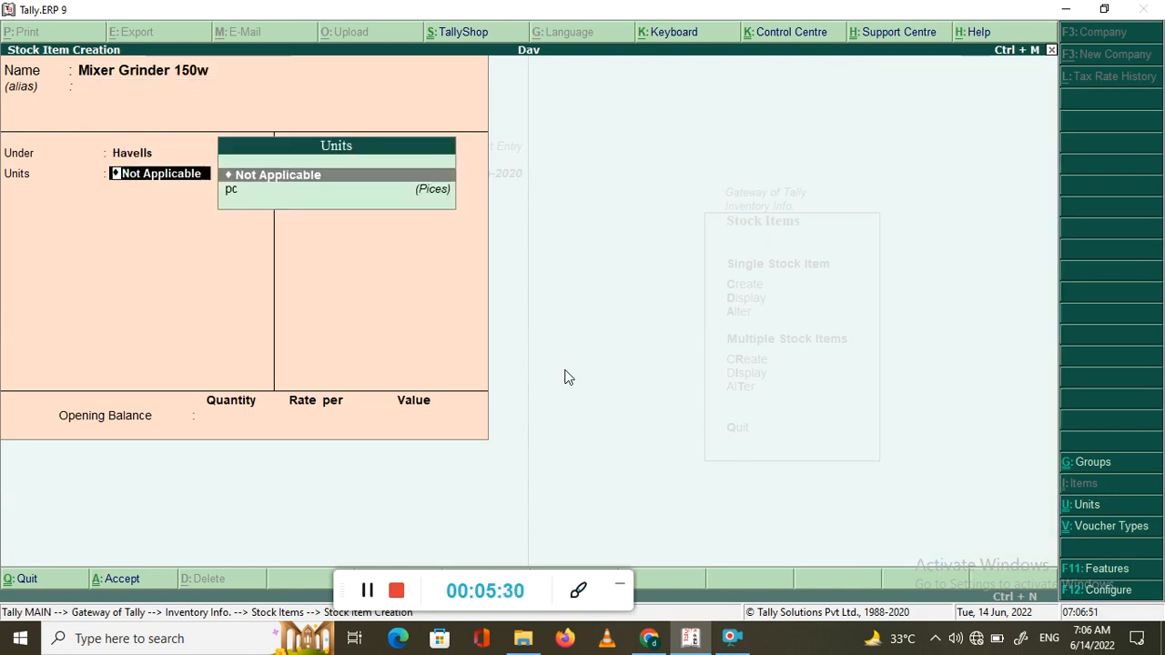
key(Down)
key(Return)
key(Return)
key(Return)
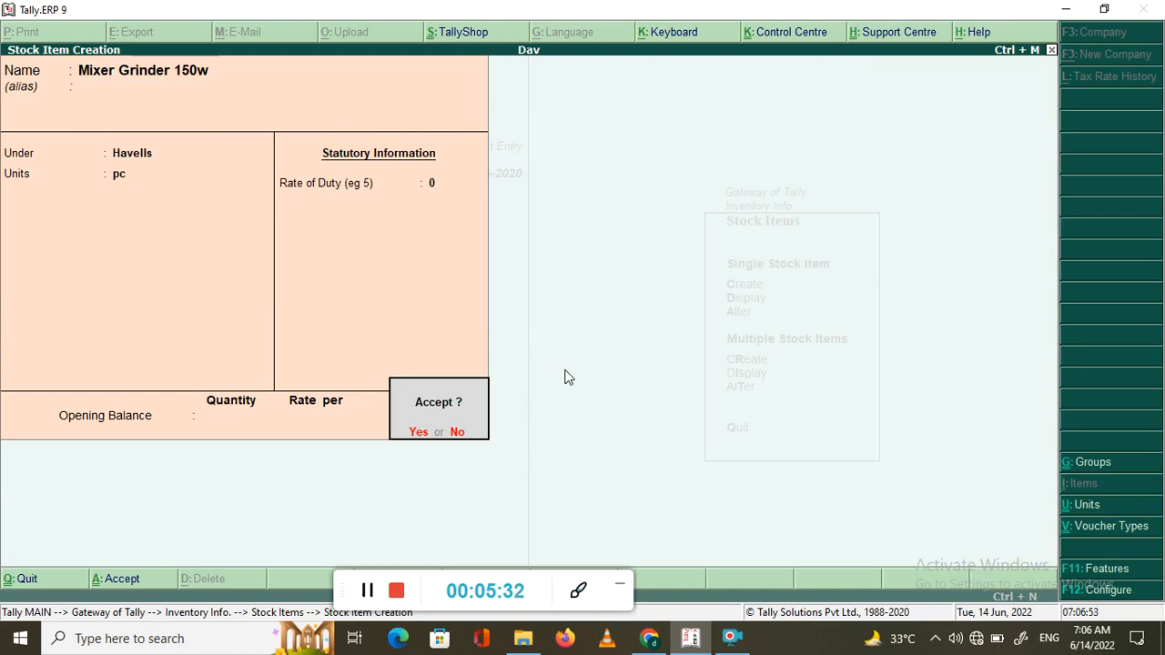
key(Return)
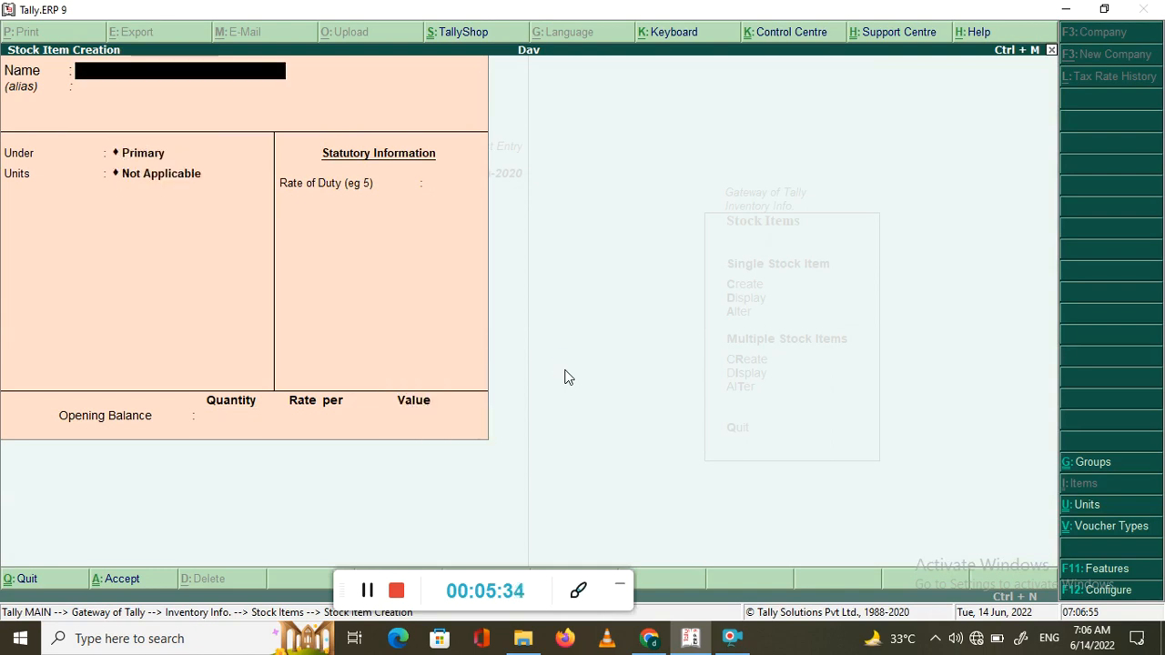
Create the stock item Fabio Iorn Havells under Havells with unit pc and no opening balance
text(Fabio lorn)
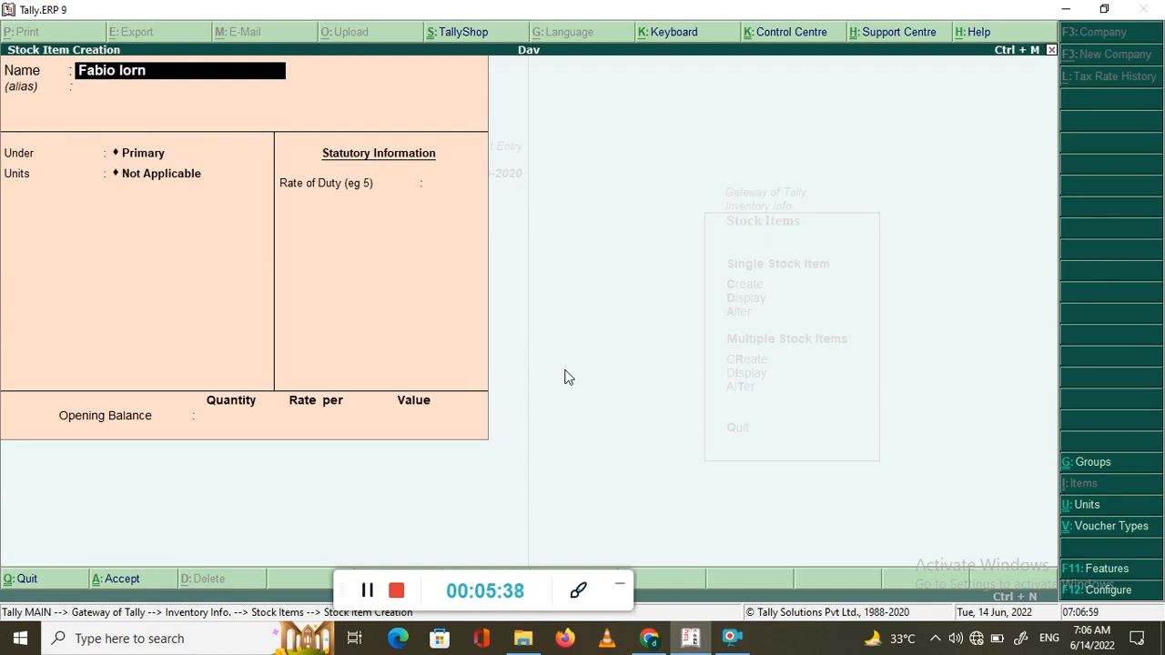
text( Havells)
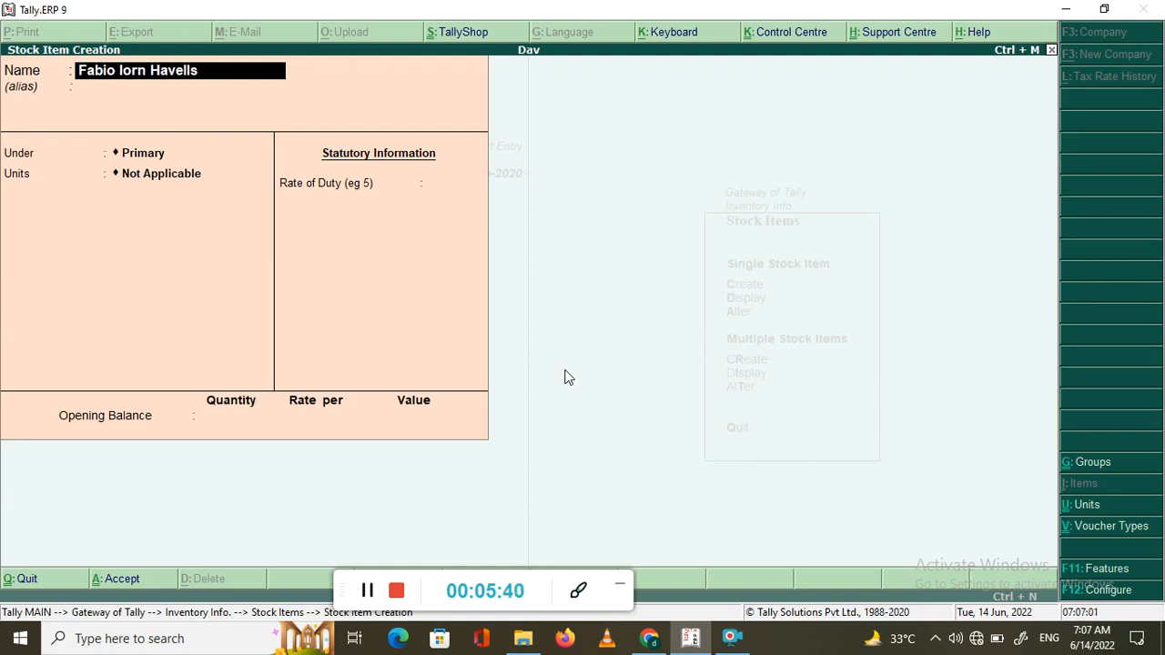
key(Return)
key(Down)
key(Down)
key(Down)
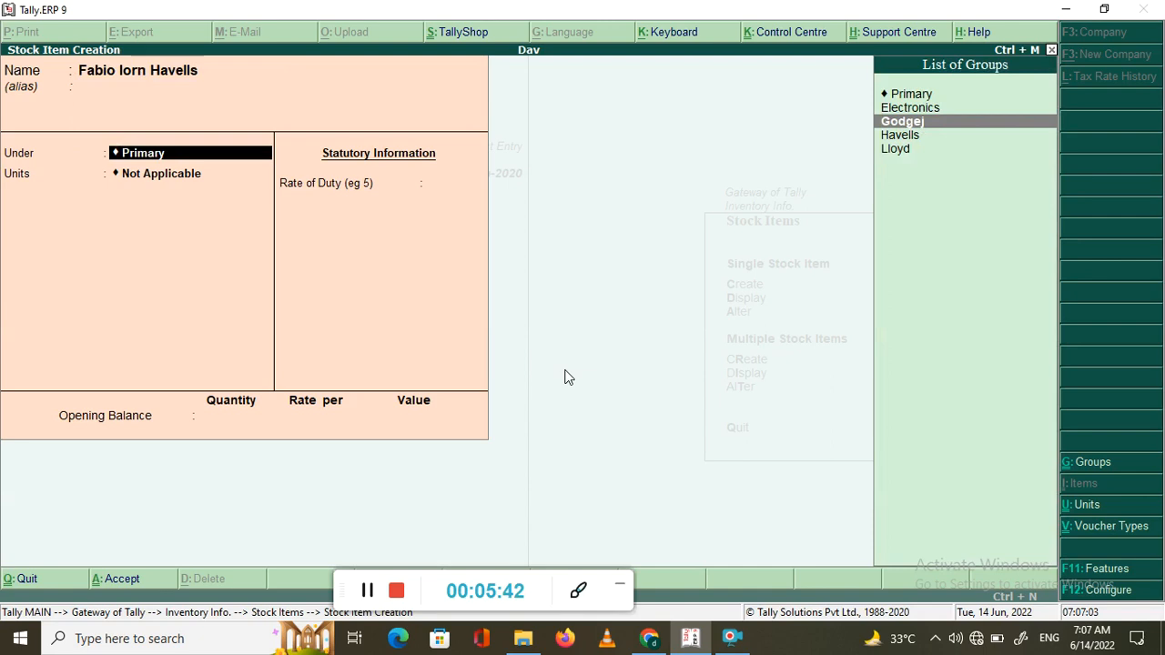
key(Return)
key(Down)
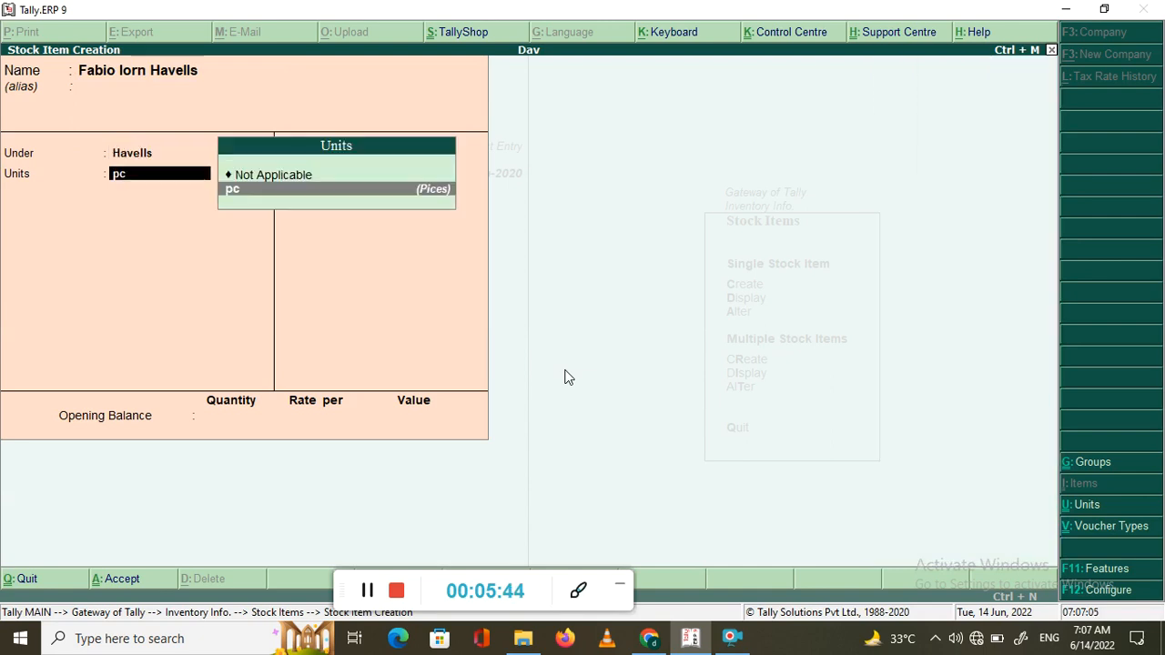
key(Return)
key(Return)
key(Return)
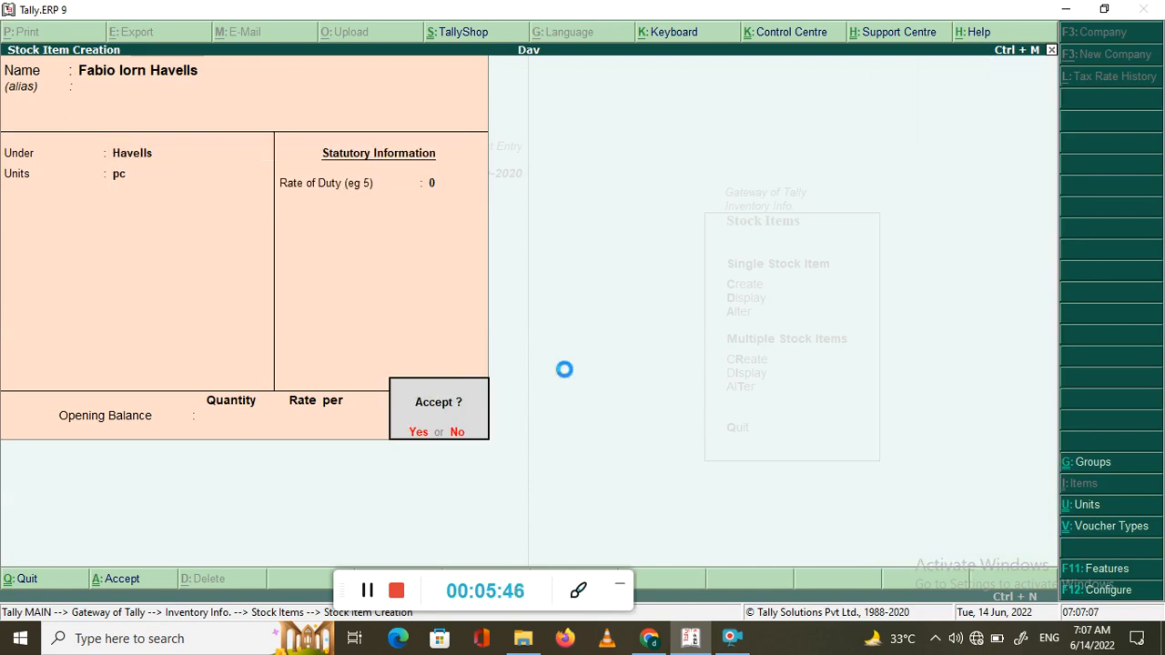
key(Return)
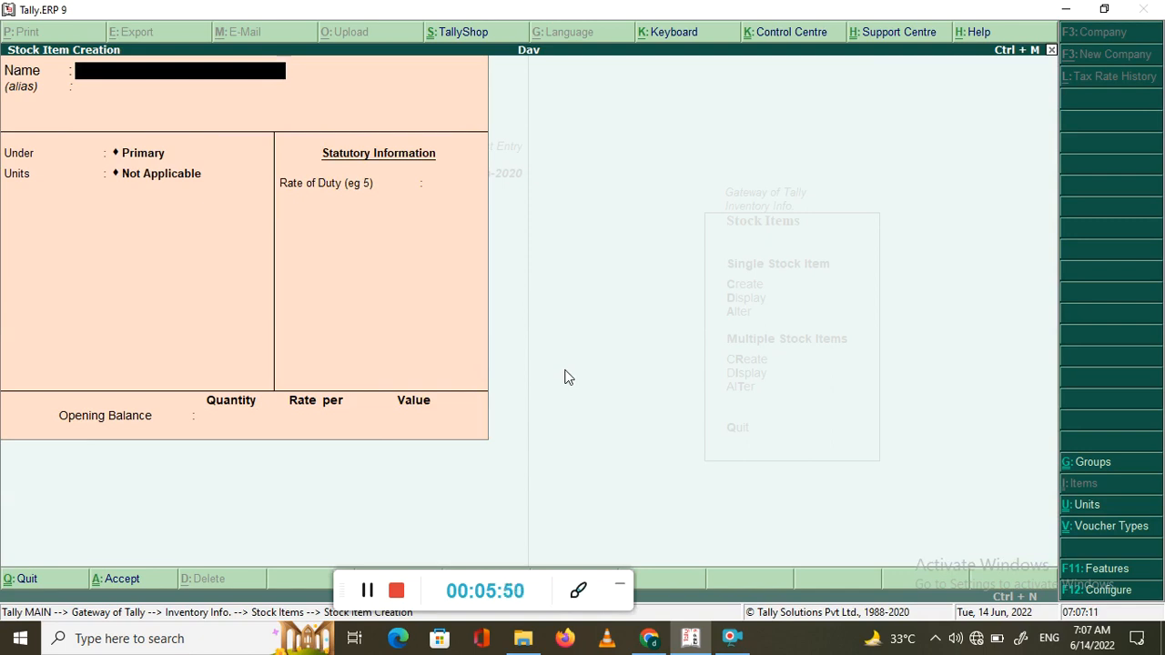
Create the stock item Led 32" Smart under Lloyd with unit pc and no opening balance
text(Led 32" Smart)
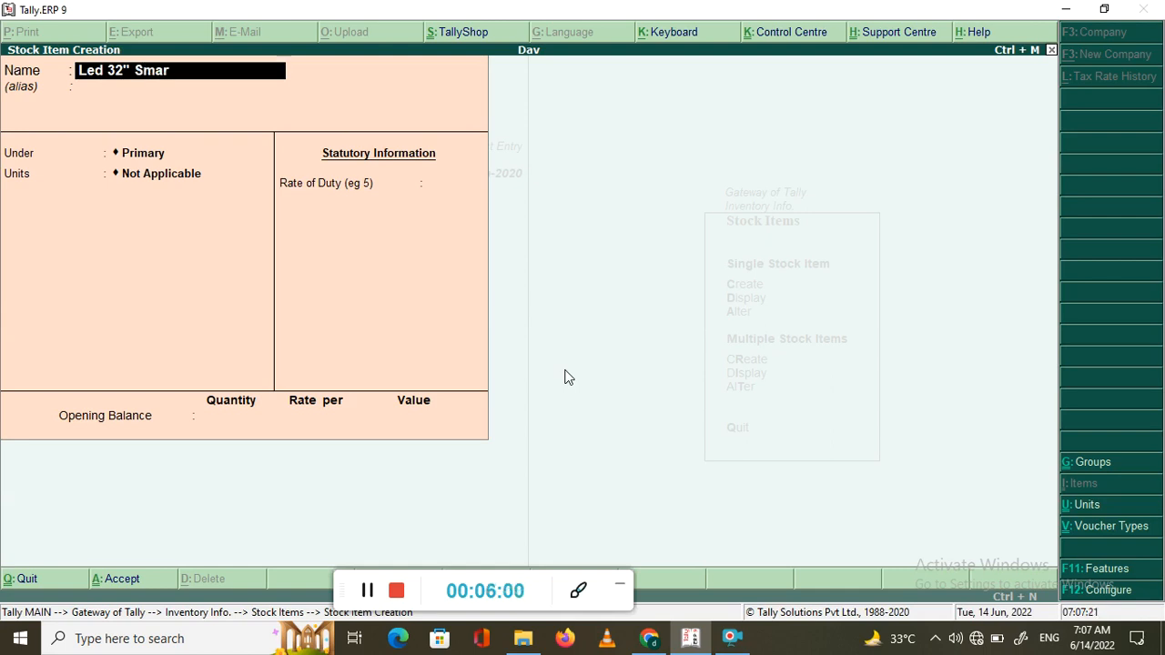
key(Return)
key(Return)
key(Down)
key(Down)
key(Down)
key(Down)
key(Return)
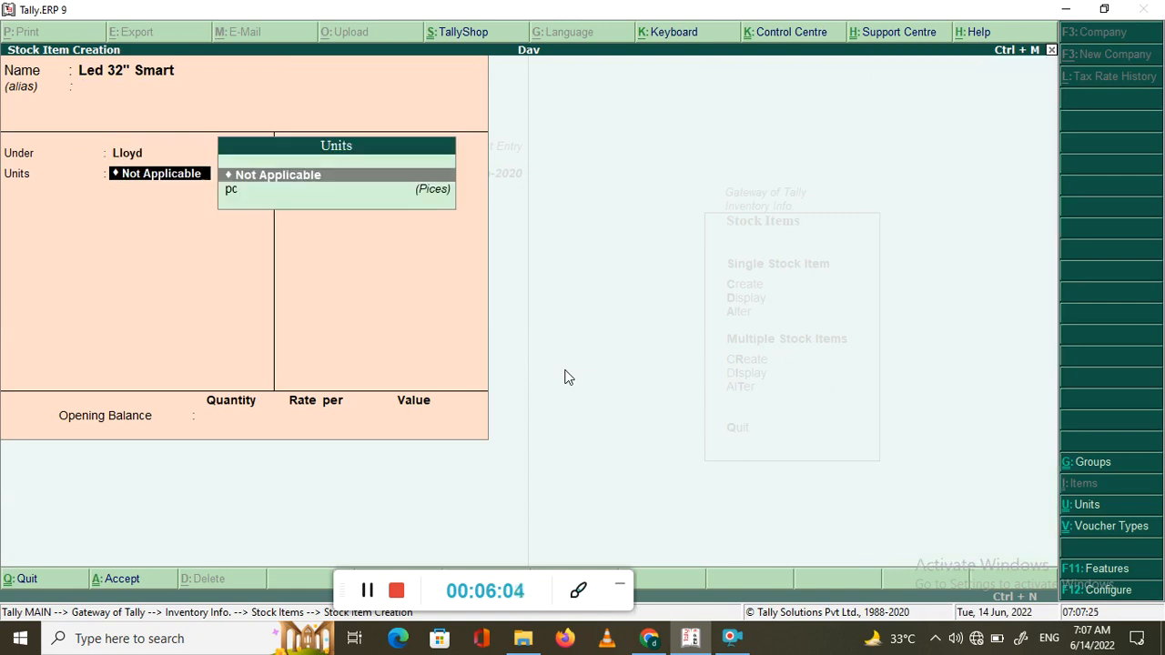
key(Down)
key(Return)
key(Return)
key(Return)
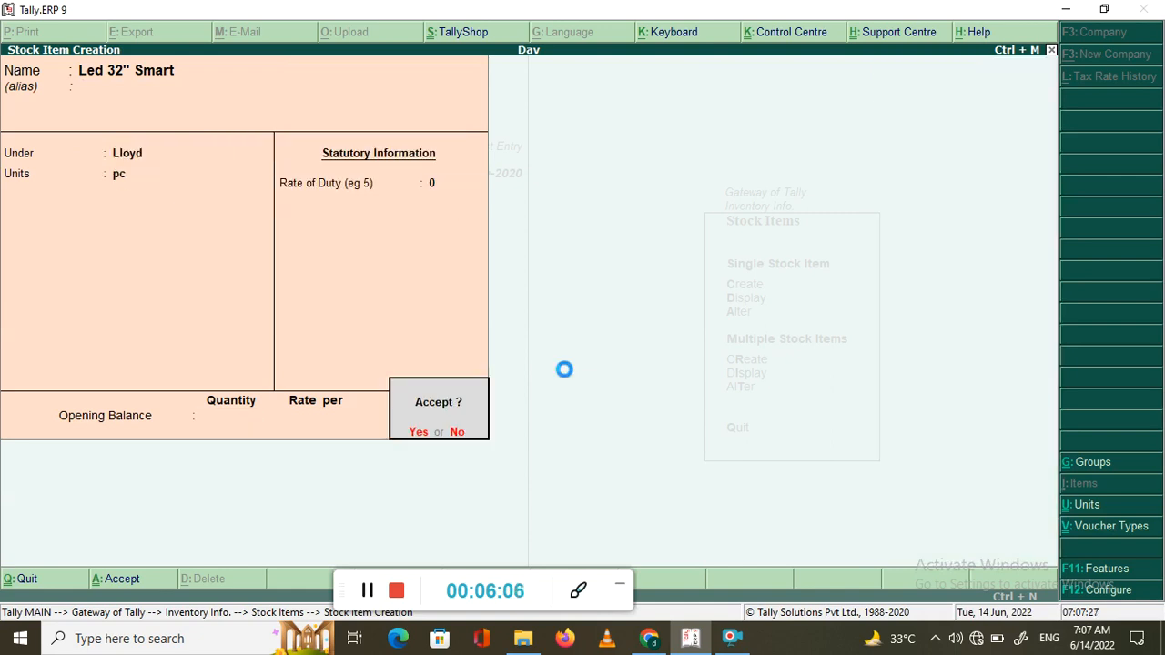
key(Return)
Name the new stock item Led 32" Noraml and leave its alias blank
text(L)
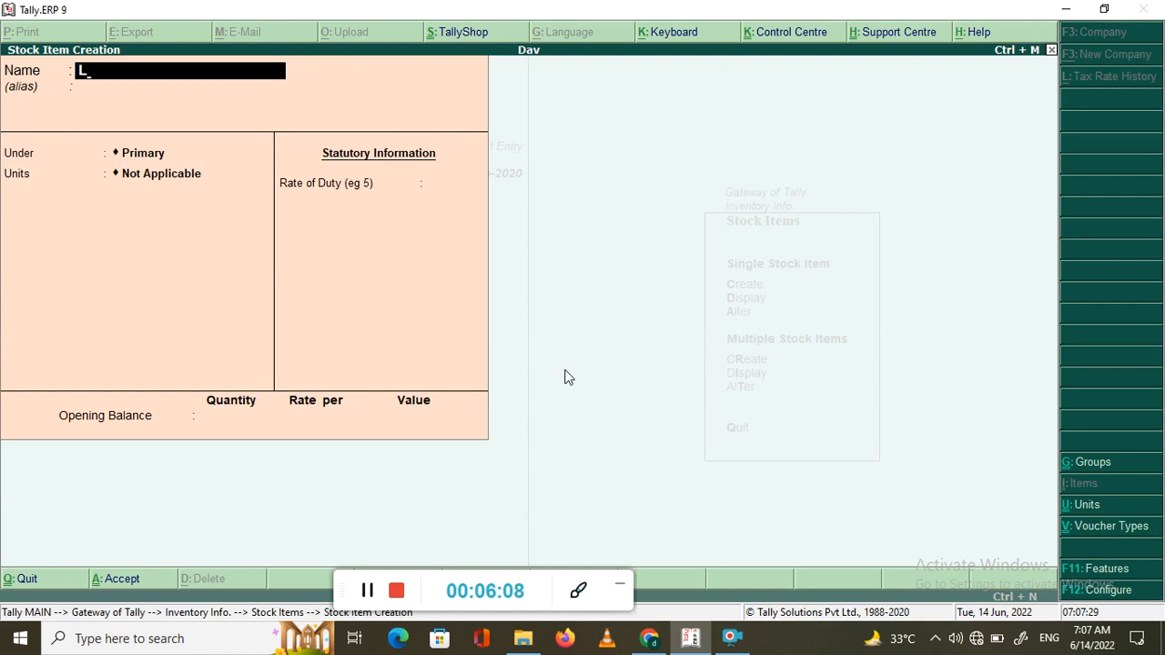
text(ed 32" N)
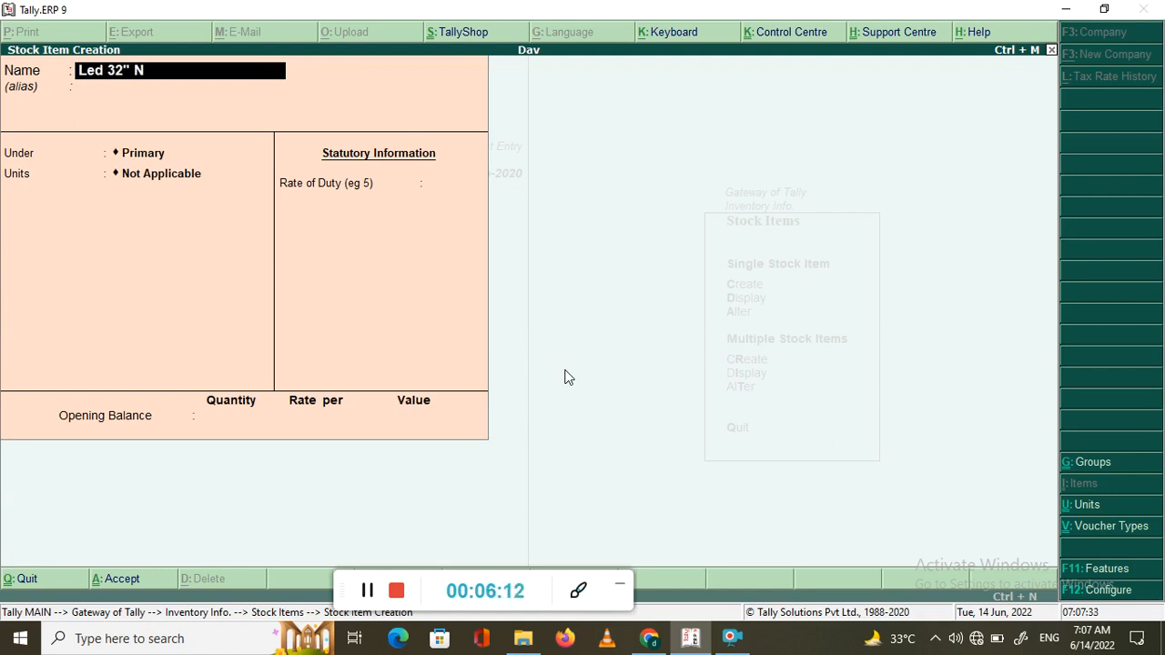
text(oraml)
key(Return)
key(Return)
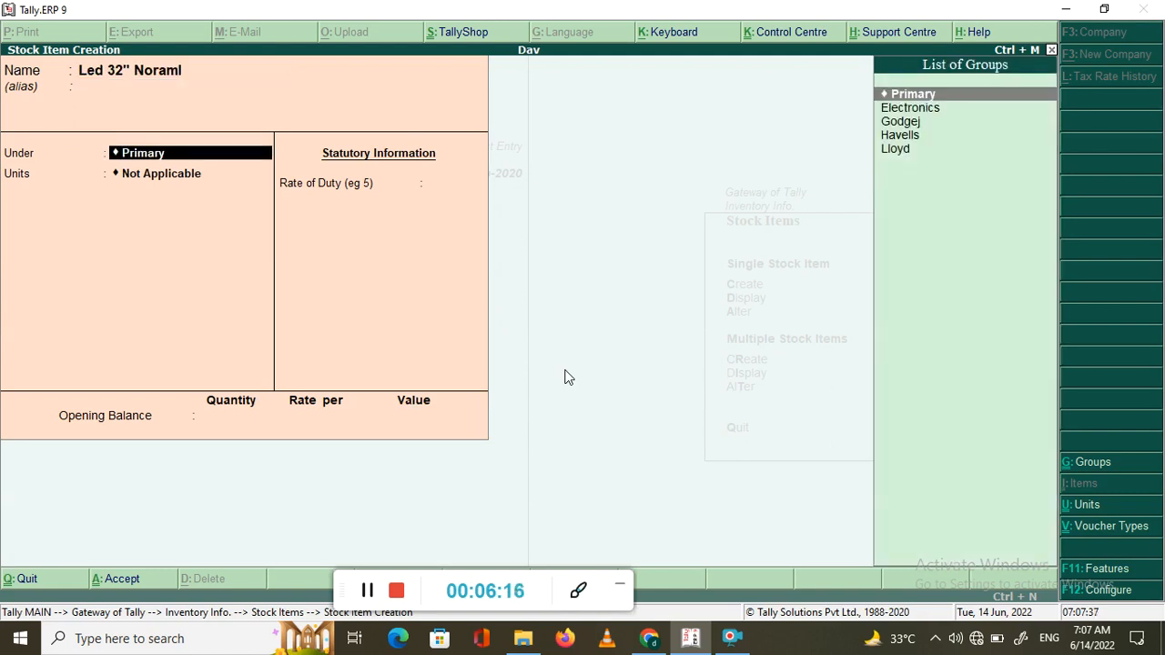
Place the Led 32" Noraml item under Lloyd with unit pc and no opening balance, and save it
key(Down)
key(Down)
key(Down)
key(Down)
key(Return)
key(Down)
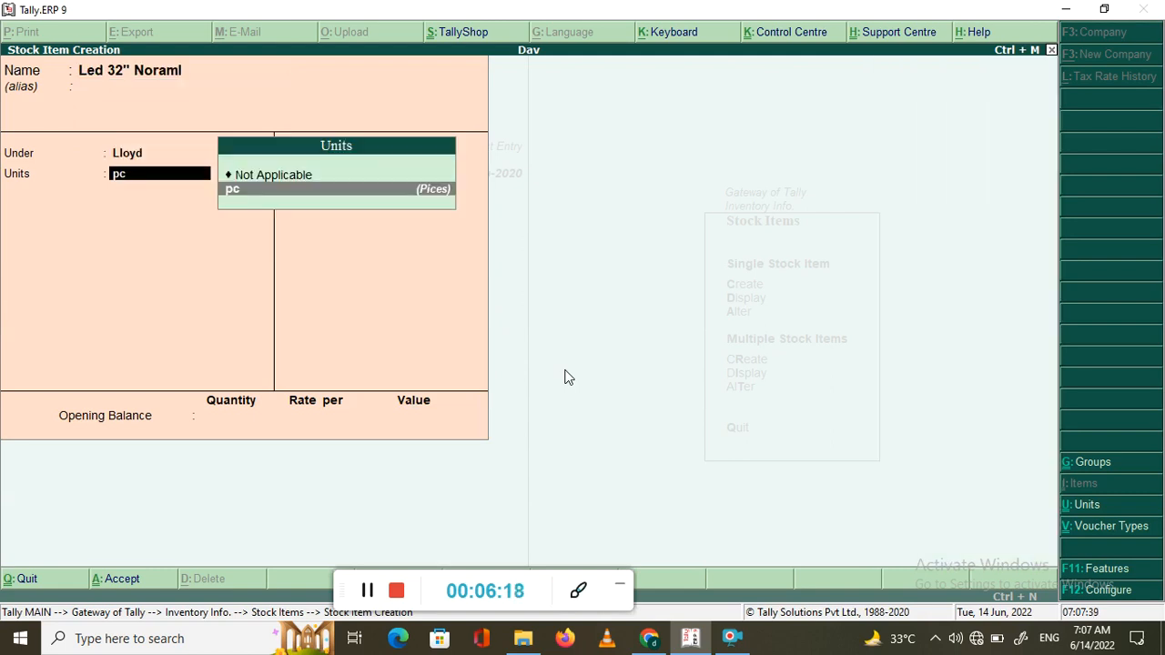
key(Return)
key(Return)
key(Return)
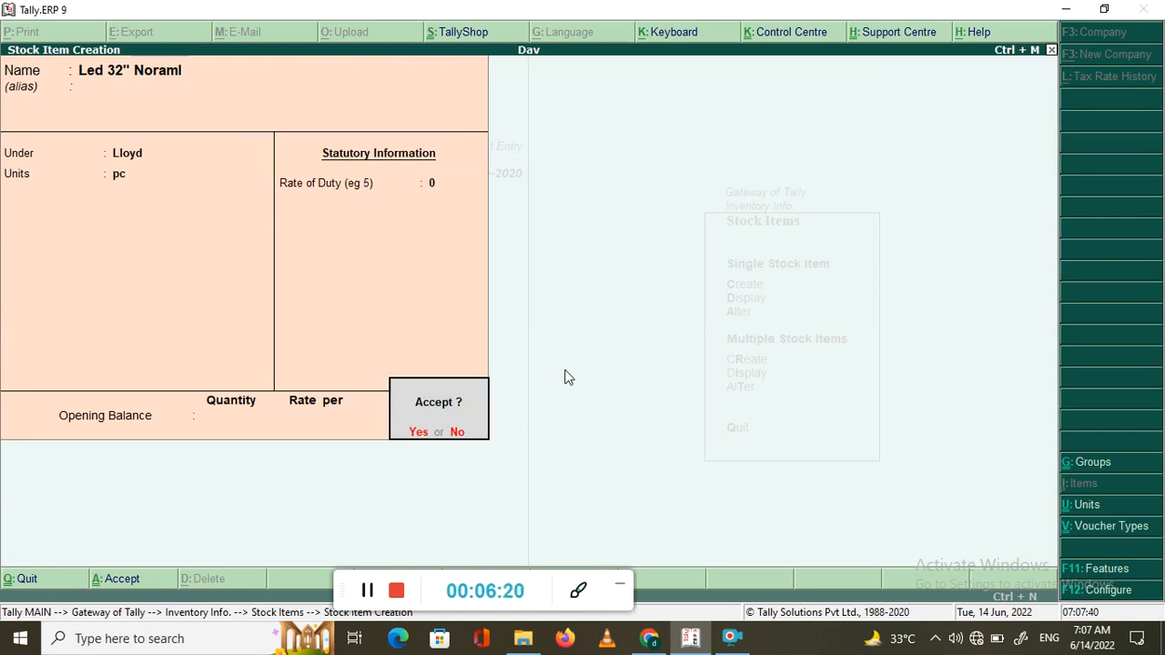
key(Return)
Leave stock item creation and return to the Gateway of Tally
key(Escape)
key(Return)
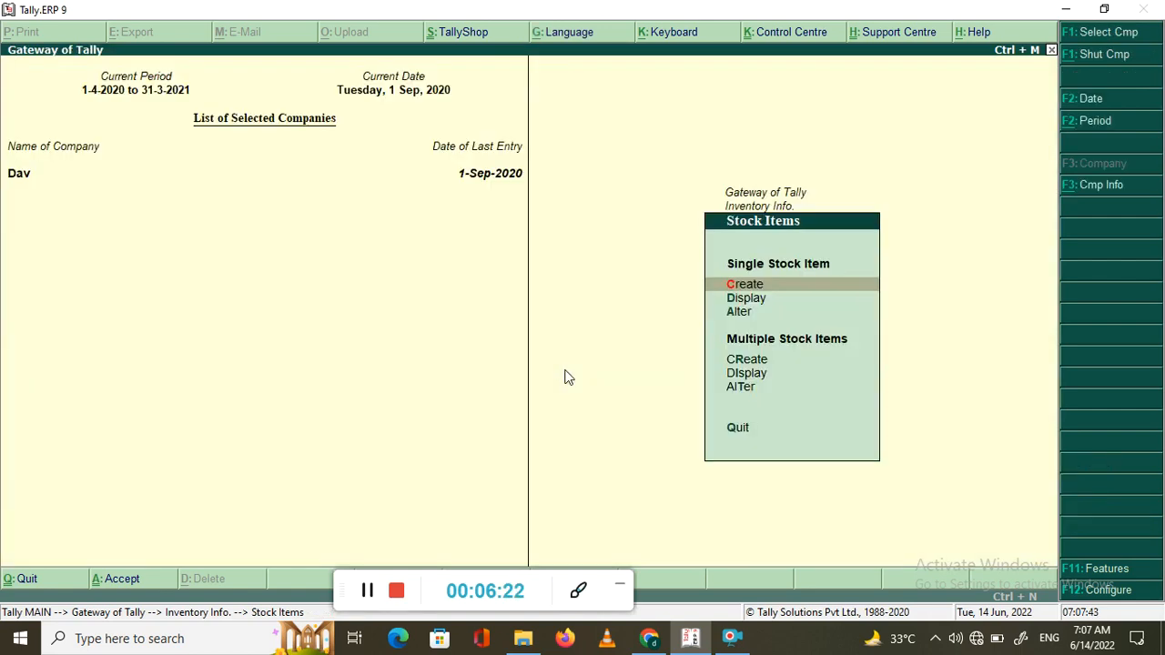
key(Escape)
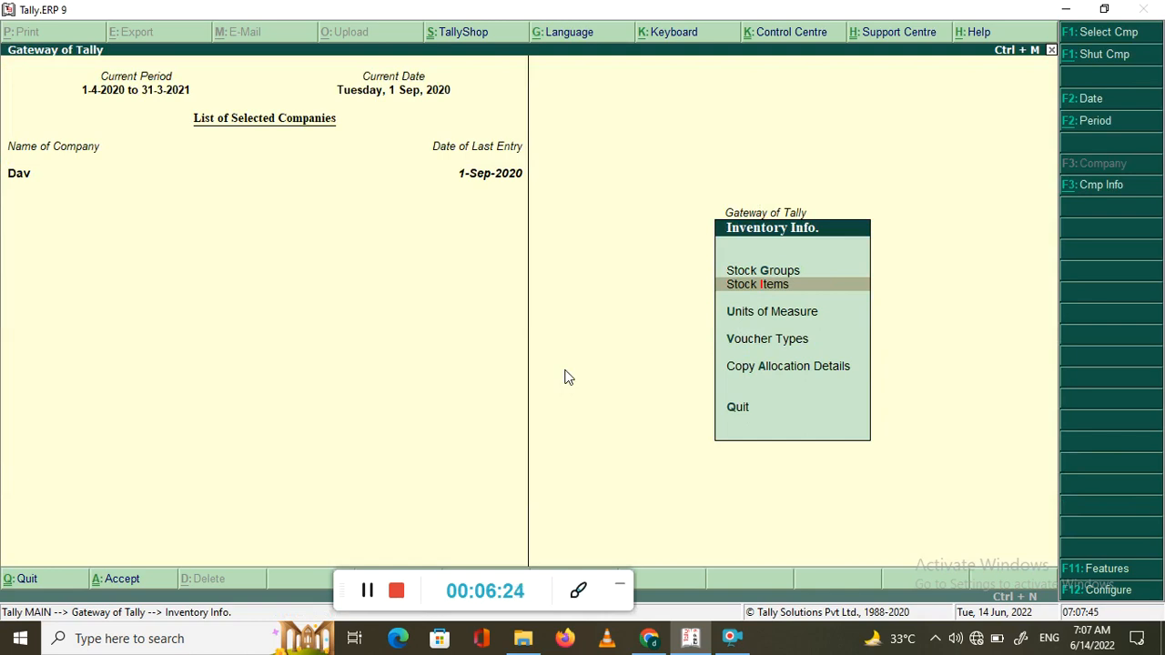
key(Up)
key(Up)
key(Up)
key(Up)
key(Up)
key(Up)
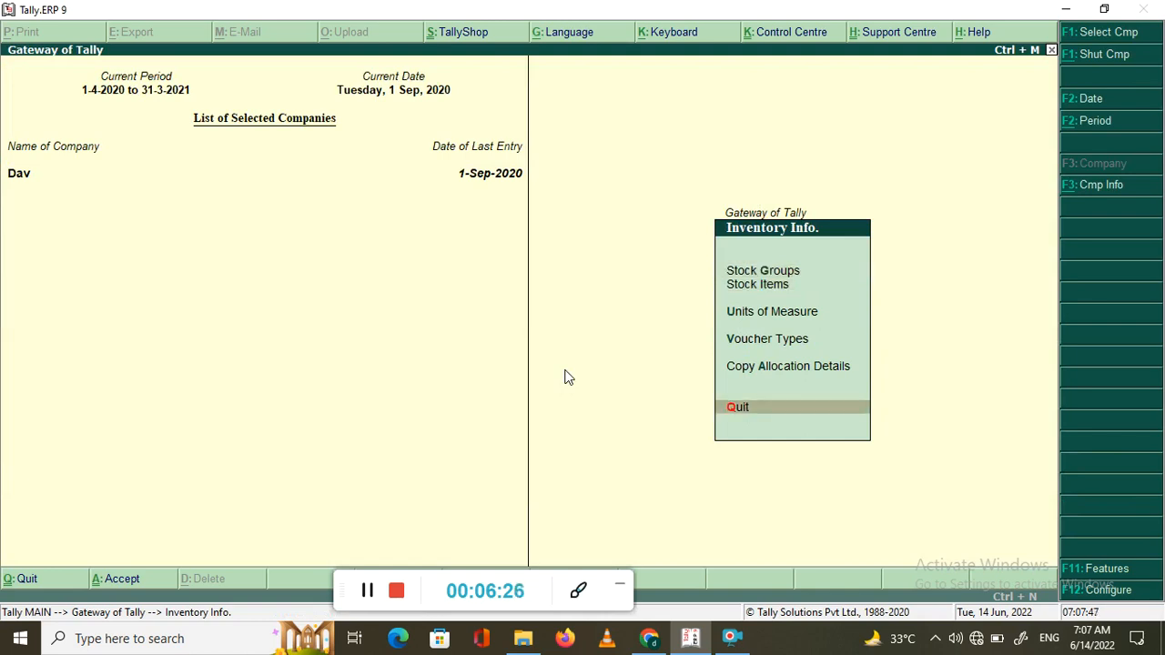
key(Down)
key(Down)
key(Escape)
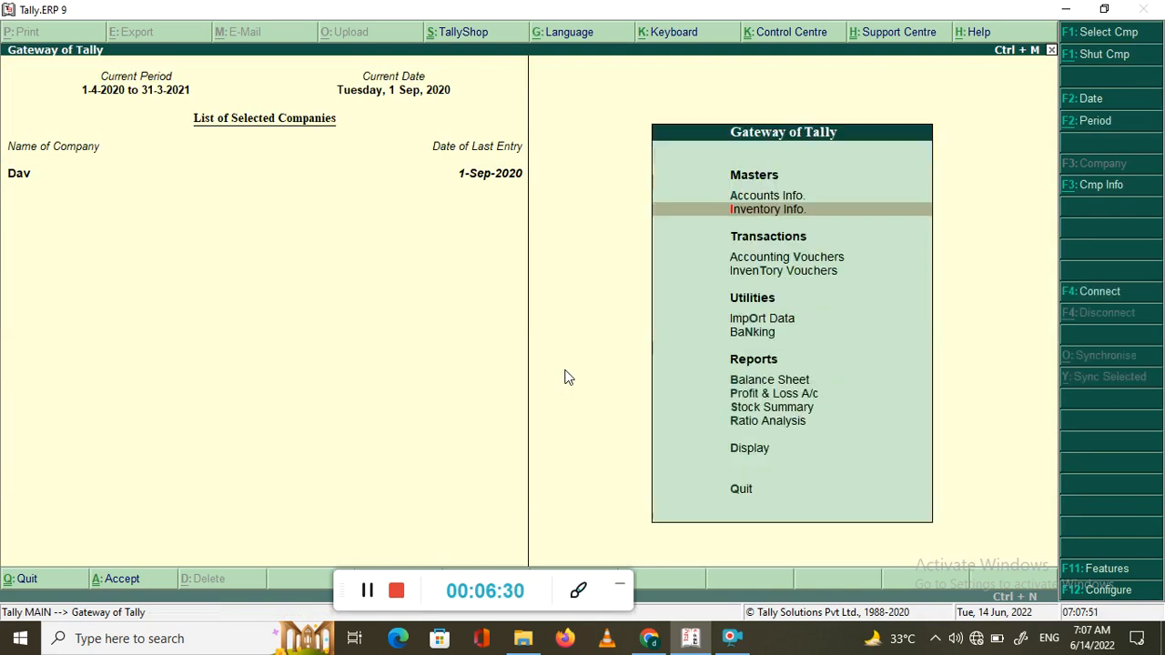
Start a new sales accounting voucher and leave its reference number blank
key(Down)
key(Down)
key(Up)
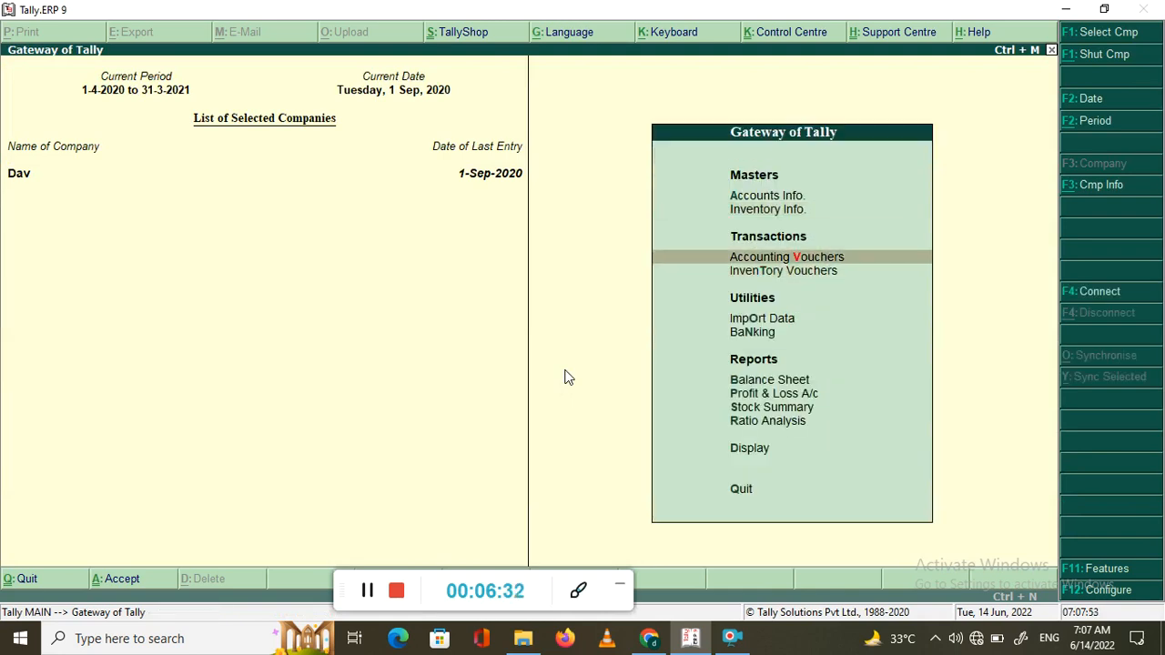
key(Return)
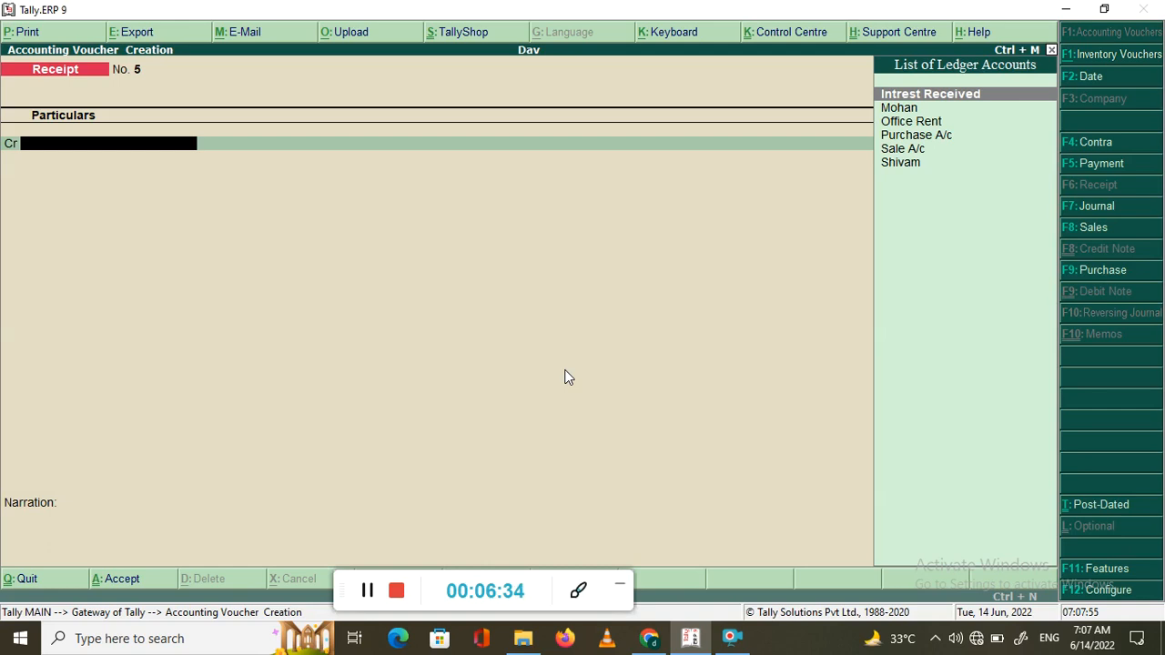
key(F8)
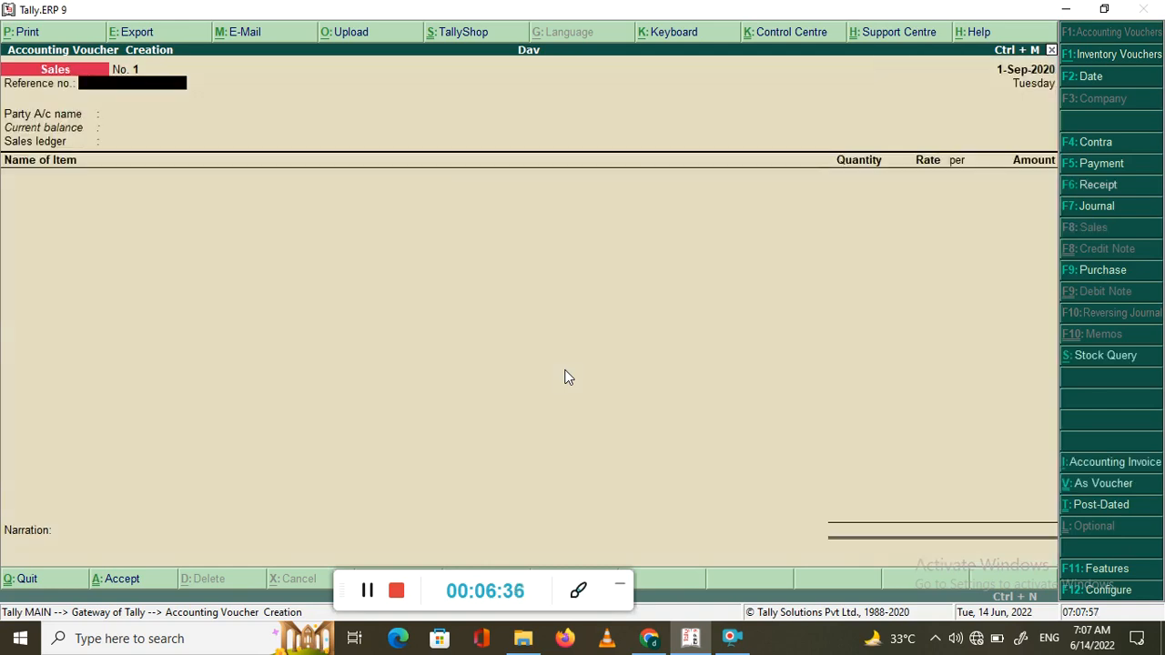
key(Return)
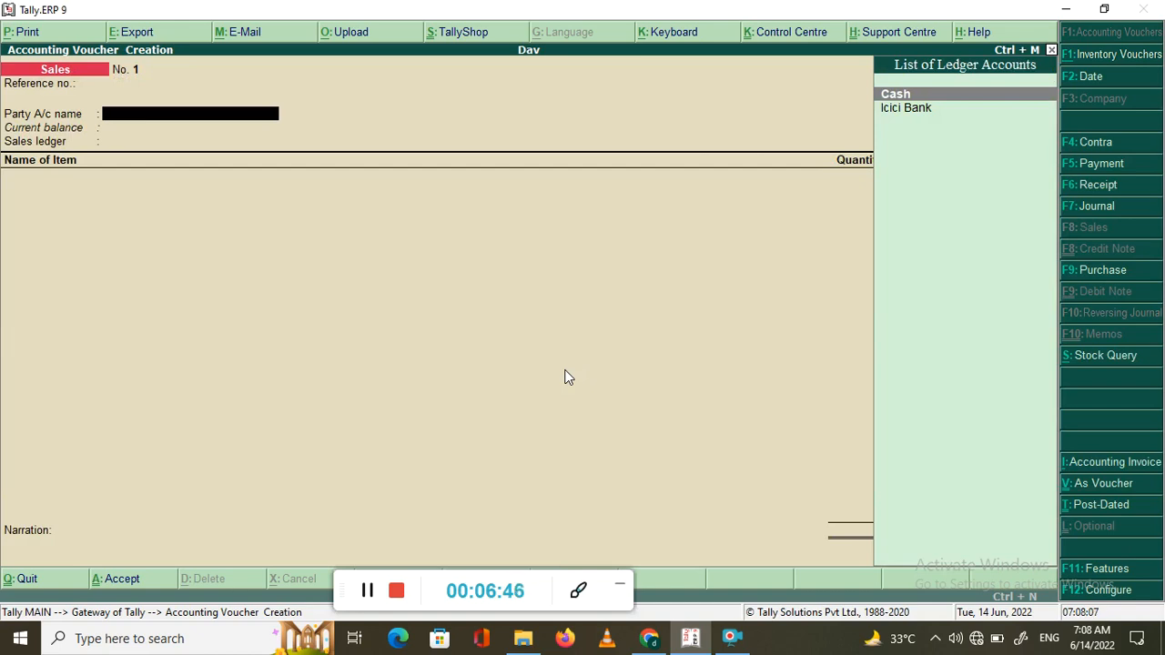
Begin creating a party ledger named Jack Tech Company from the sales voucher, with no alias
key(alt+c)
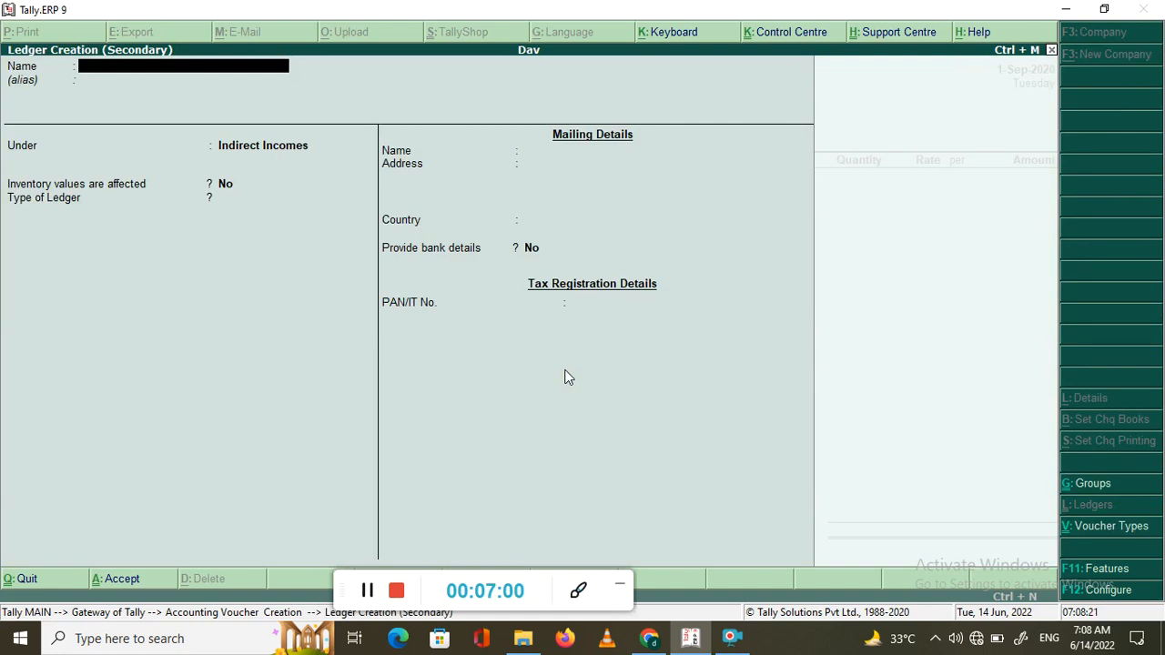
text(Jack Tech Company)
key(Return)
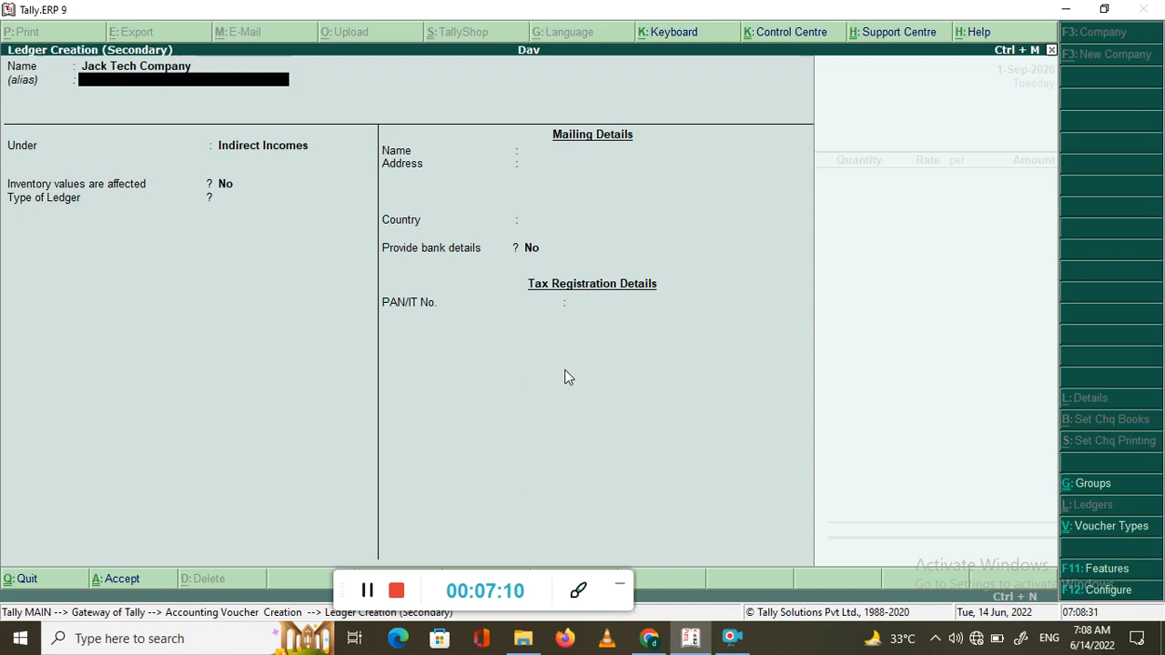
key(Return)
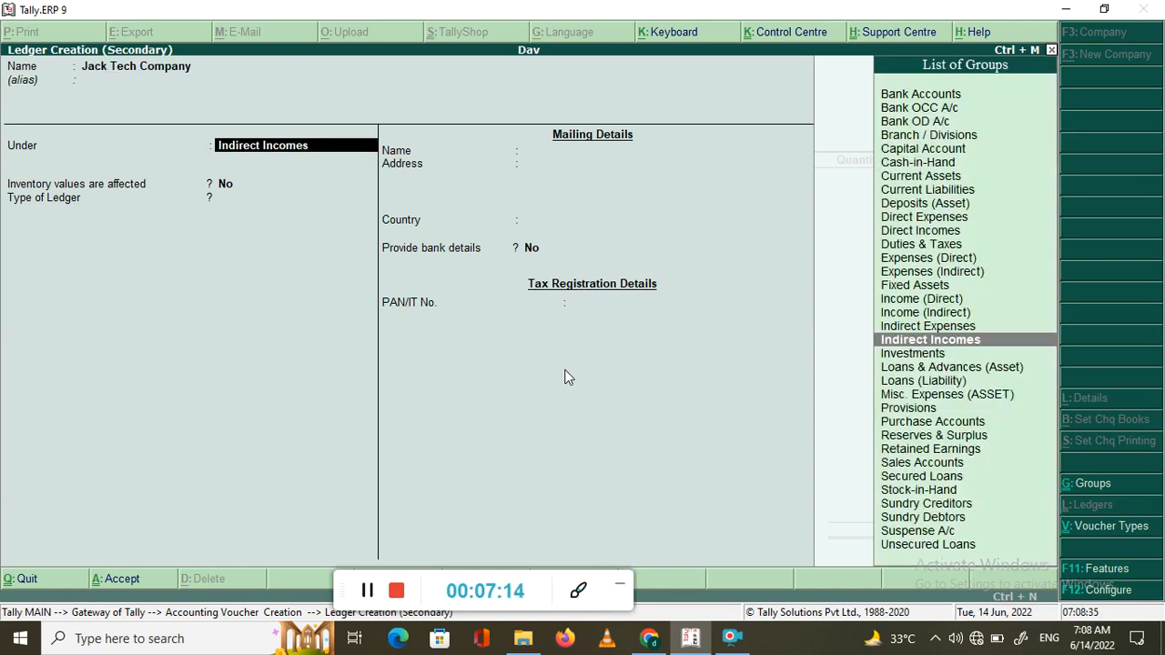
Place the party ledger under Sundry Creditors, keeping bill-by-bill balances on and the default credit period blank
key(Down)
key(Down)
key(Down)
key(Down)
key(Down)
key(Down)
key(Down)
key(Down)
key(Down)
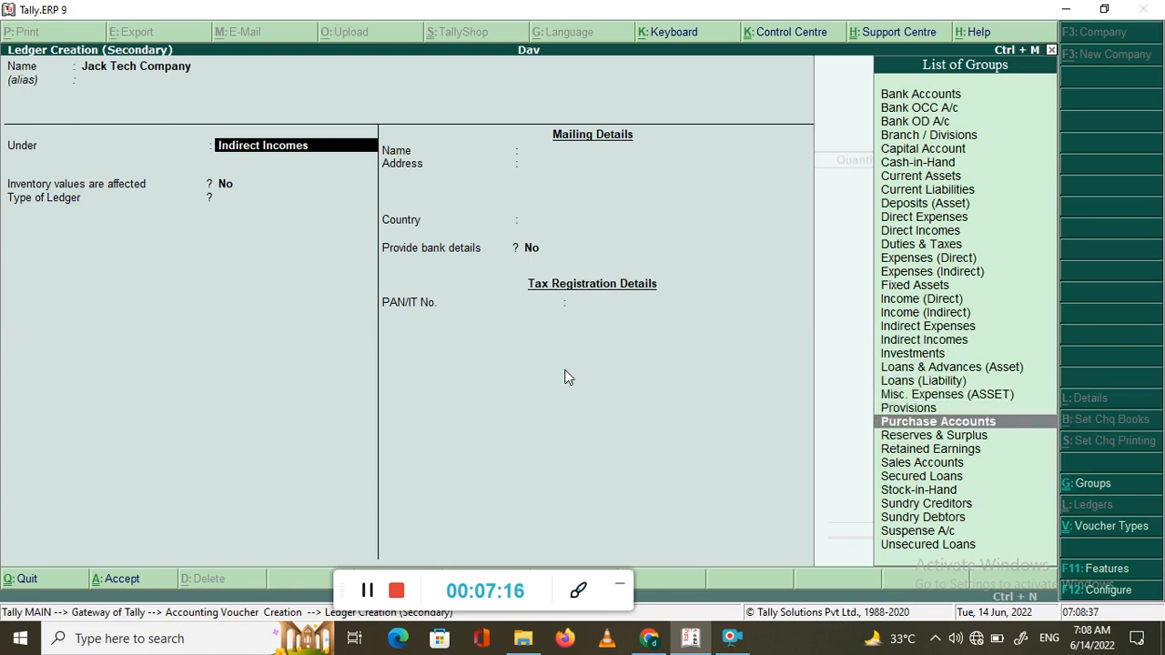
key(Down)
key(Down)
key(Down)
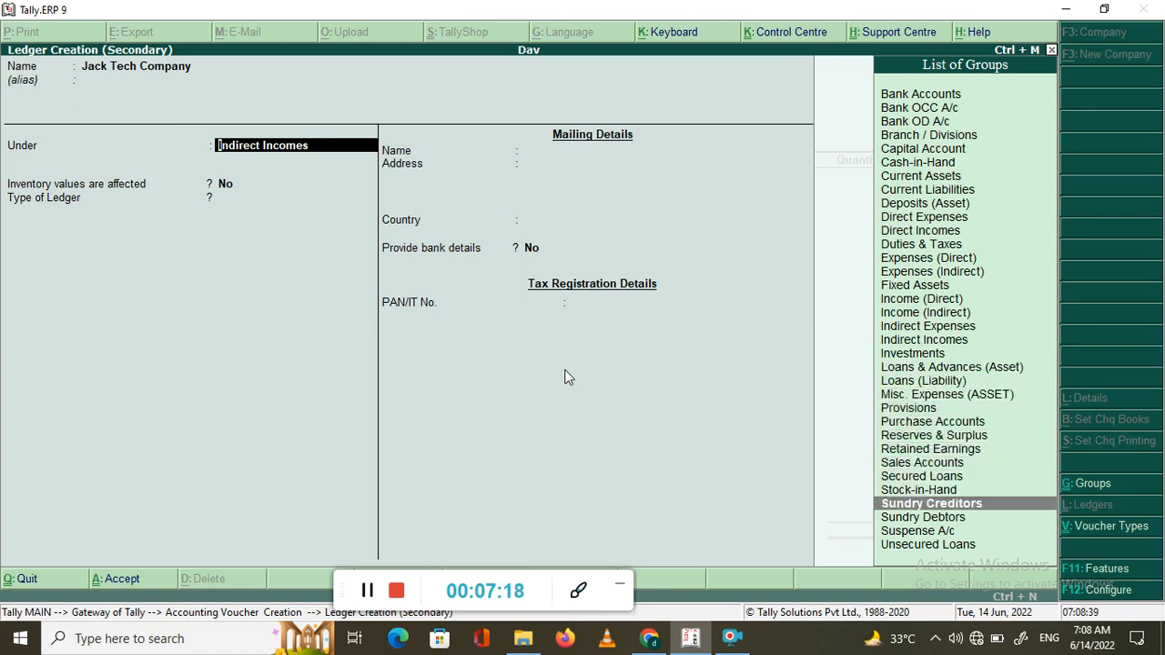
key(Return)
key(Return)
key(Return)
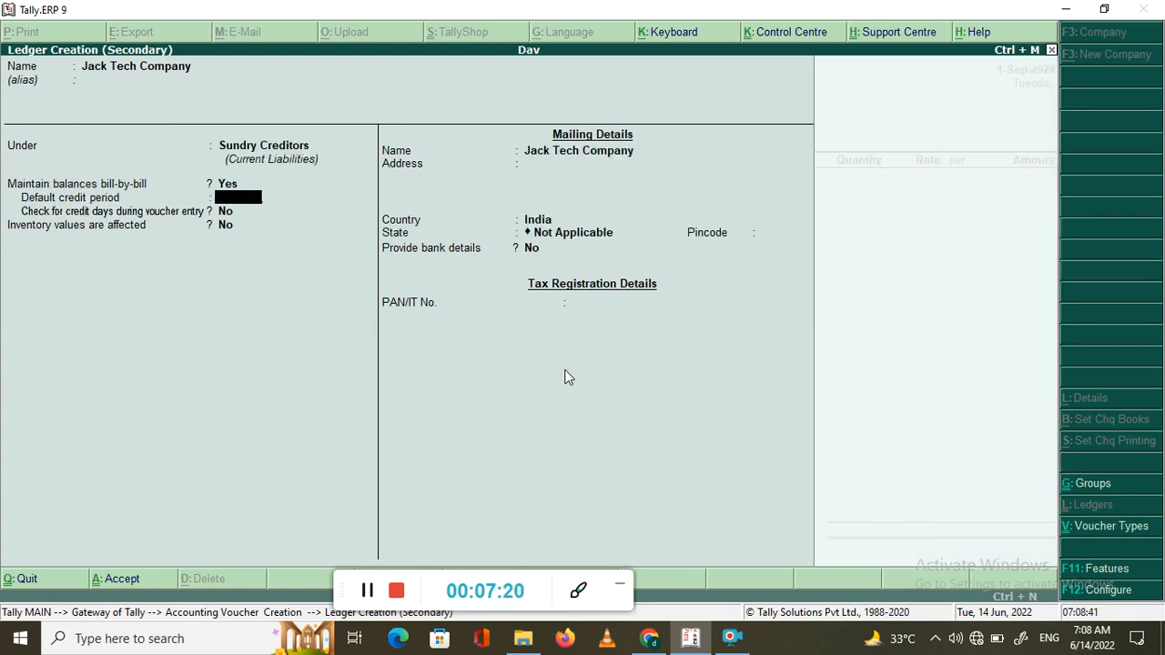
key(Return)
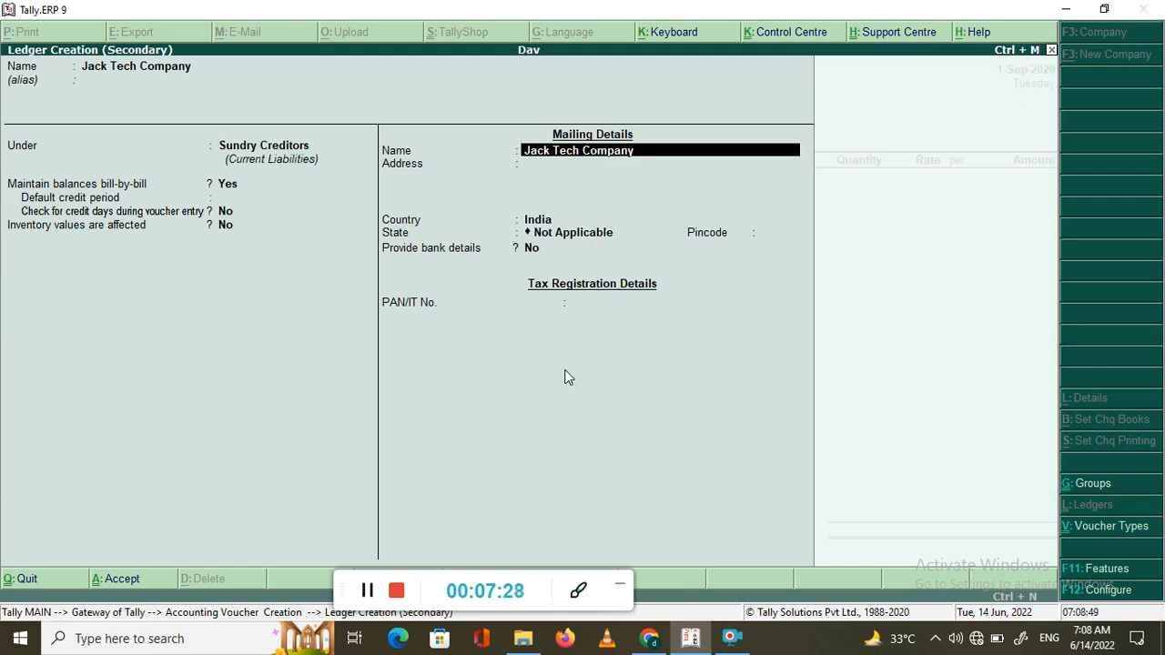
Fill in the ledger's mailing address and pincode, with India as the country and Uttar Pradesh as the state
key(Return)
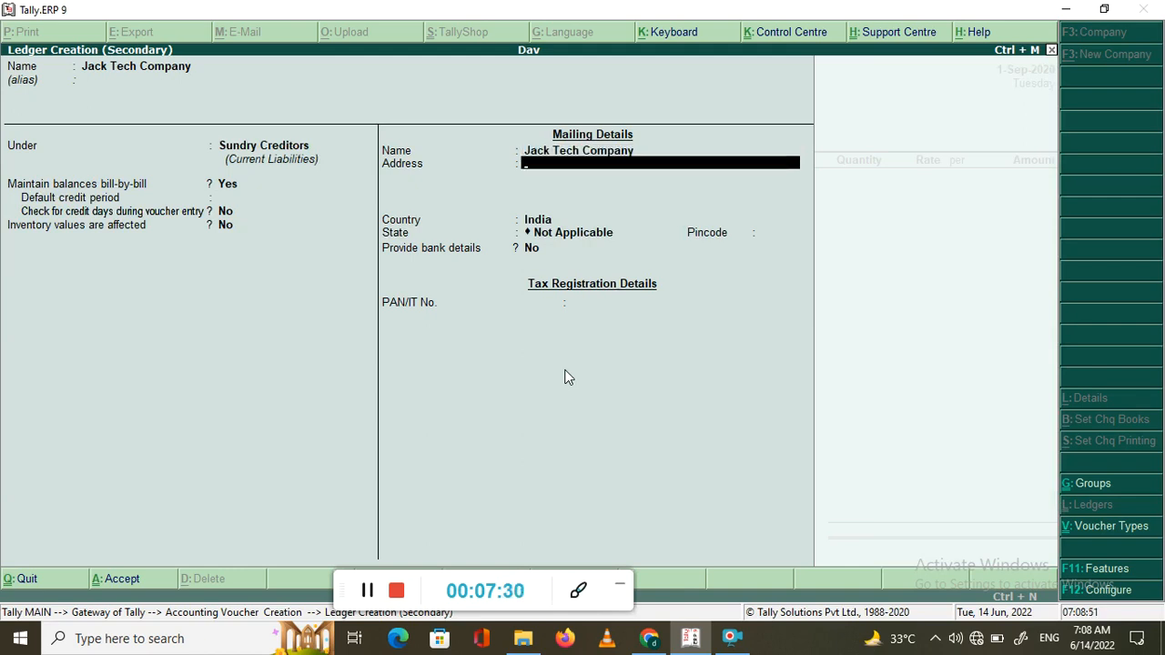
text(Dhampur)
key(Return)
key(Return)
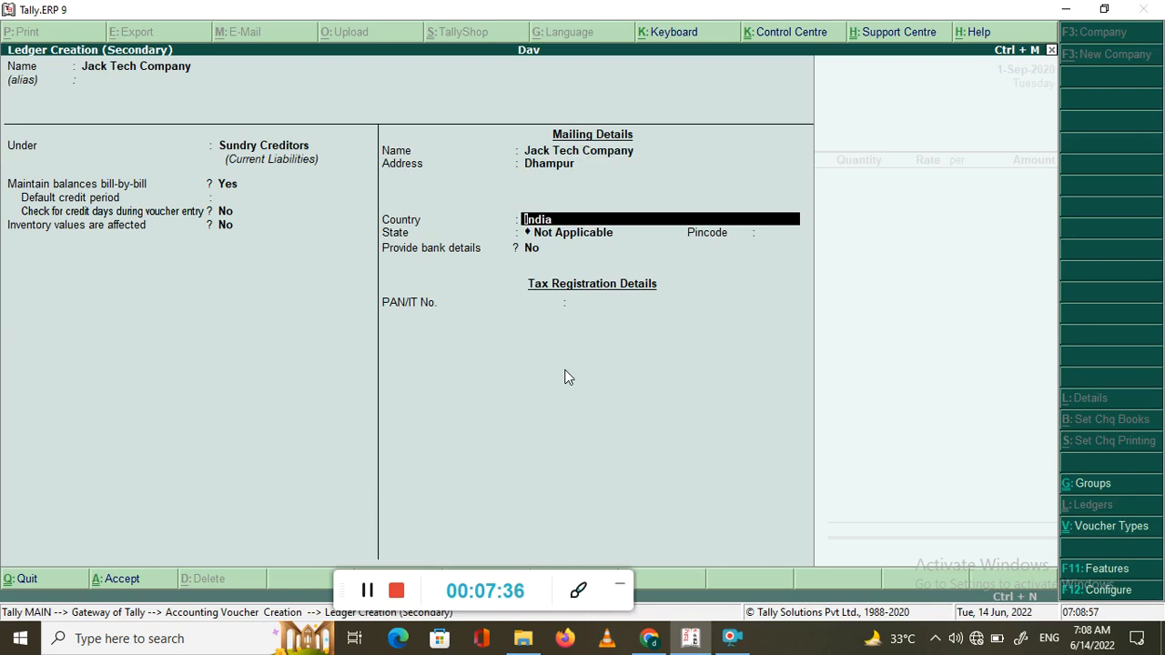
key(Return)
text(u)
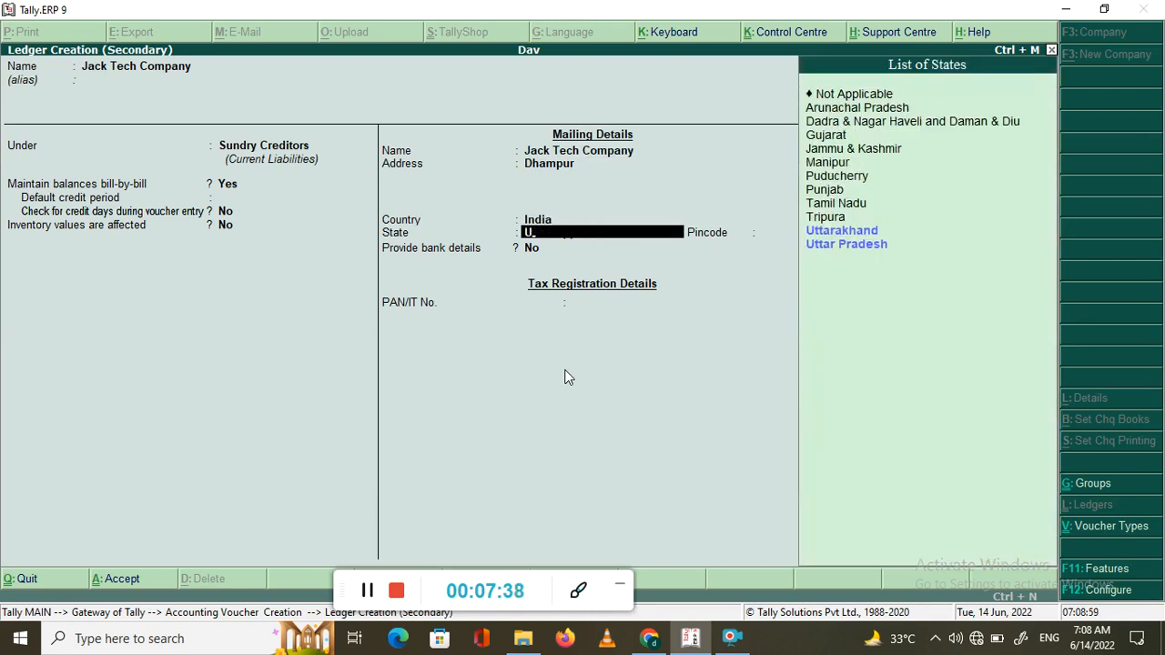
key(Down)
key(Down)
key(Return)
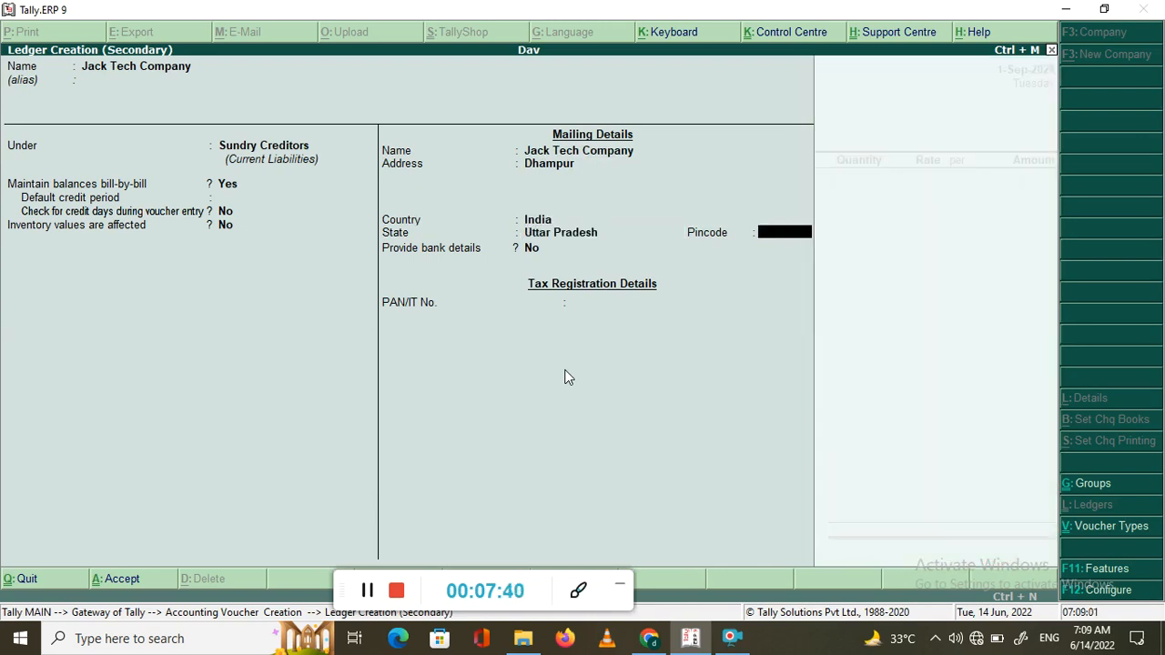
text(246761)
key(Return)
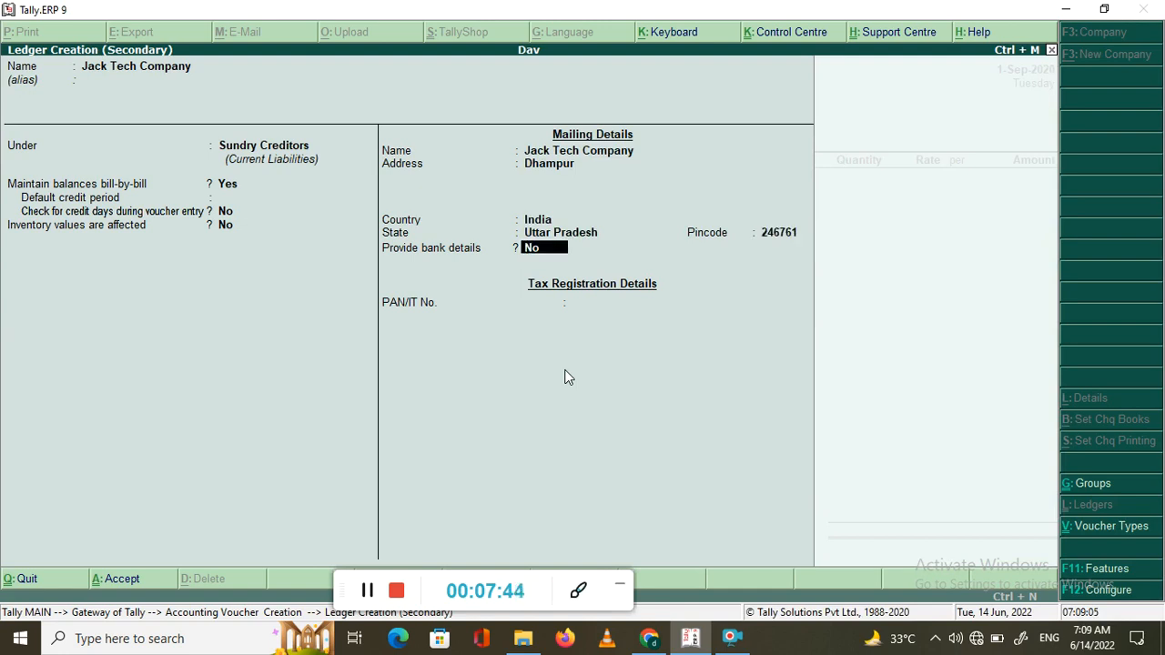
text(y)
key(Return)
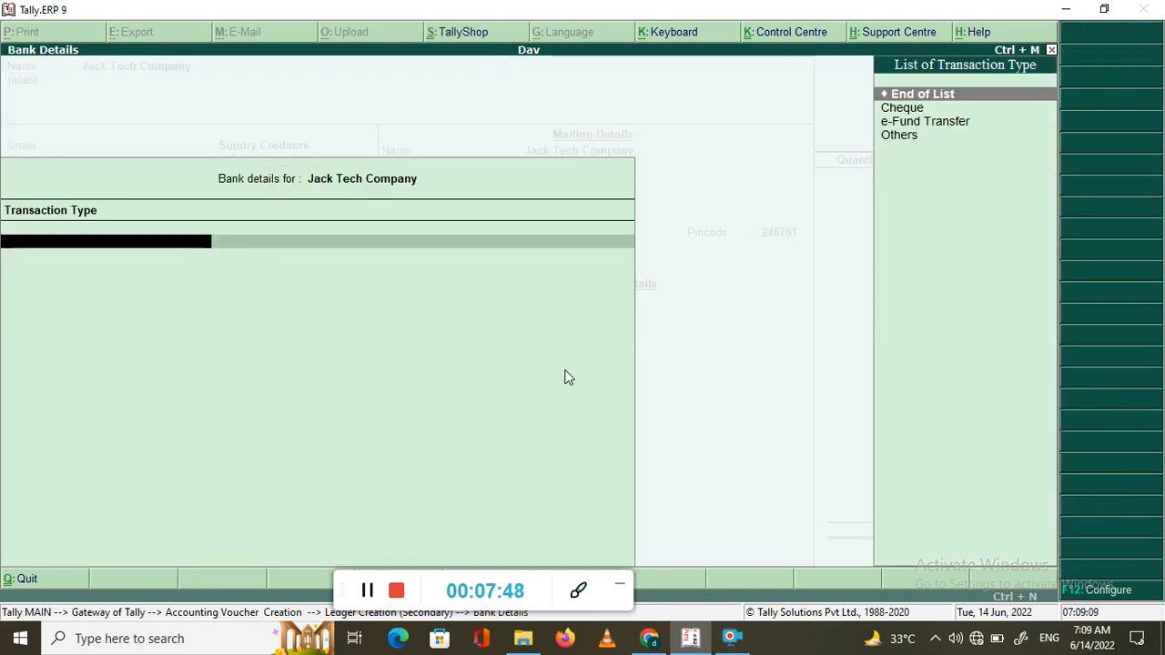
key(Return)
key(Return)
key(Escape)
Decline bank details, leave the PAN/IT number blank and save the party ledger
key(n)
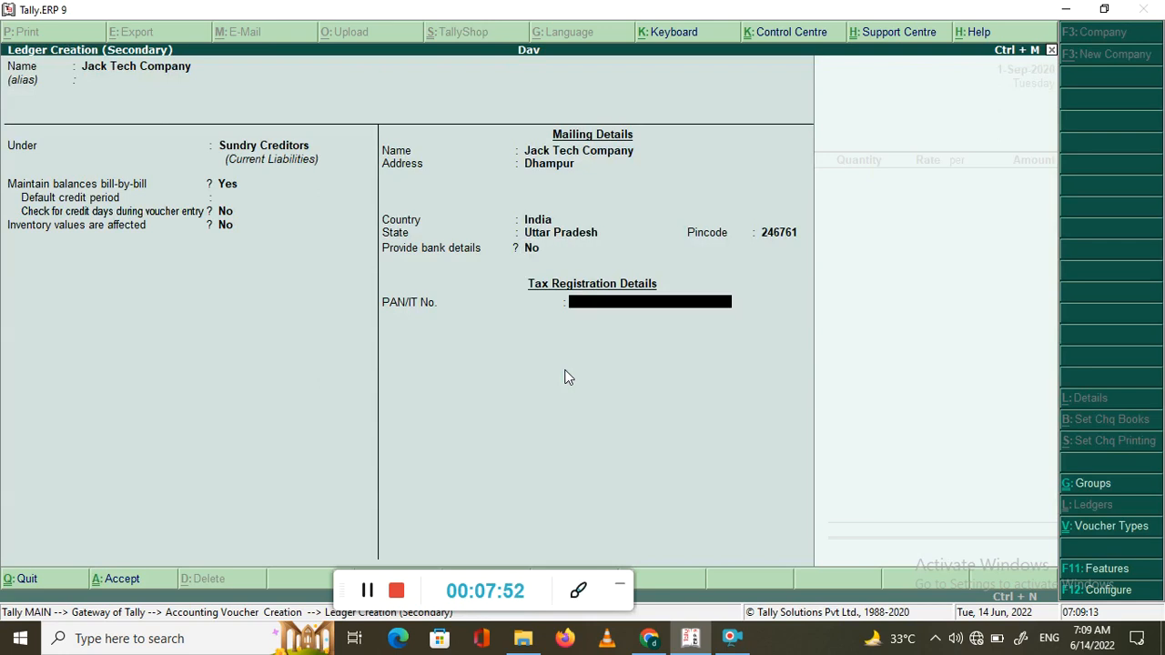
key(Return)
key(Return)
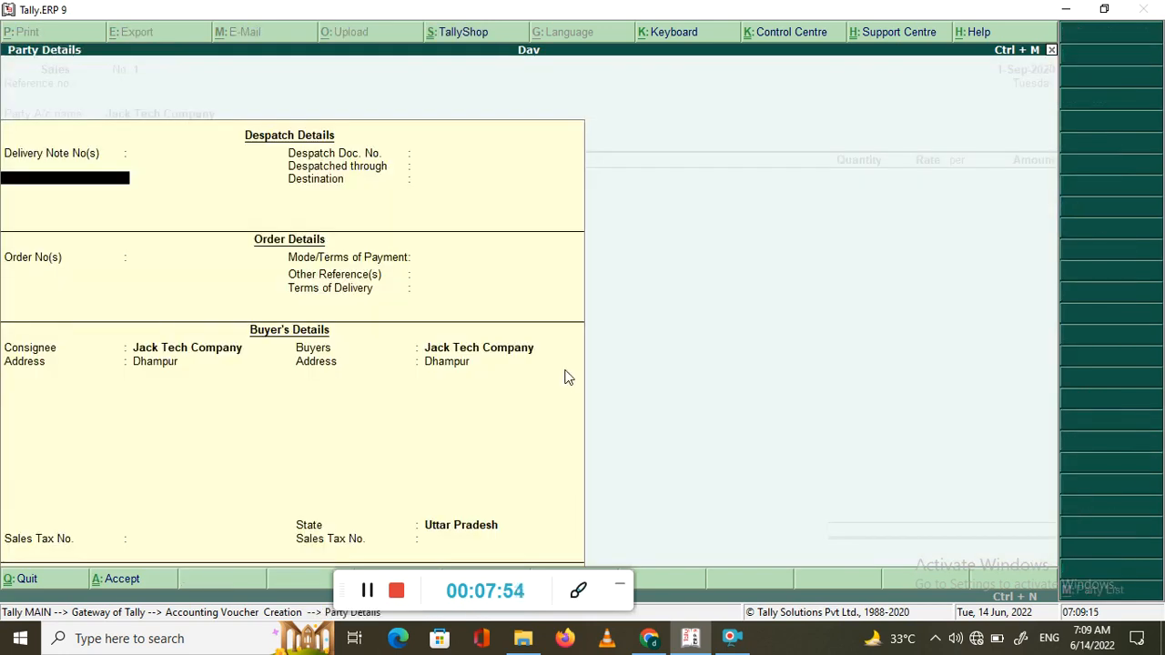
Review the despatch and order fields in the sales voucher's party details
key(Return)
key(Return)
key(Return)
key(Return)
key(Return)
key(Return)
key(Return)
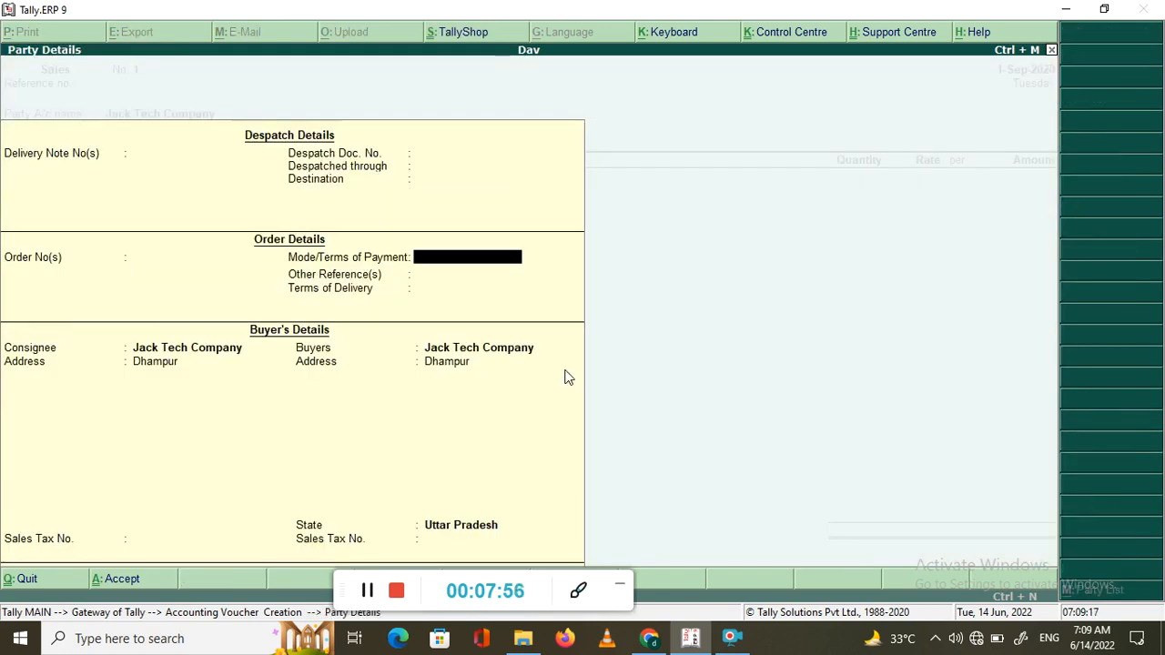
key(BackSpace)
key(BackSpace)
key(BackSpace)
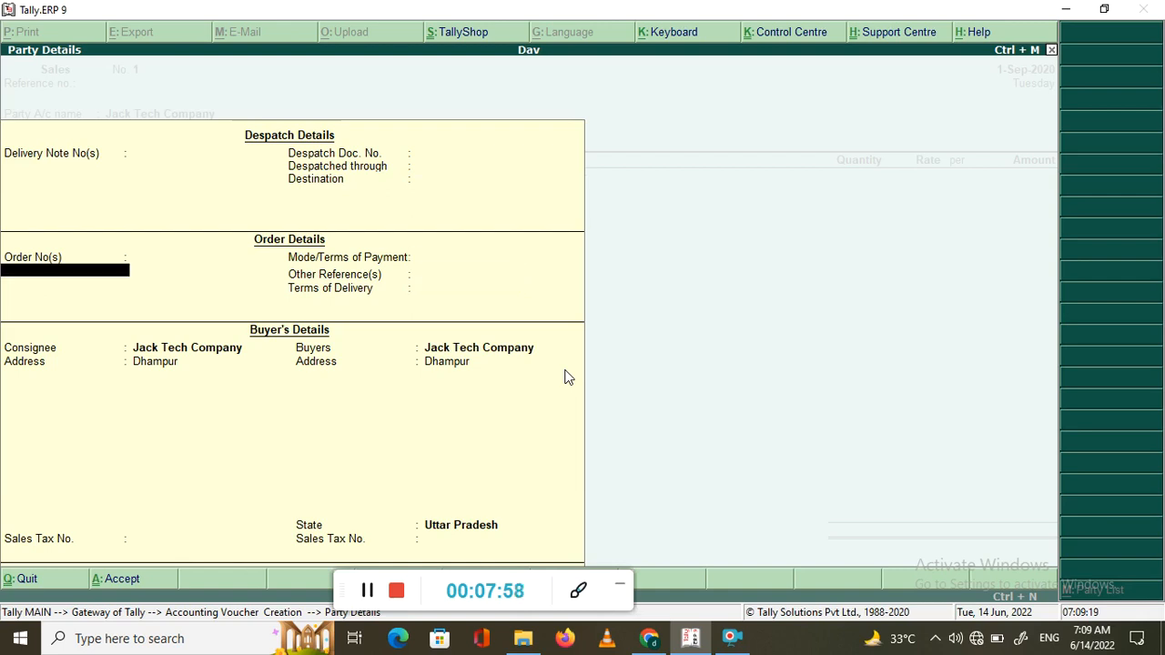
key(BackSpace)
key(BackSpace)
key(BackSpace)
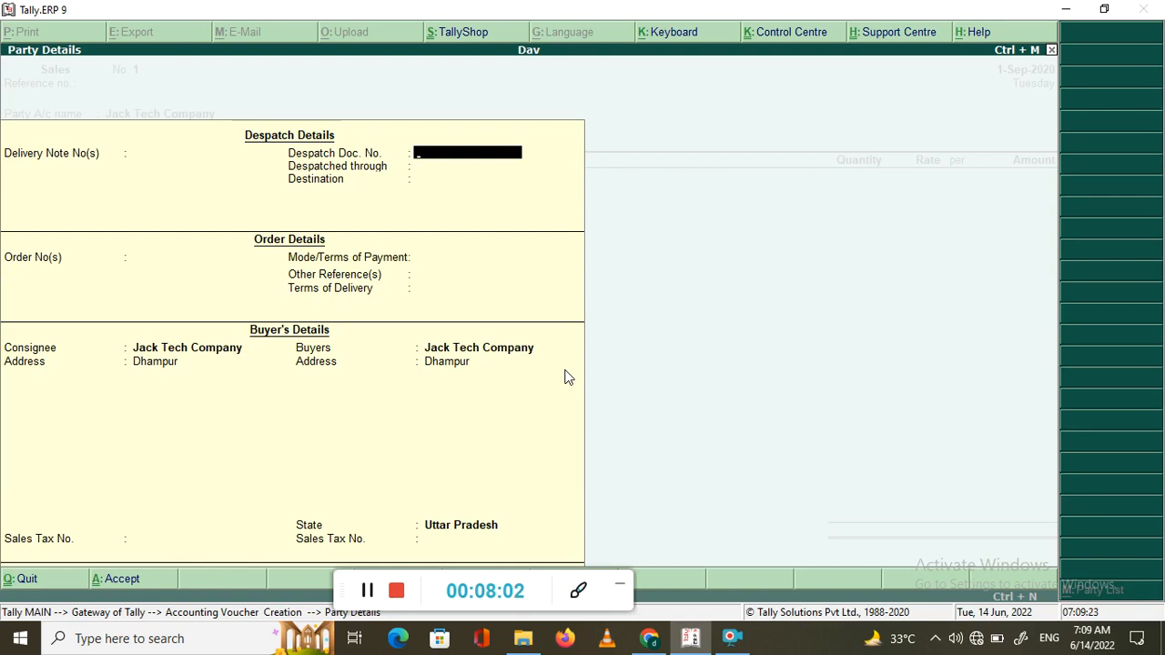
Leave all despatch and order details blank in the sales voucher's party details
key(Return)
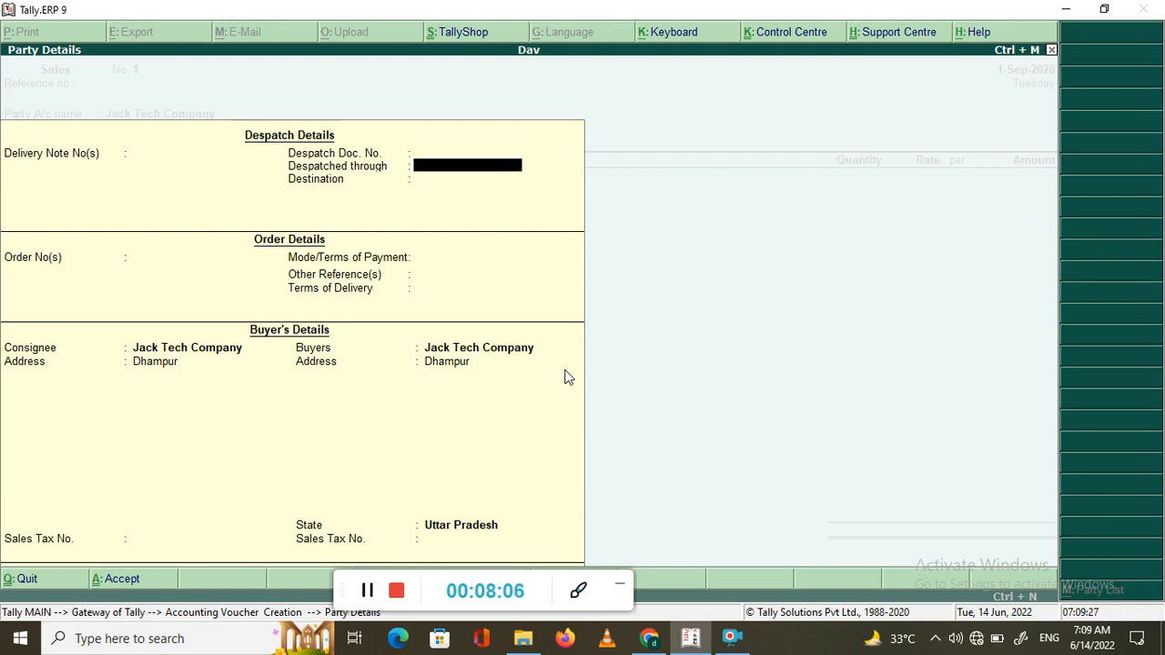
key(Return)
key(Return)
key(Return)
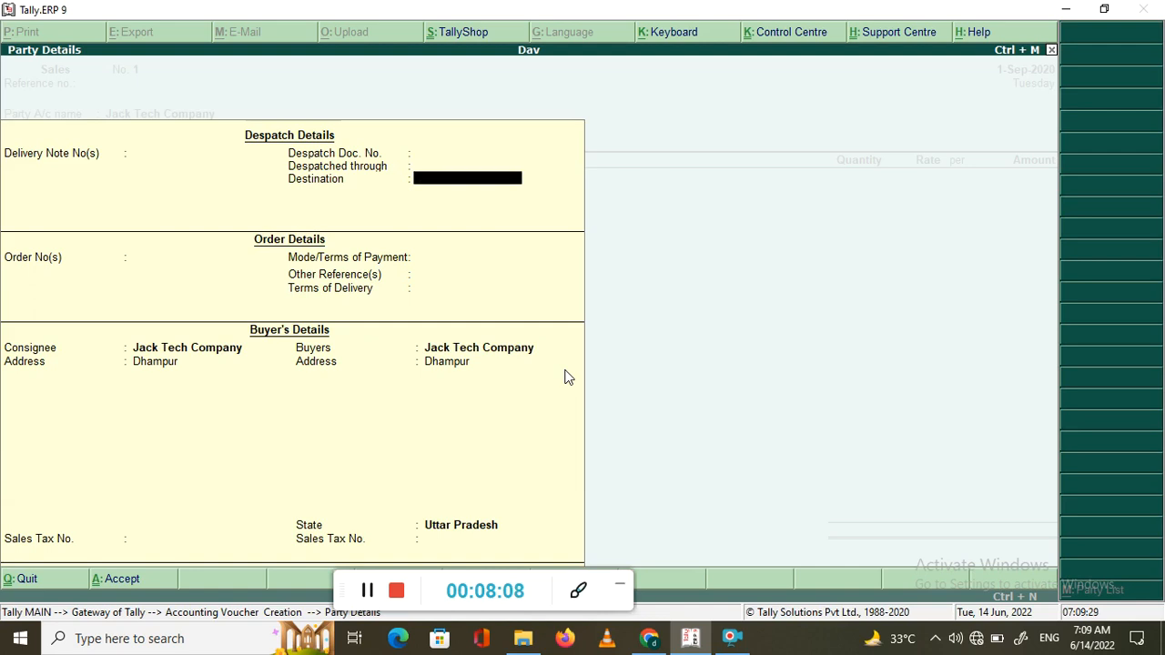
key(Return)
key(Return)
key(Return)
key(Return)
key(Return)
key(Return)
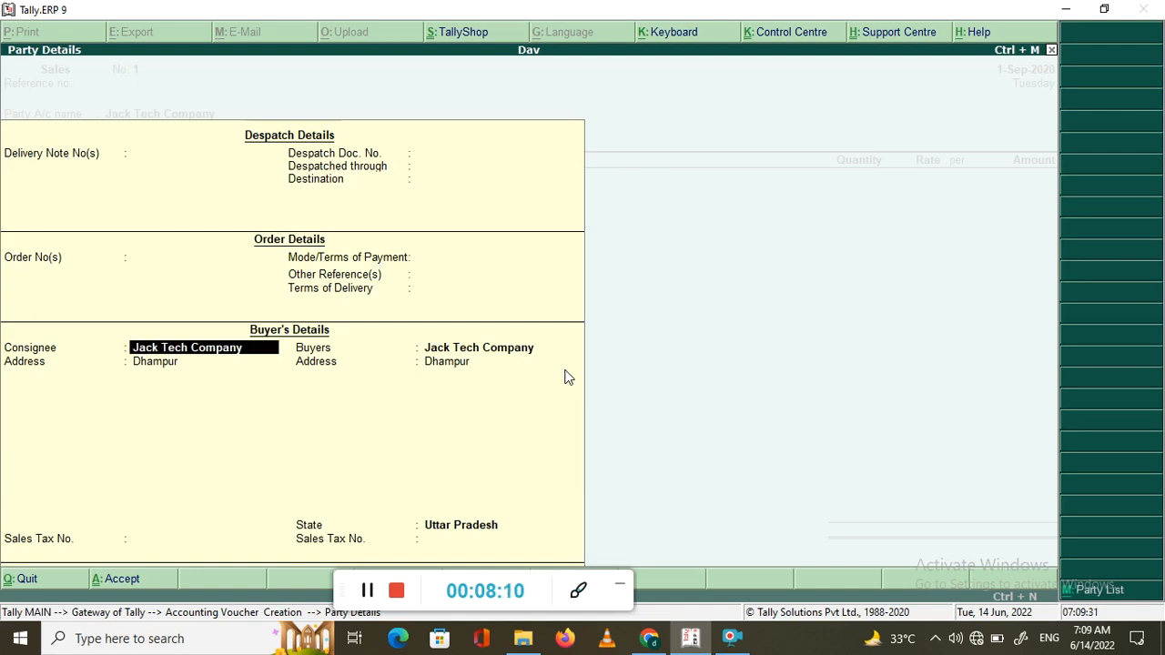
Keep Jack Tech Company as consignee and buyer with Uttar Pradesh as the state, leave the sales tax numbers blank, and accept the party details
key(Return)
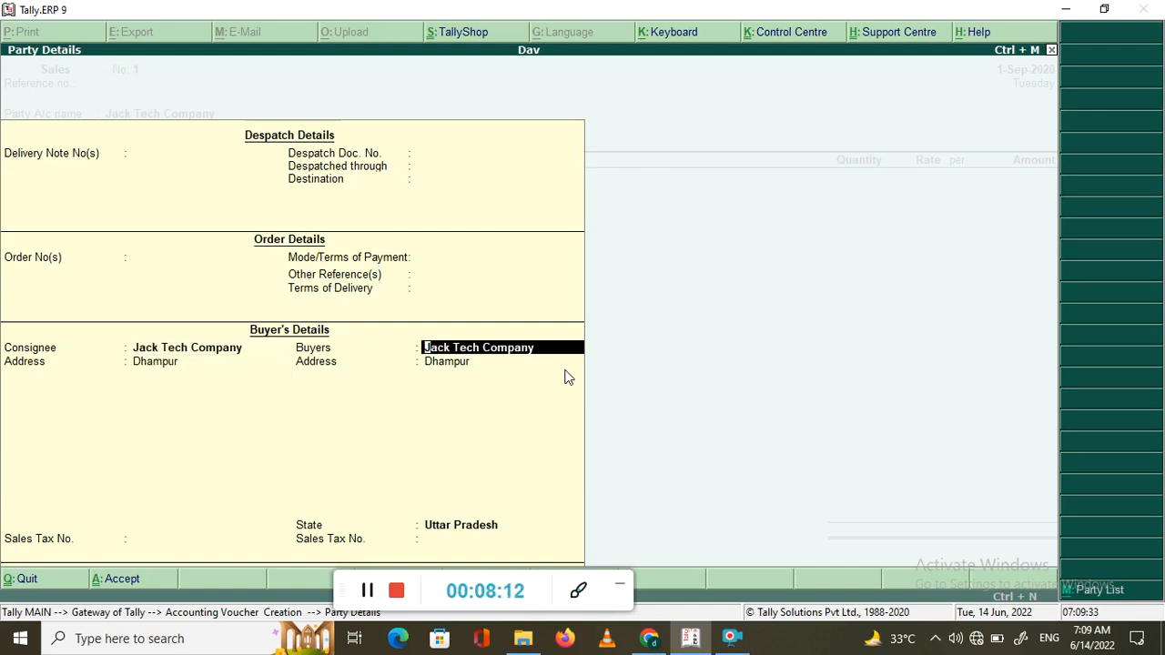
key(BackSpace)
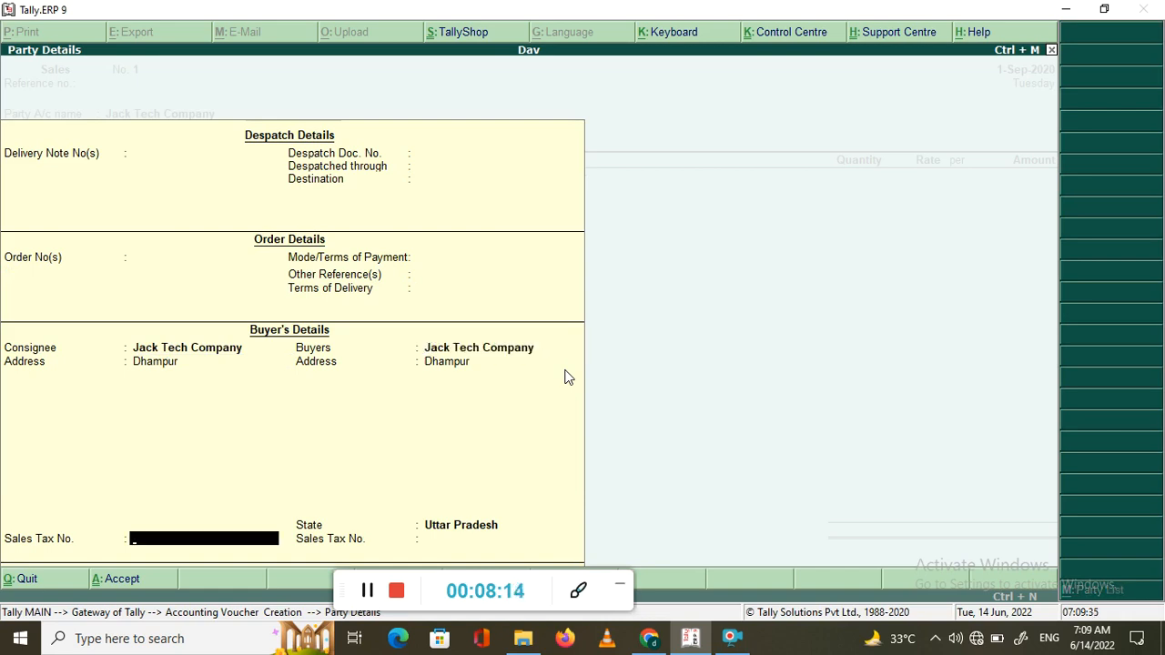
key(Return)
key(Return)
key(Return)
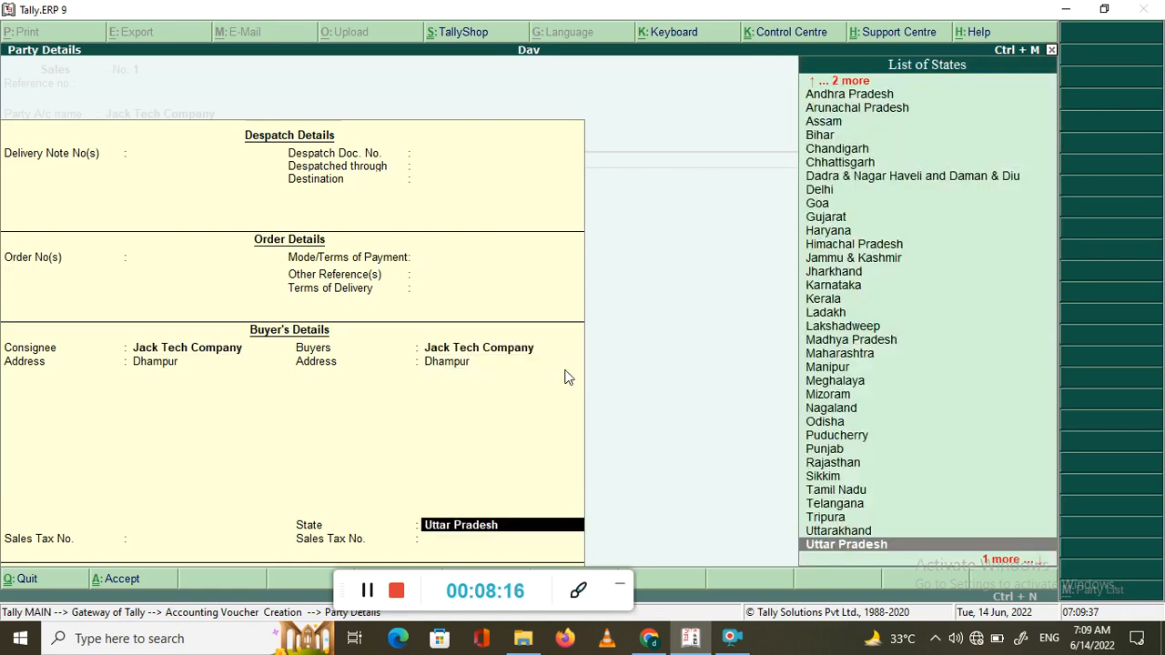
key(Return)
key(Return)
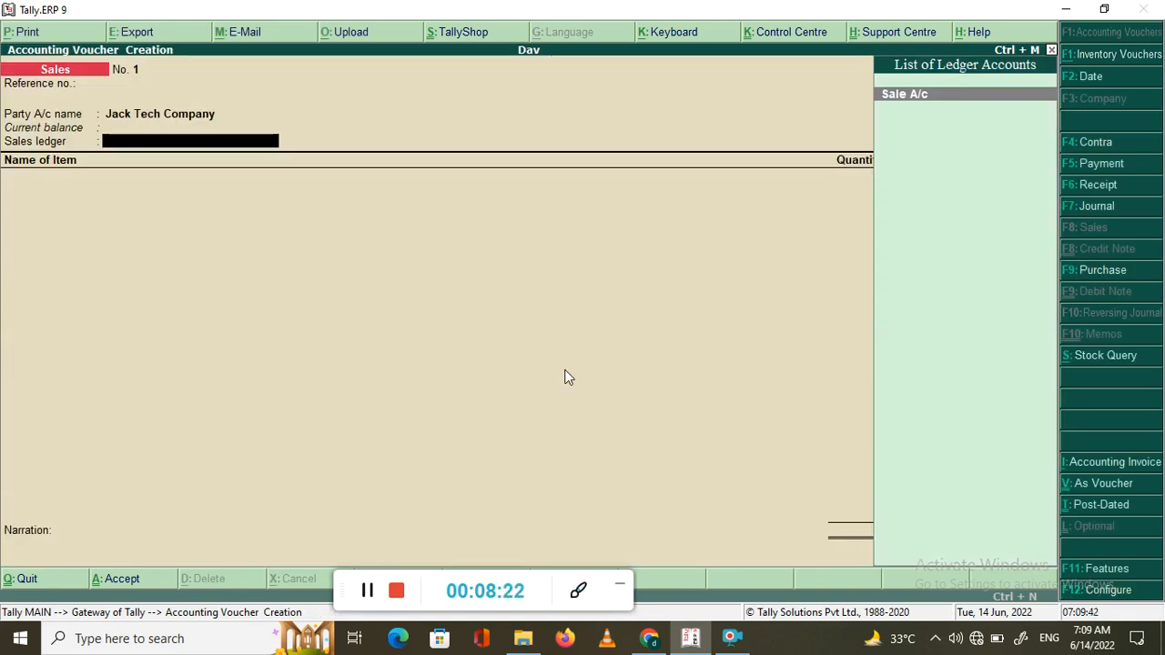
Create a new ledger named Sales under Sales Accounts for the sales ledger field, with inventory values affected
key(alt+c)
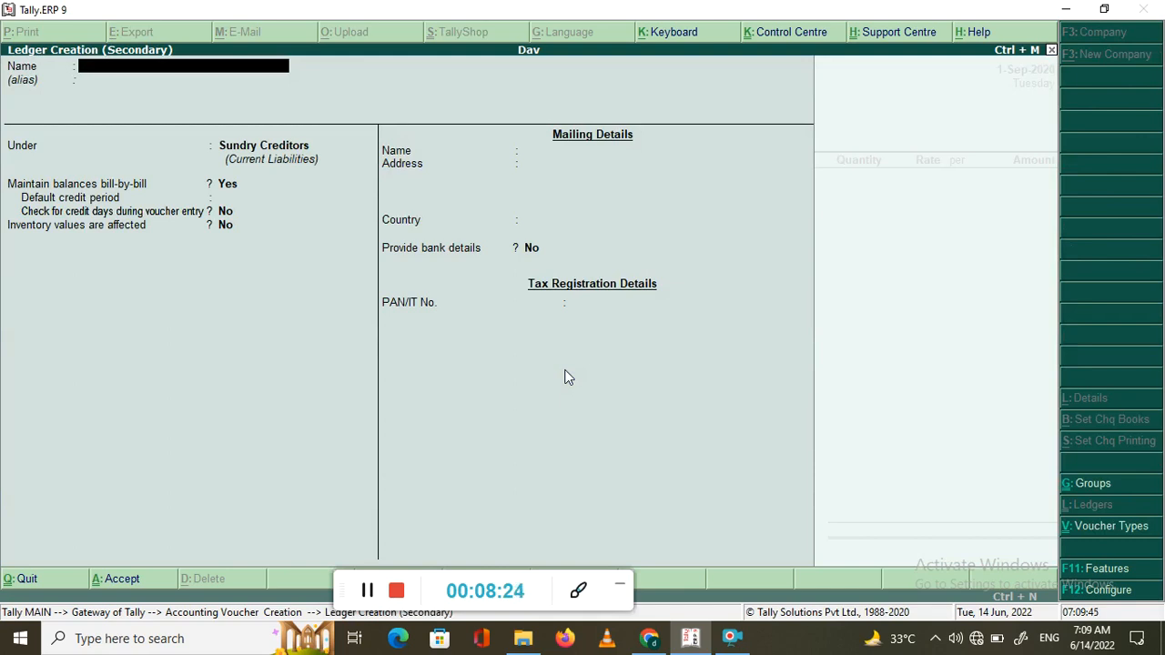
text(Sales)
key(Return)
key(Return)
text(S)
key(Down)
key(Down)
key(Up)
key(Up)
key(Return)
key(Return)
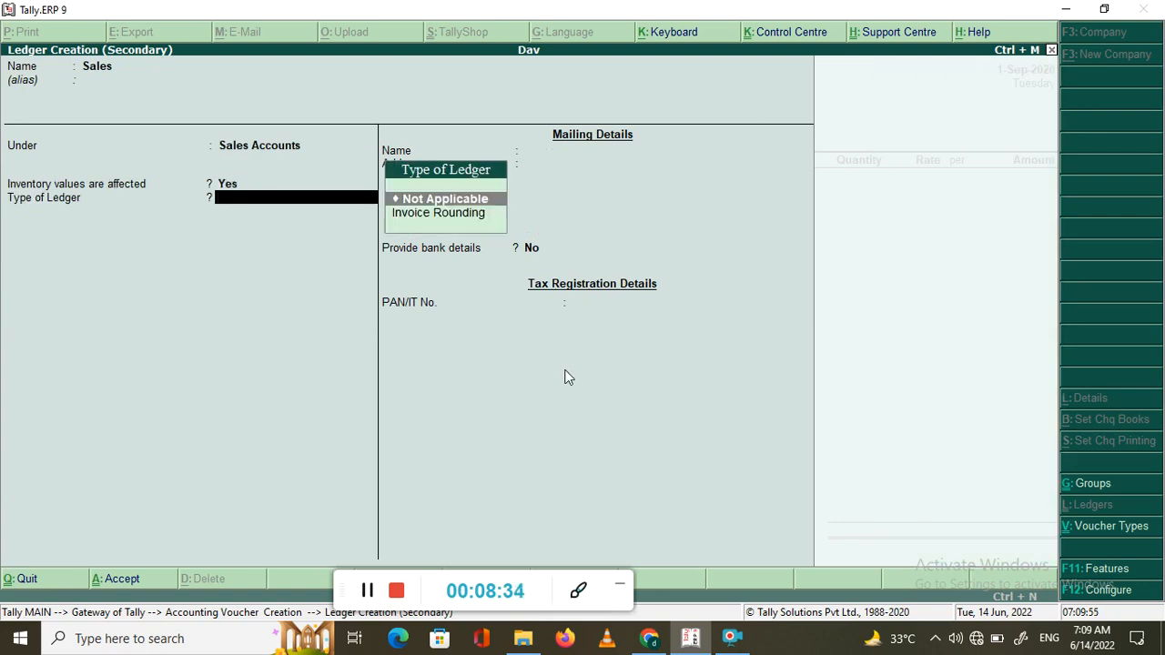
Set the Sales ledger's type to Not Applicable and save the ledger
key(Down)
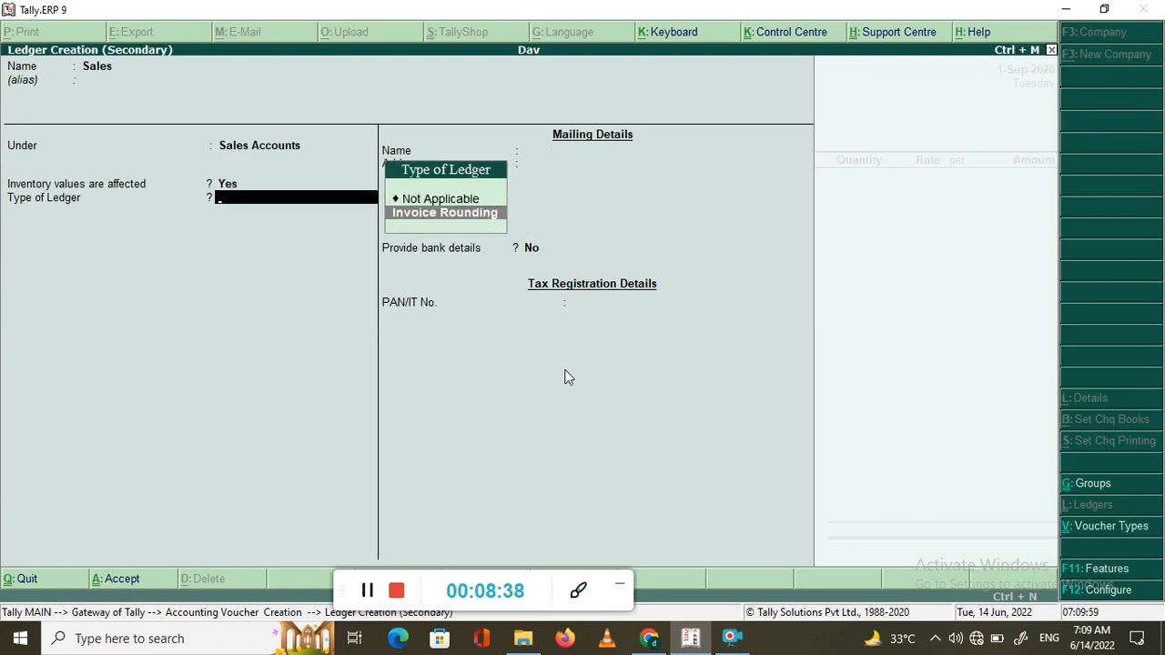
key(Up)
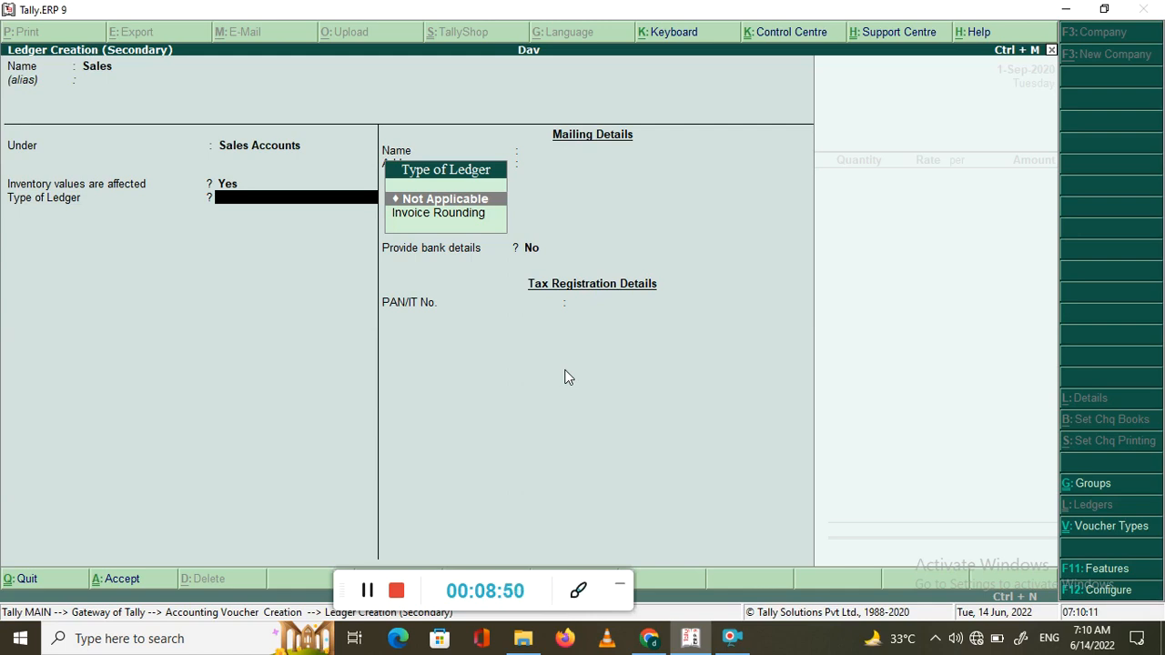
key(Return)
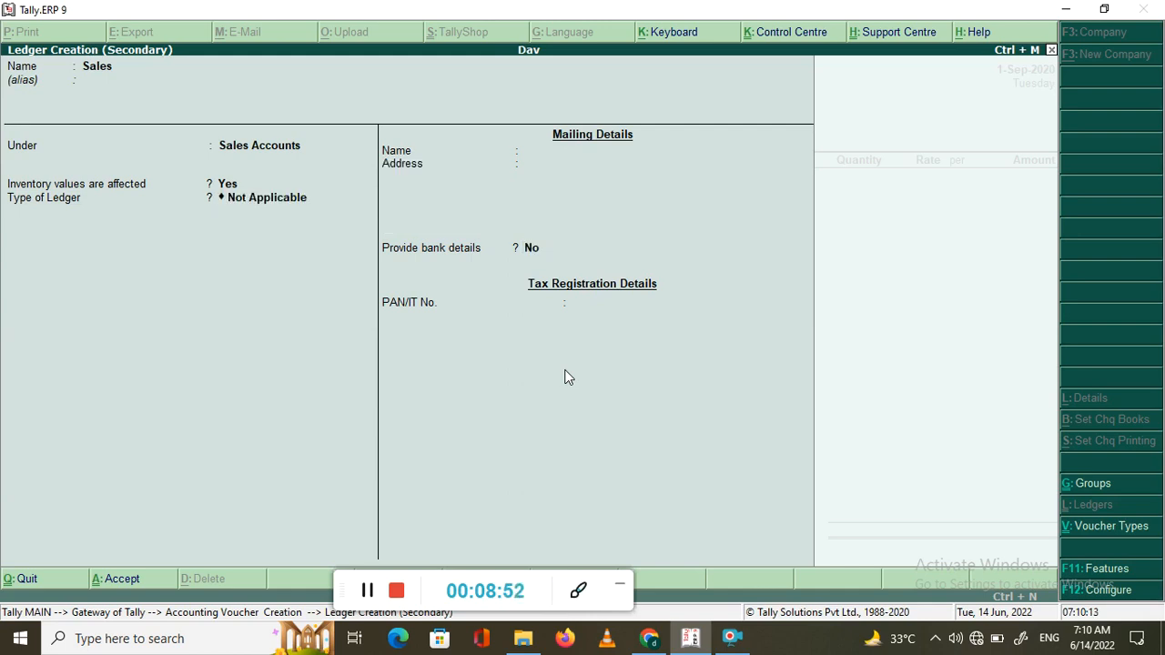
key(Return)
key(Return)
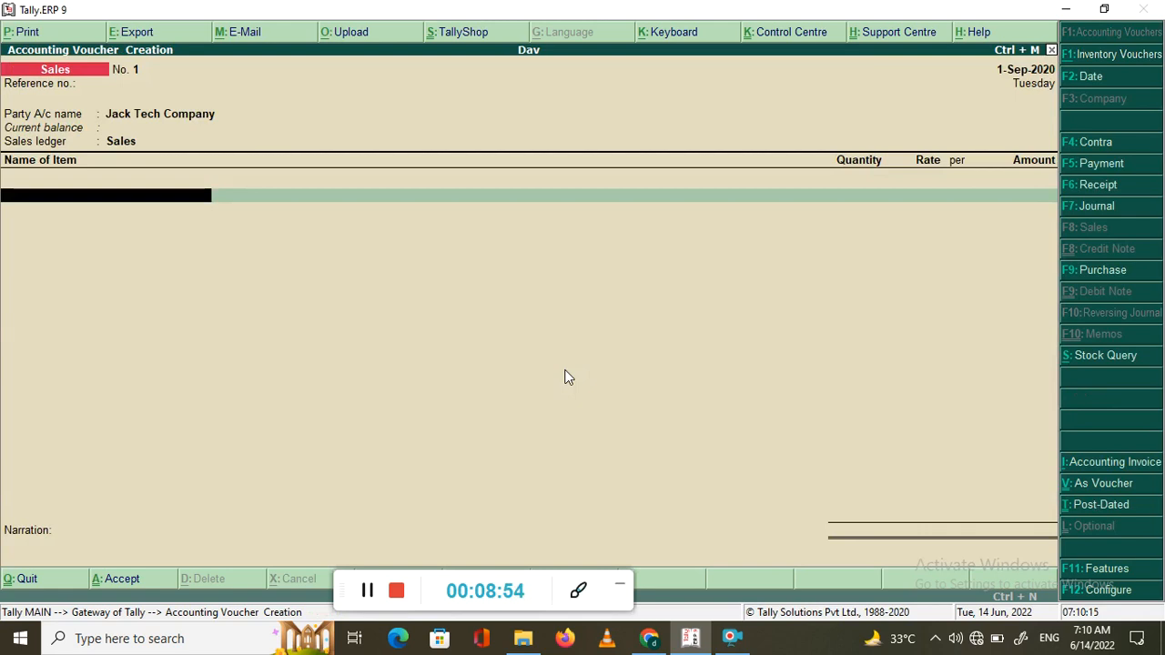
Add Fabio Iorn Havells as the voucher's first item without a description and set its quantity to 15 pc
key(Down)
key(Down)
key(Down)
key(Down)
key(Down)
key(Down)
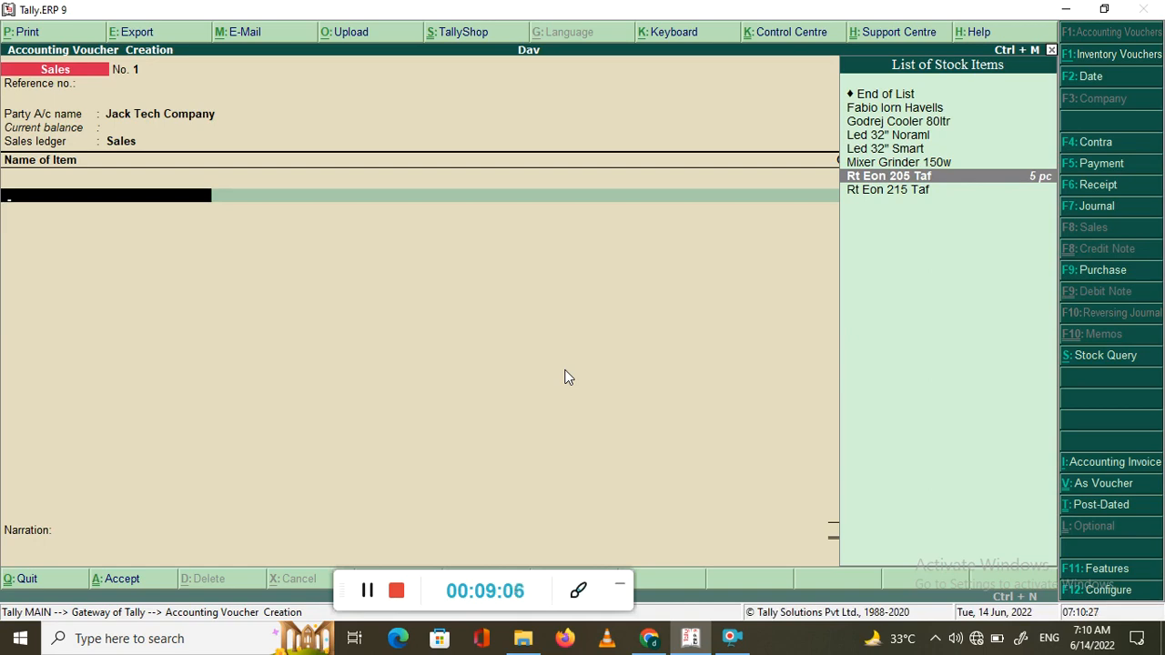
key(Up)
key(Up)
key(Up)
key(Up)
key(Up)
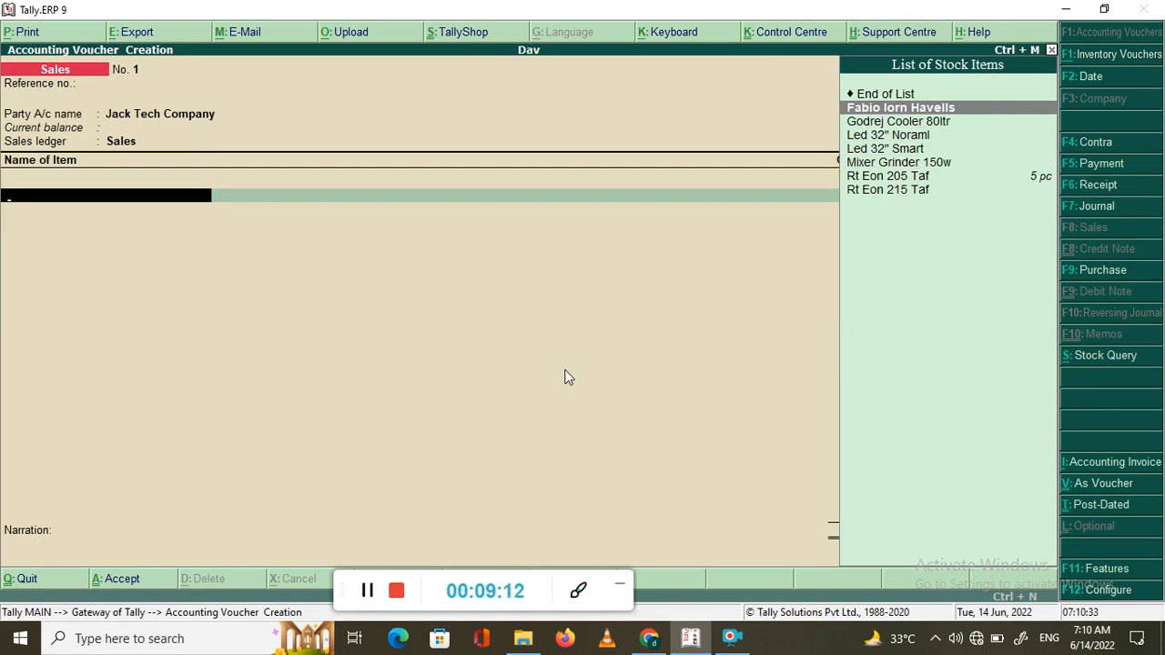
key(Return)
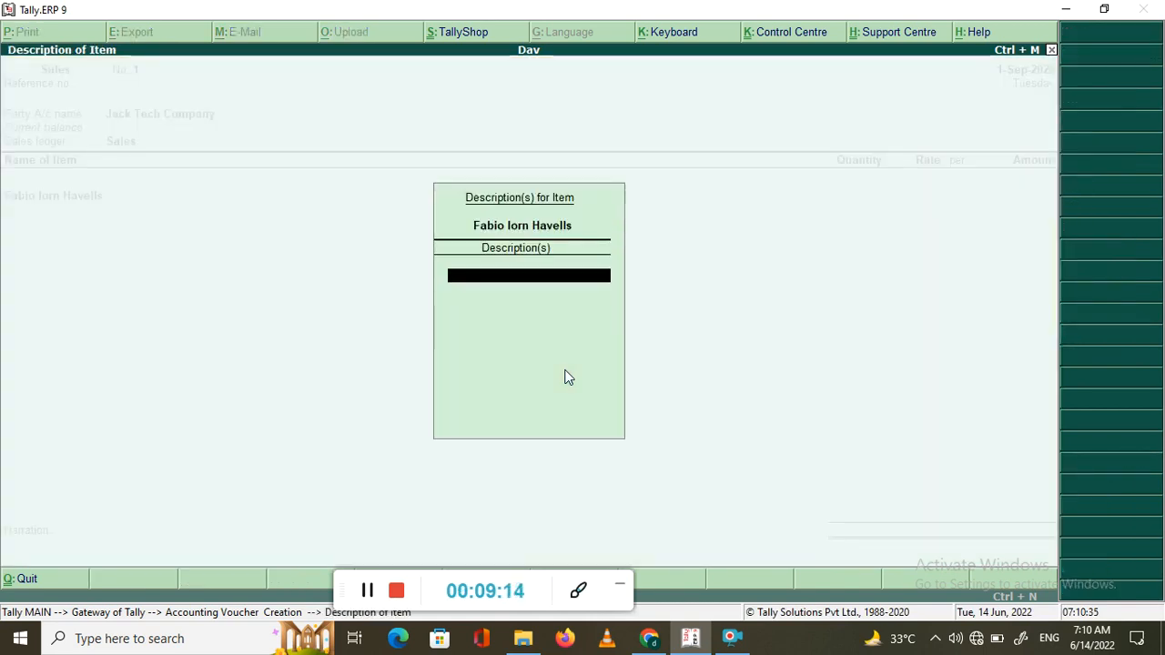
key(Return)
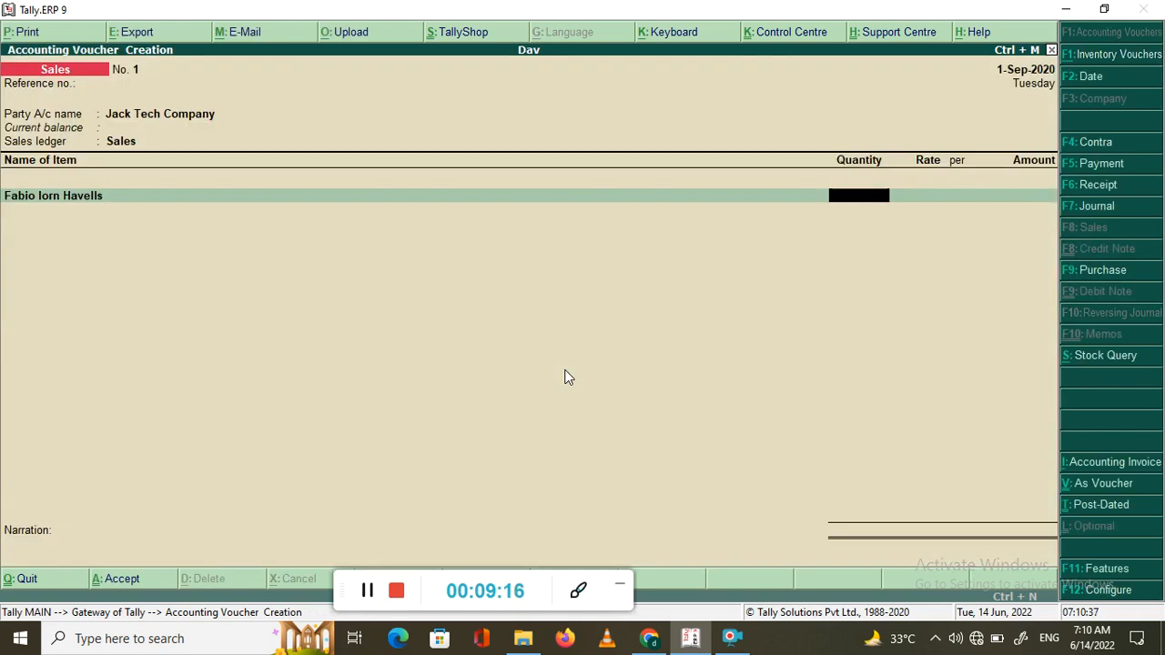
text(15)
key(Return)
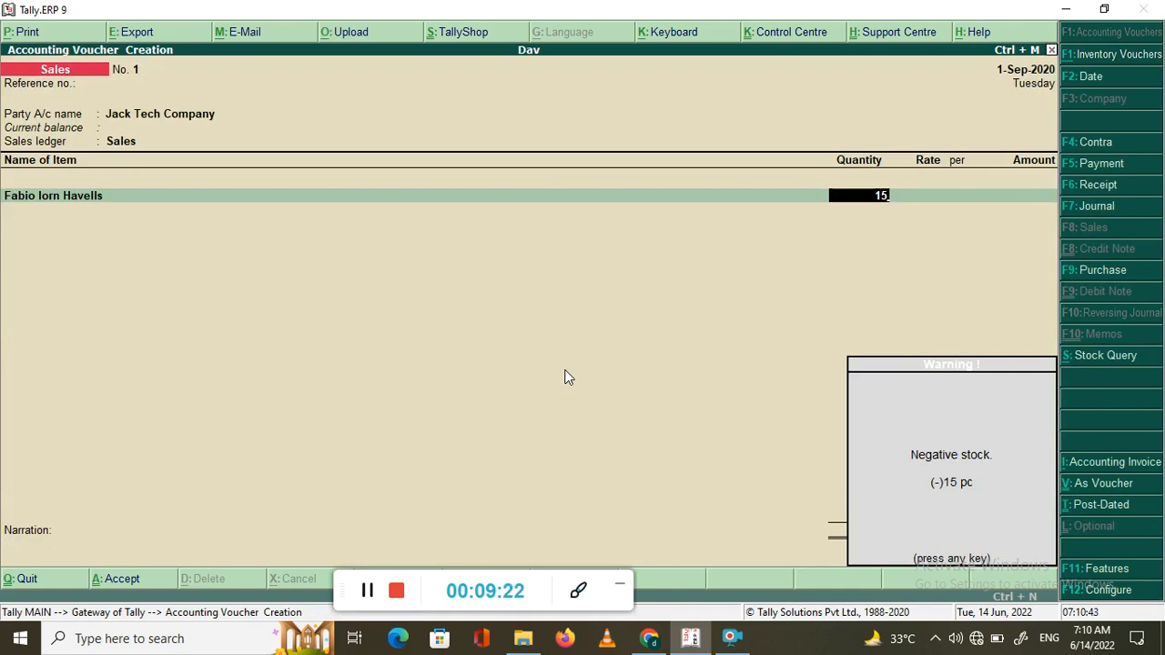
key(Return)
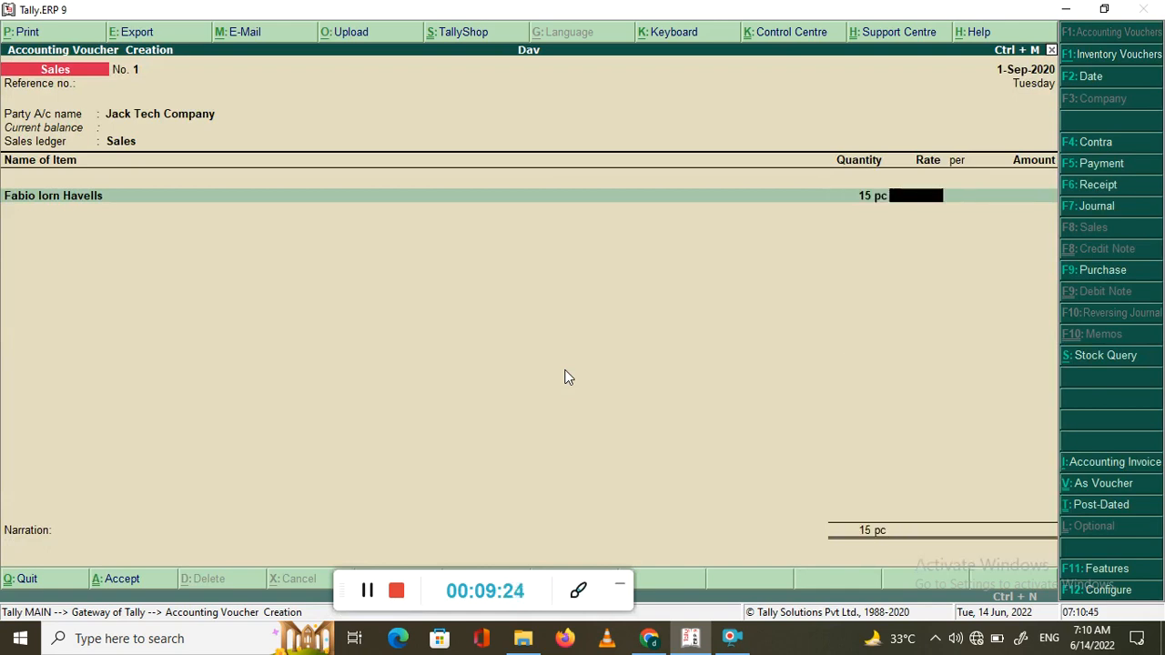
Switch the entry to a purchase voucher and enter supplier invoice number 215 dated 1-Sep-2020
key(F9)
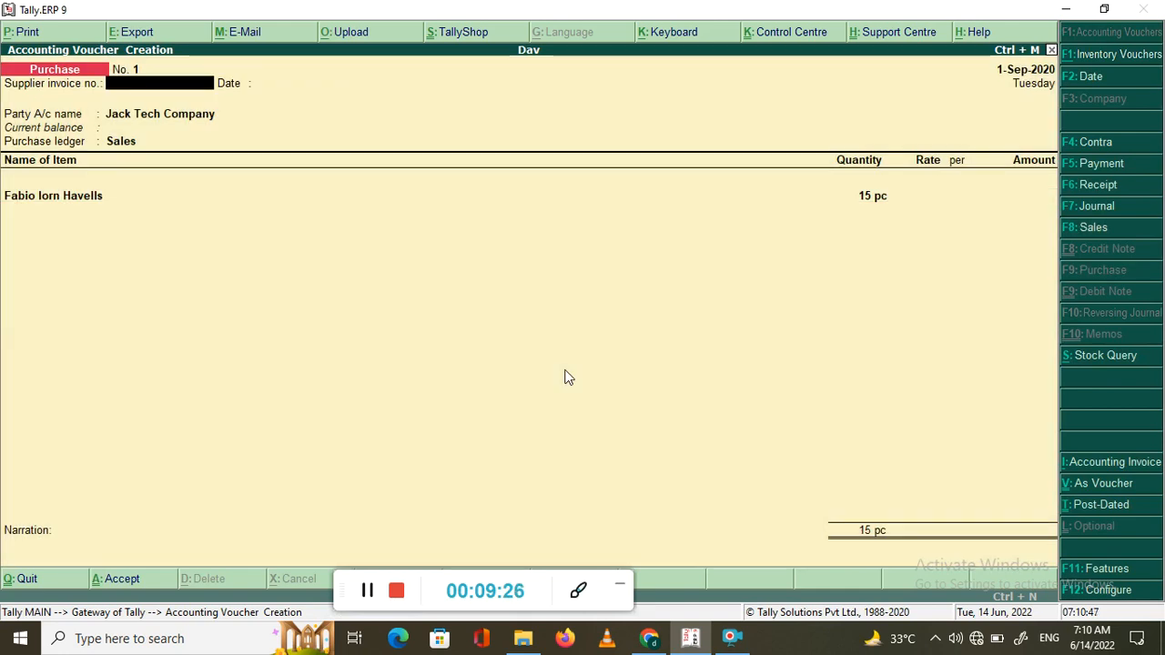
key(Return)
key(Return)
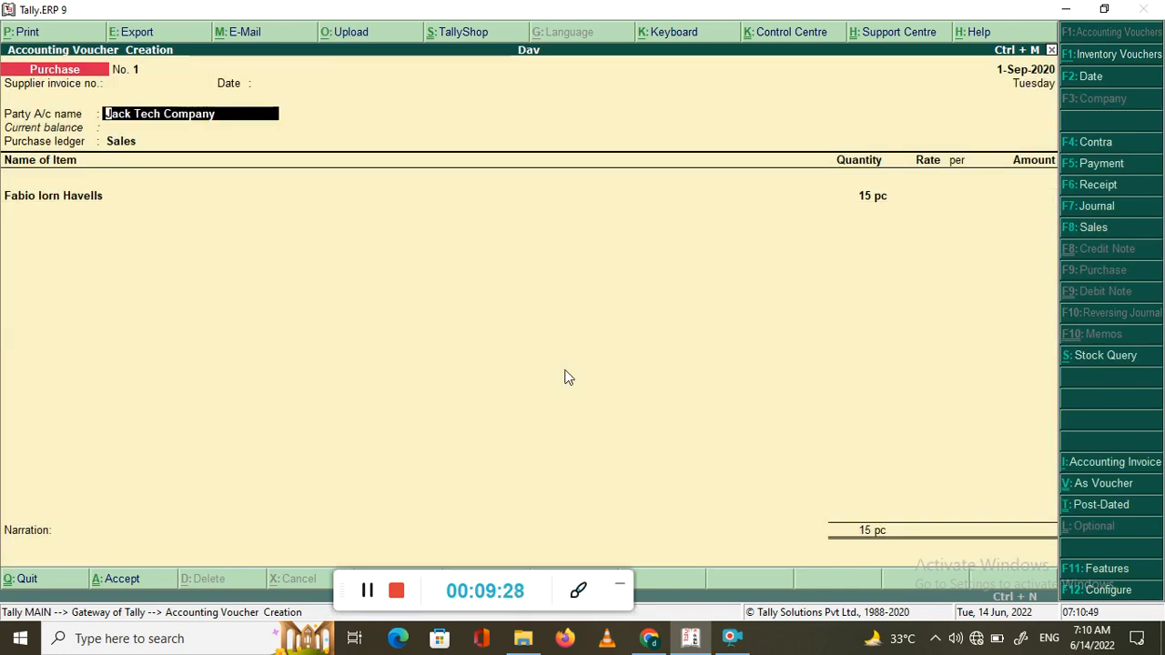
key(BackSpace)
key(BackSpace)
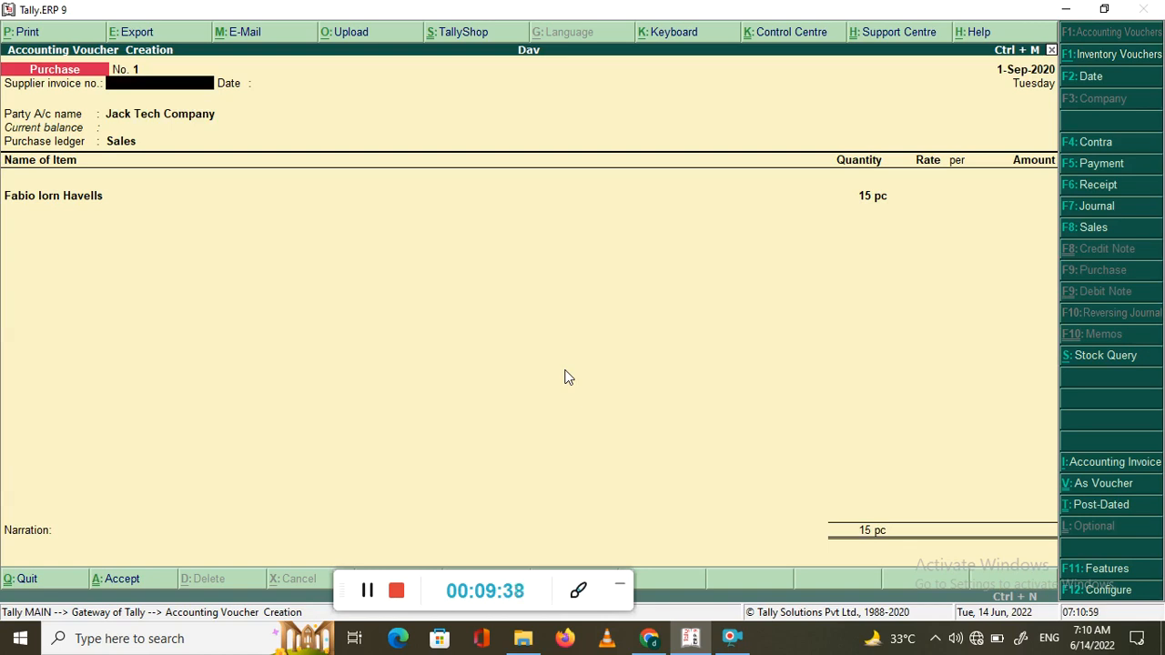
text(215)
key(Return)
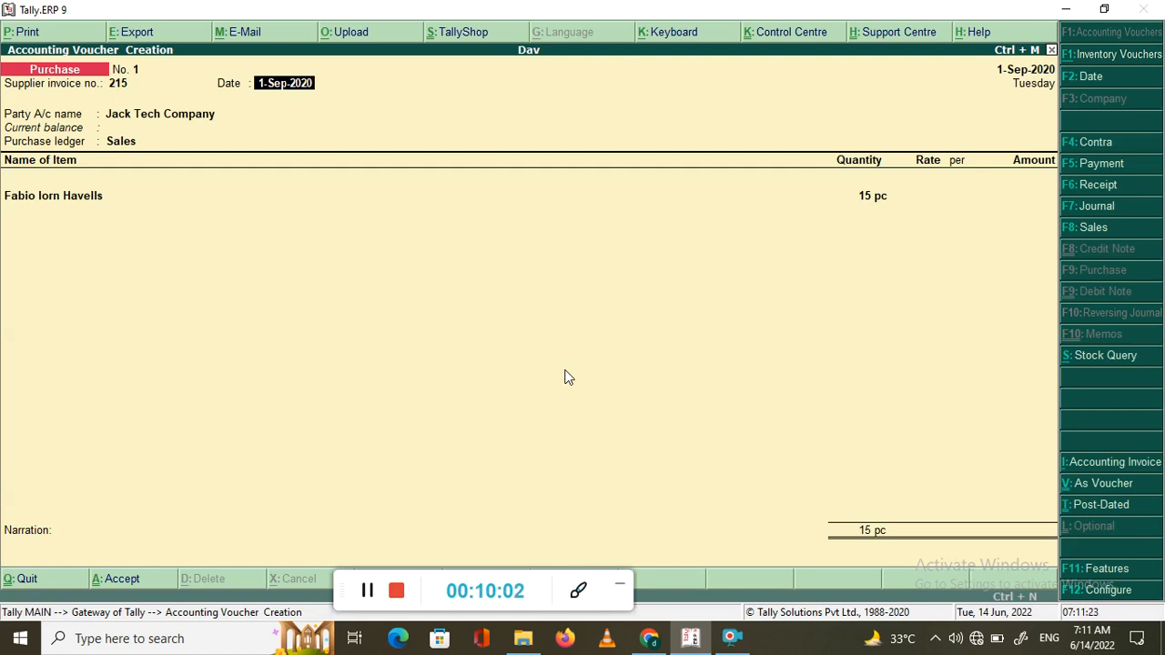
key(BackSpace)
text(1)
key(Return)
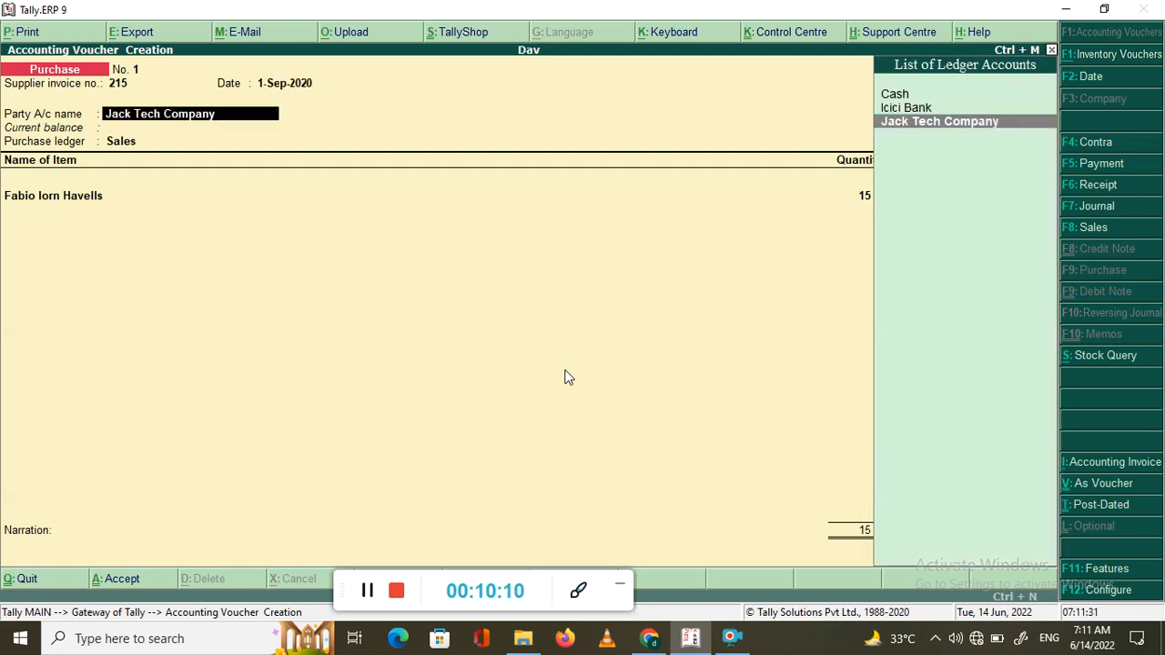
Keep Jack Tech Company as the purchase voucher's party and accept its party details without changes
key(Return)
key(Return)
key(Return)
key(Return)
key(Return)
key(Return)
key(Return)
key(Return)
key(Return)
key(Return)
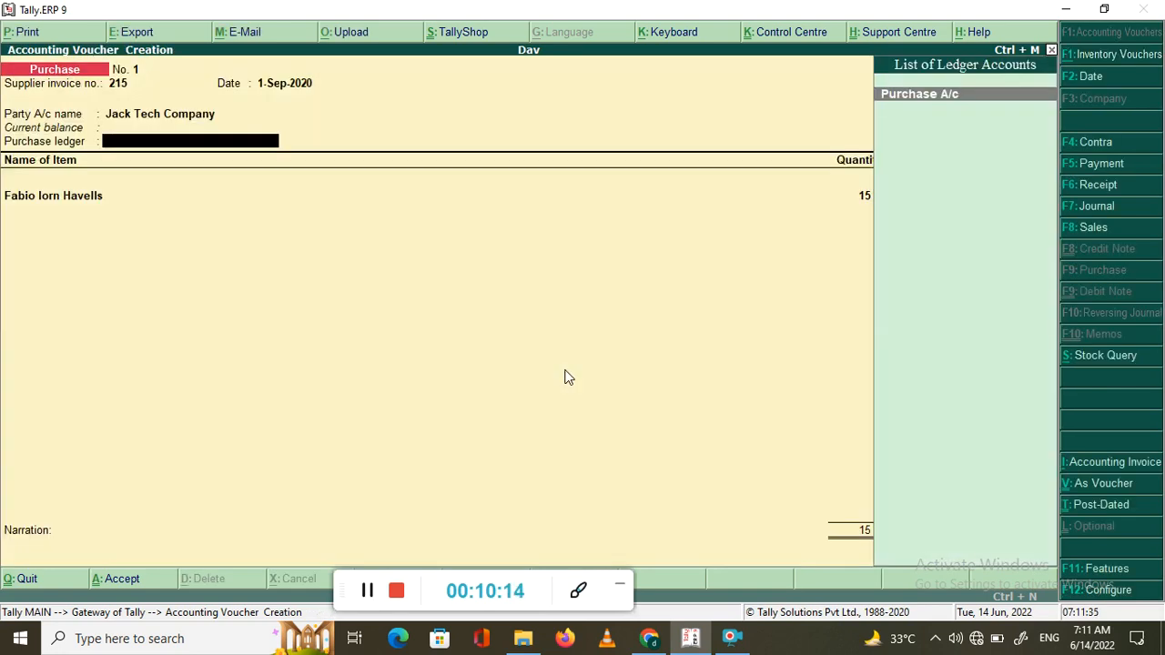
Set the voucher's purchase ledger to Purchase A/c
key(alt+c)
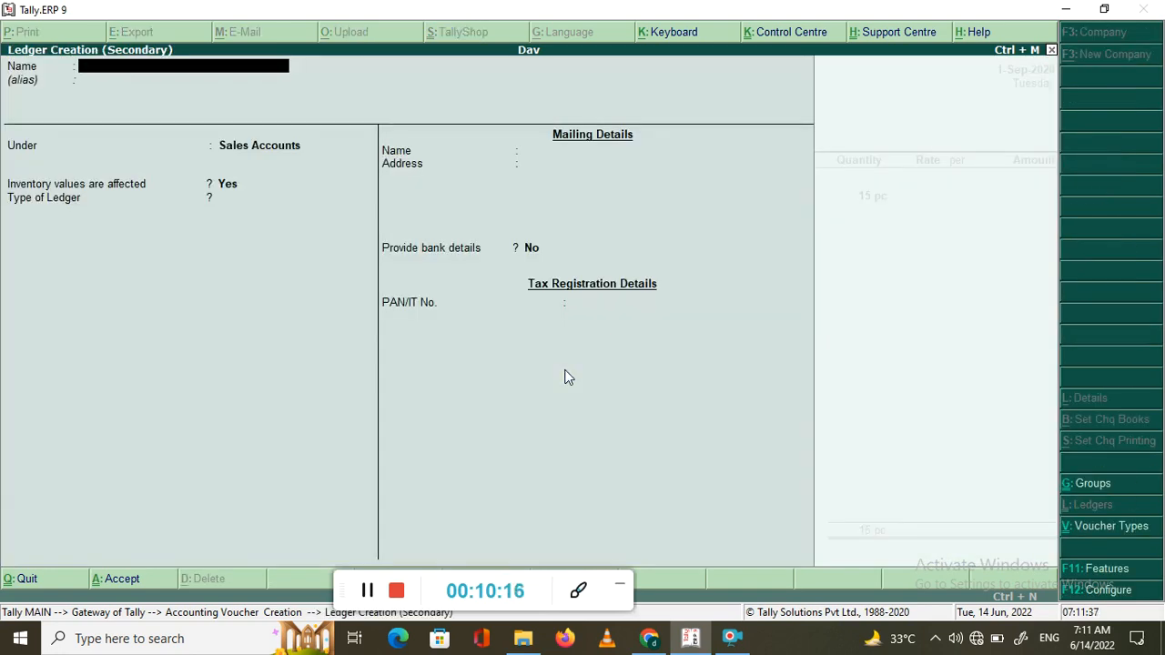
key(ctrl+a)
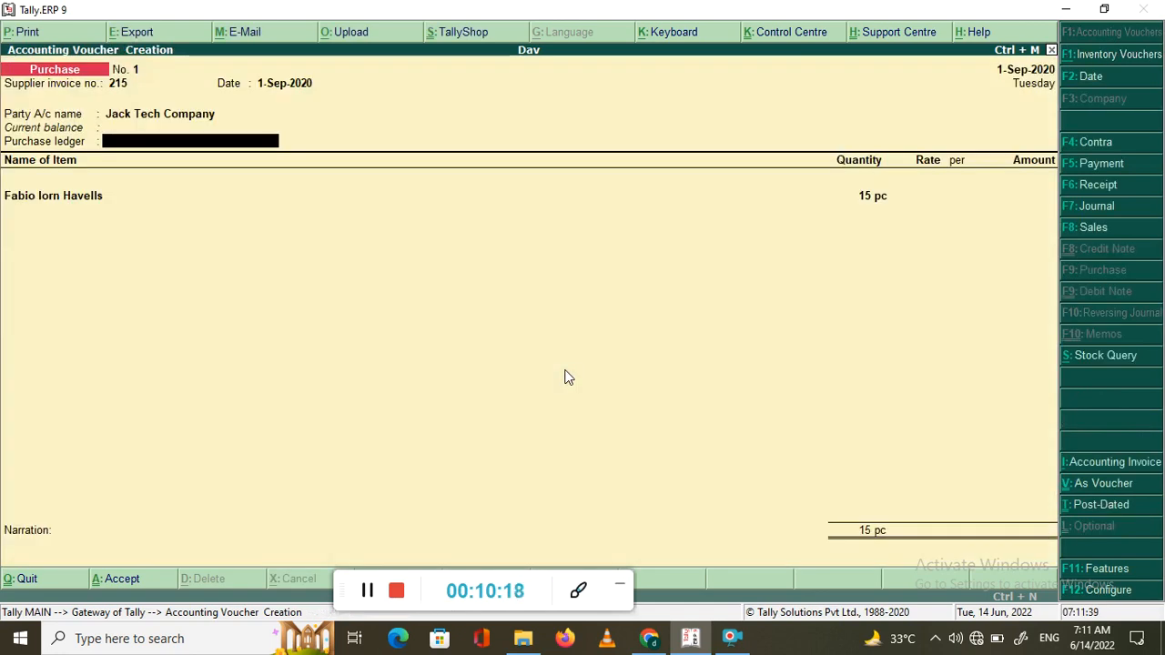
key(Return)
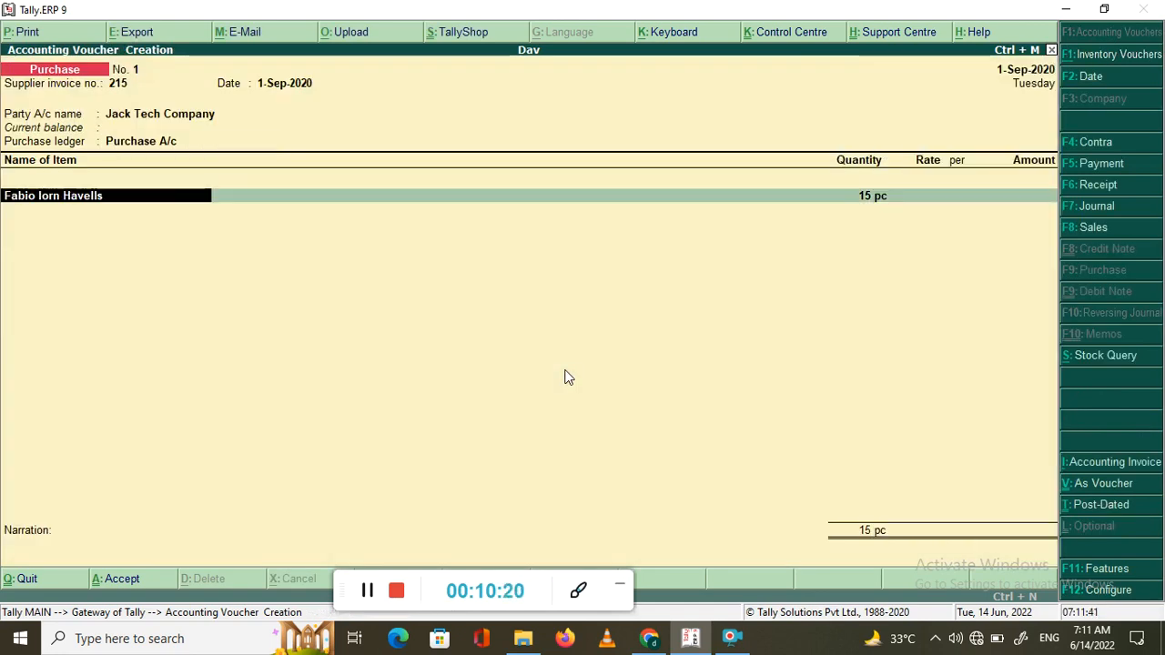
Keep Fabio Iorn Havells at 15 pc without a description and set its rate to 720 per pc
key(Return)
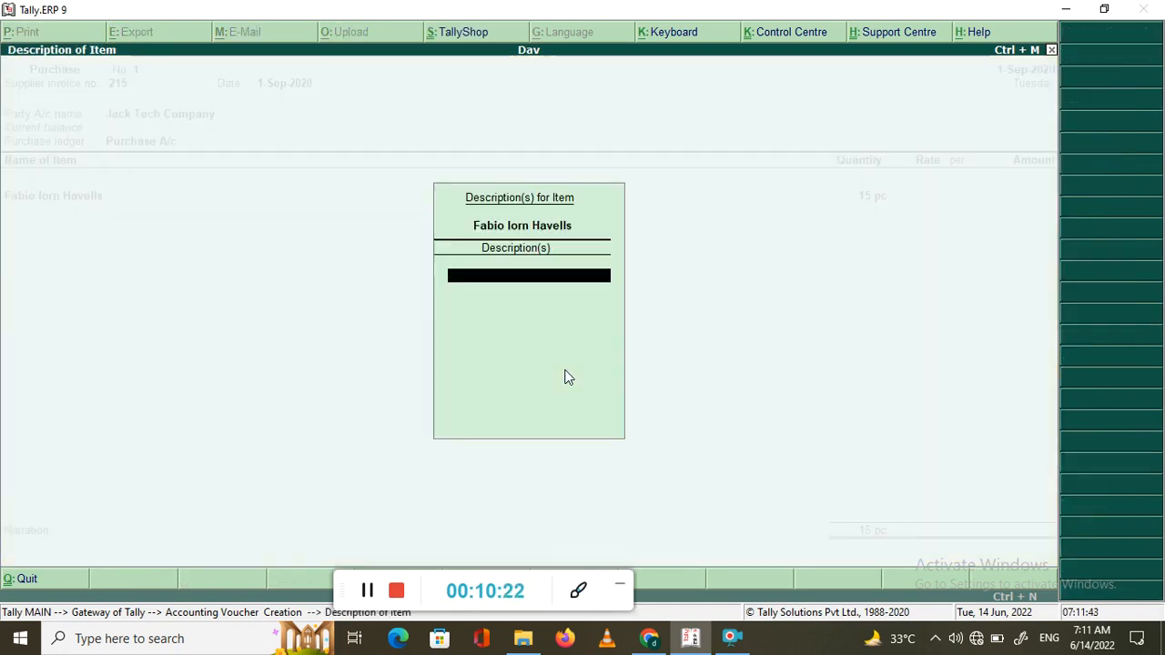
key(Return)
key(Return)
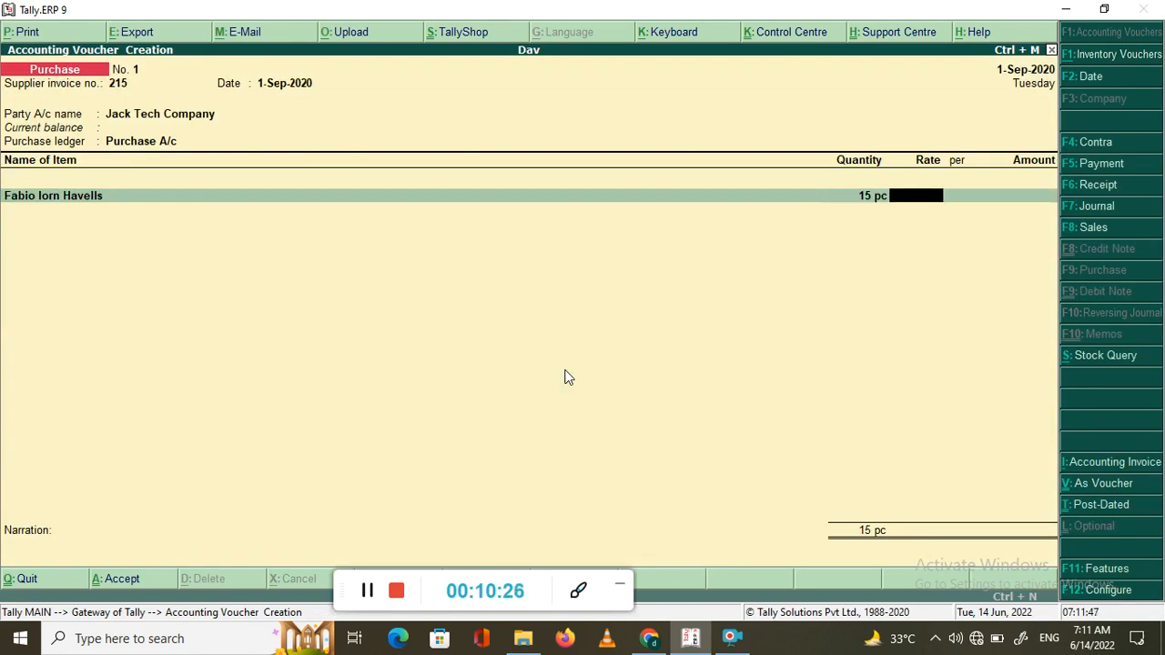
text(720)
key(Return)
key(Return)
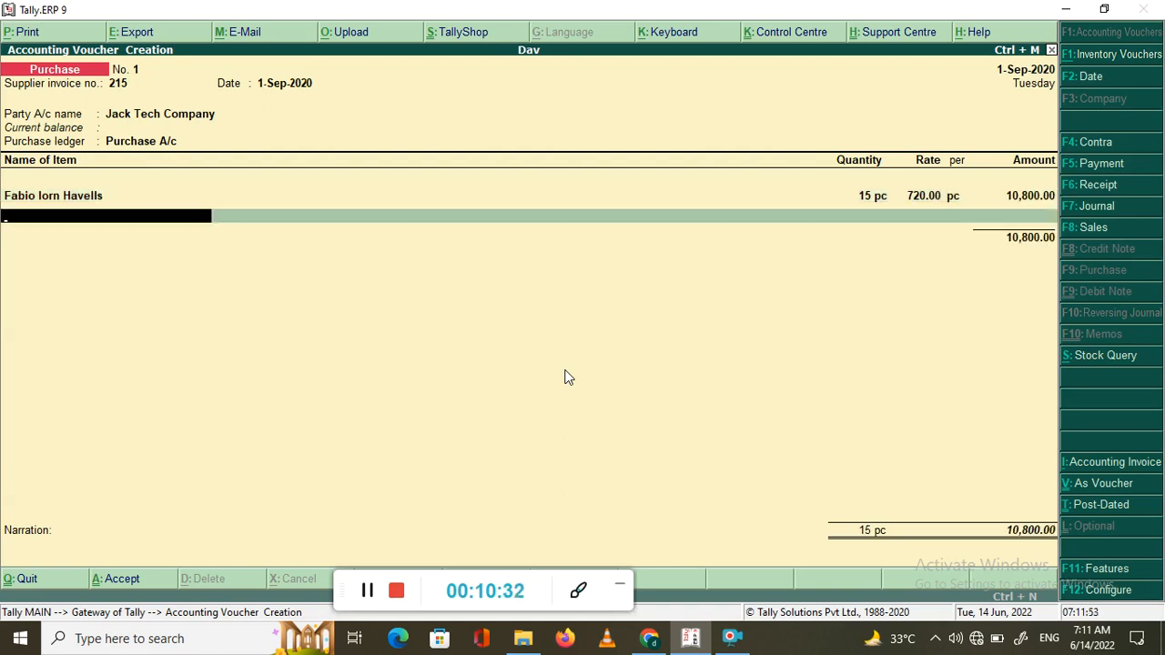
Add Rt Eon 215 Taf as the second item without a description and set its quantity to 2 pc
key(space)
key(Down)
key(Down)
key(Down)
key(Down)
key(Down)
key(Down)
key(Down)
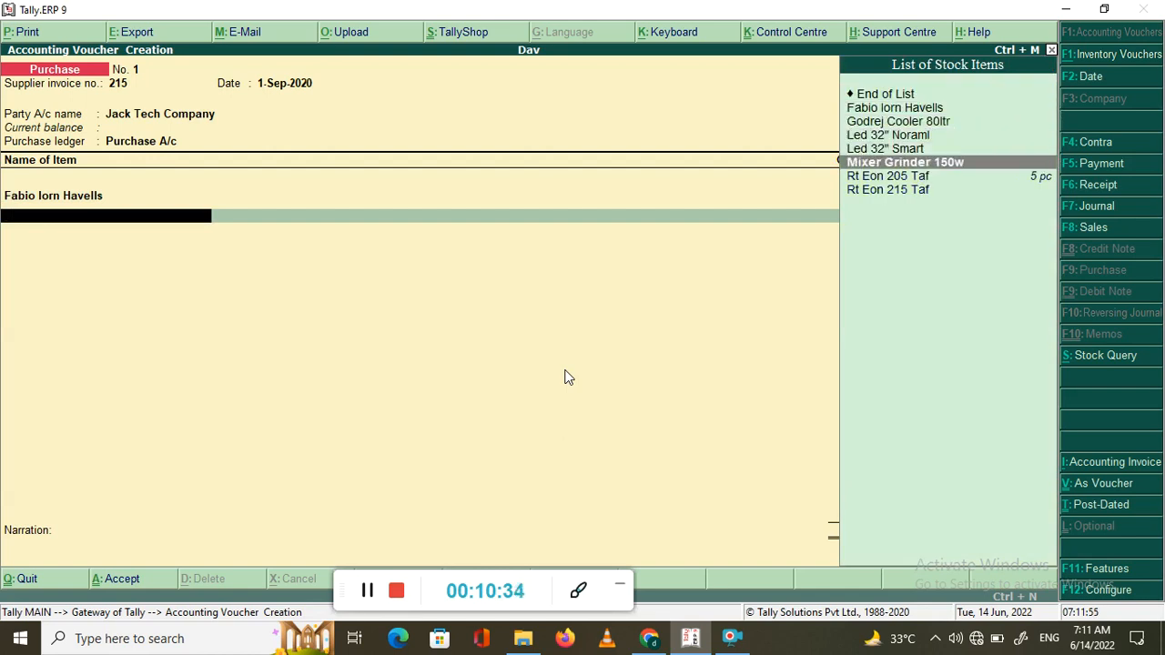
key(Return)
key(Return)
text(2)
key(Return)
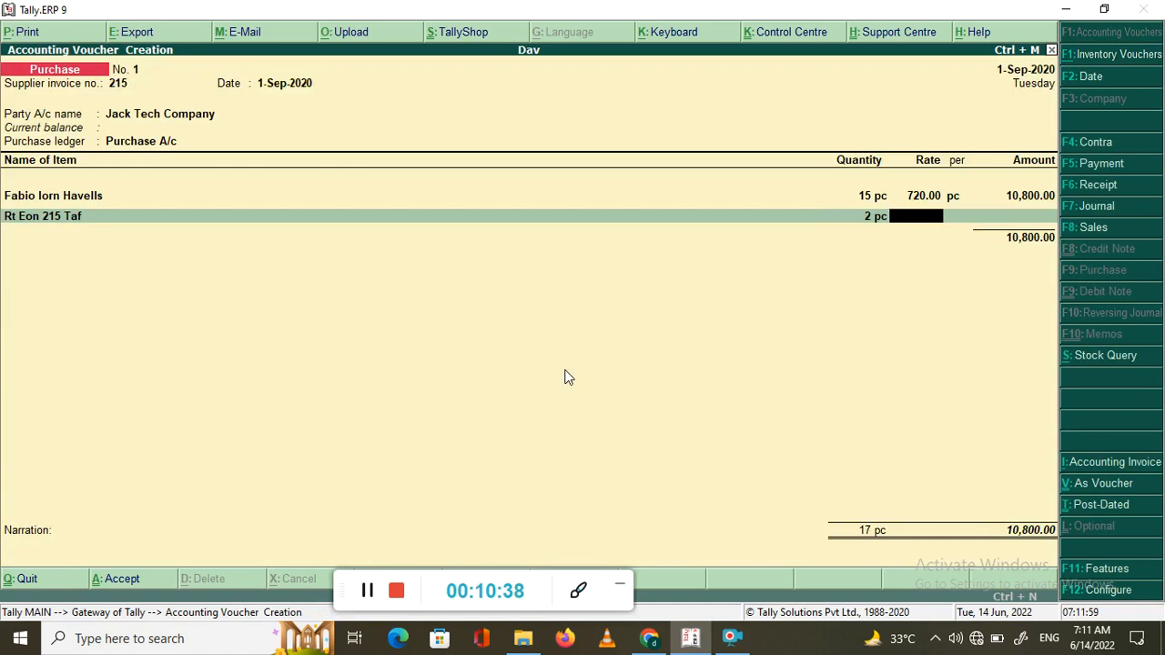
Set the rate of Rt Eon 215 Taf to 11,115 per pc
text(1115)
key(BackSpace)
text(15)
key(Return)
key(Return)
key(Return)
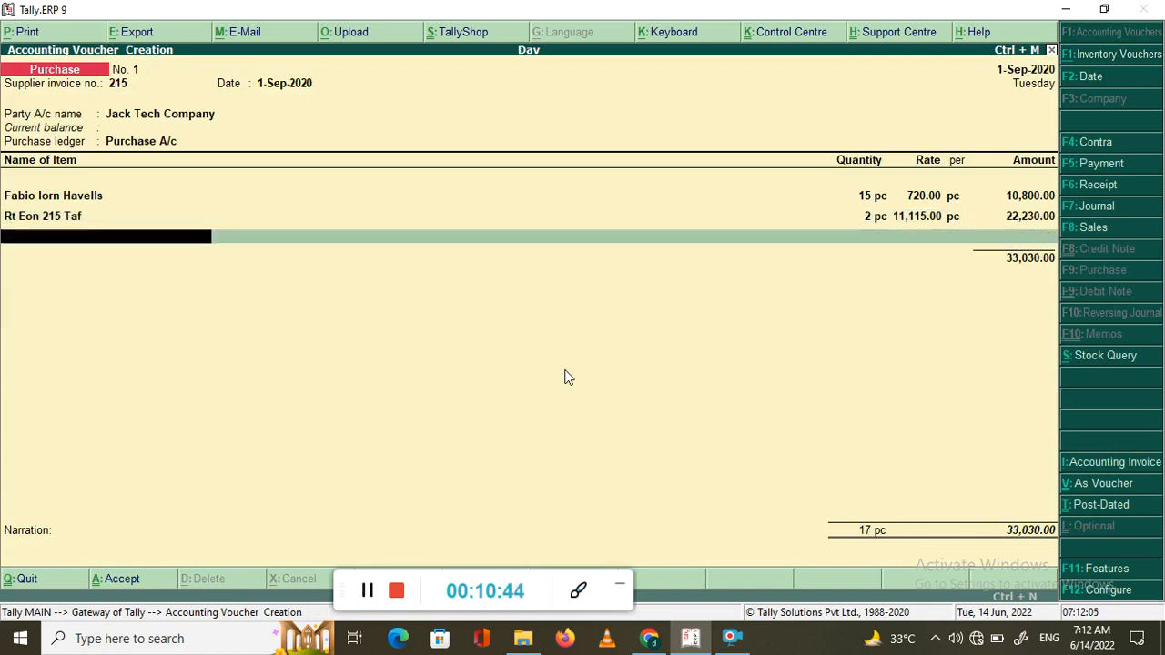
Add Led 32" Smart as the third item without a description and set its quantity to 5 pc
key(Down)
key(Down)
key(Down)
key(Down)
key(Down)
key(Up)
key(Return)
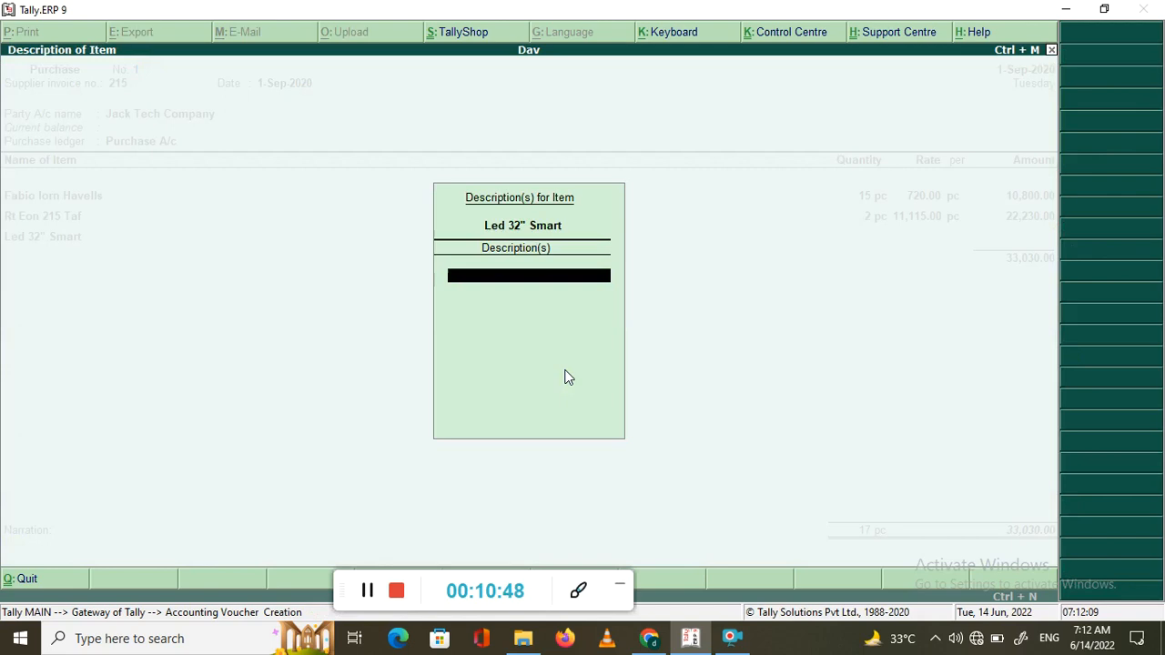
key(Return)
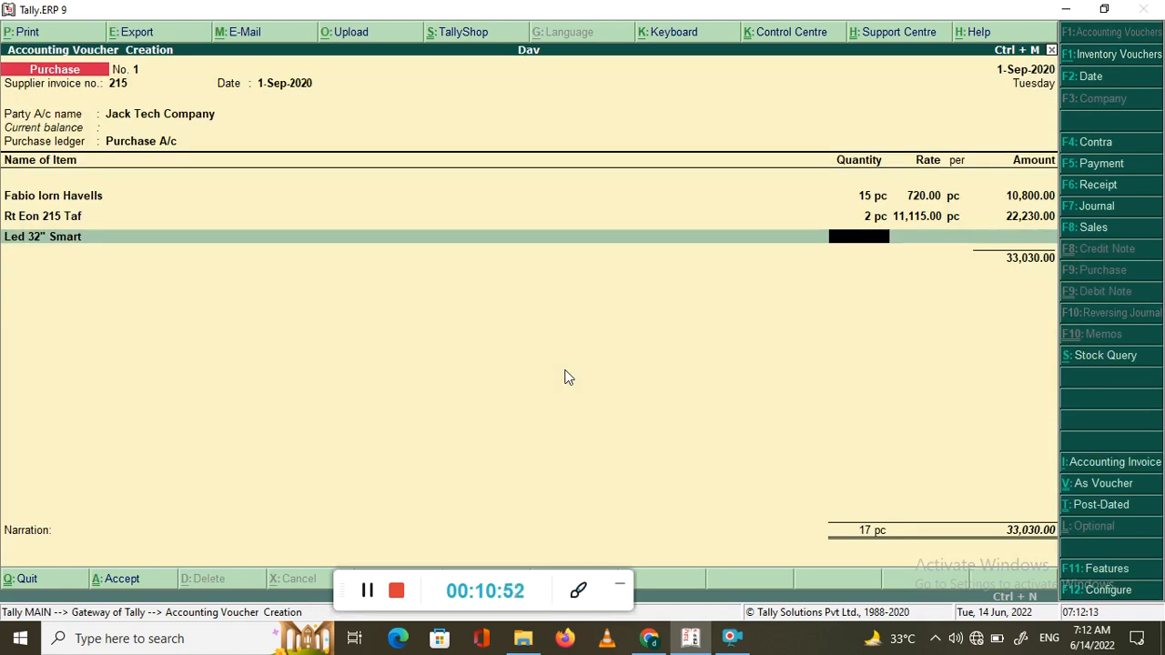
text(5)
key(Return)
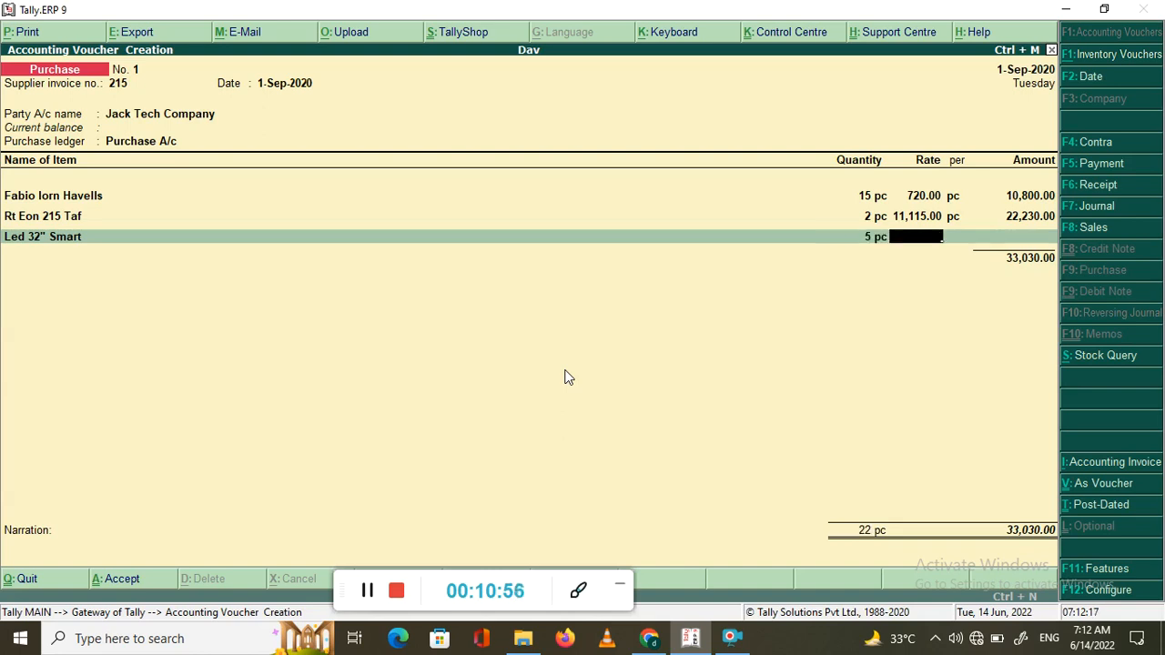
Set the rate of Led 32" Smart to 15,800 per pc
text(15800)
key(Return)
key(Return)
key(Return)
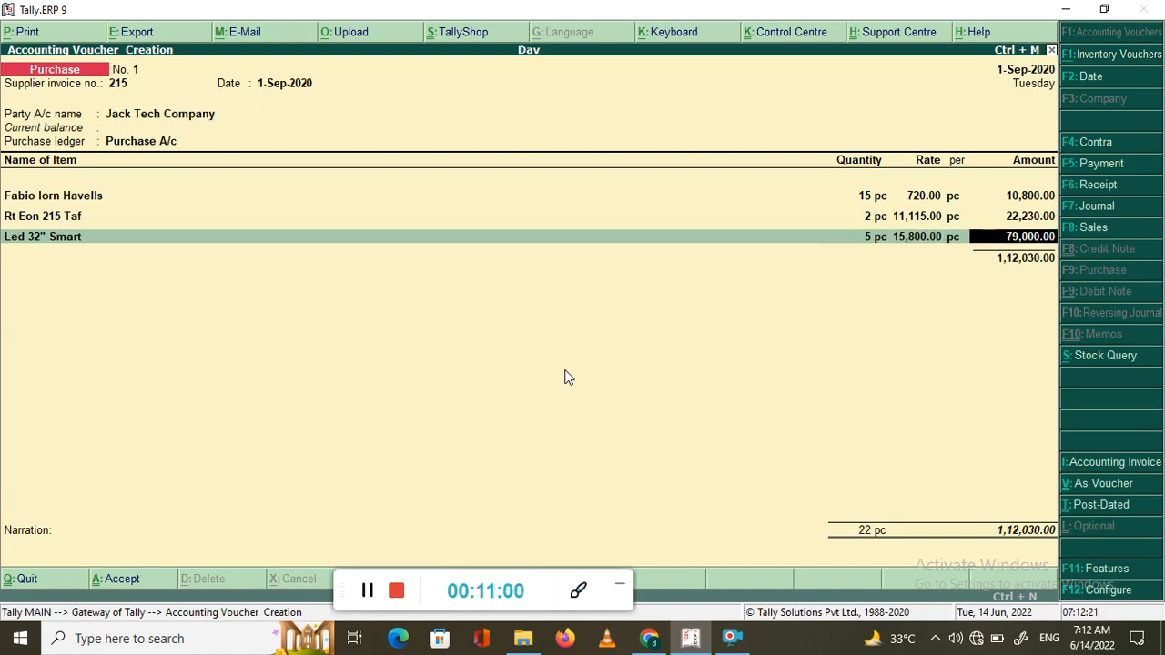
Add Led 32" Noraml as the fourth item without a description and set its quantity to 8 pc
key(Down)
key(Down)
key(Down)
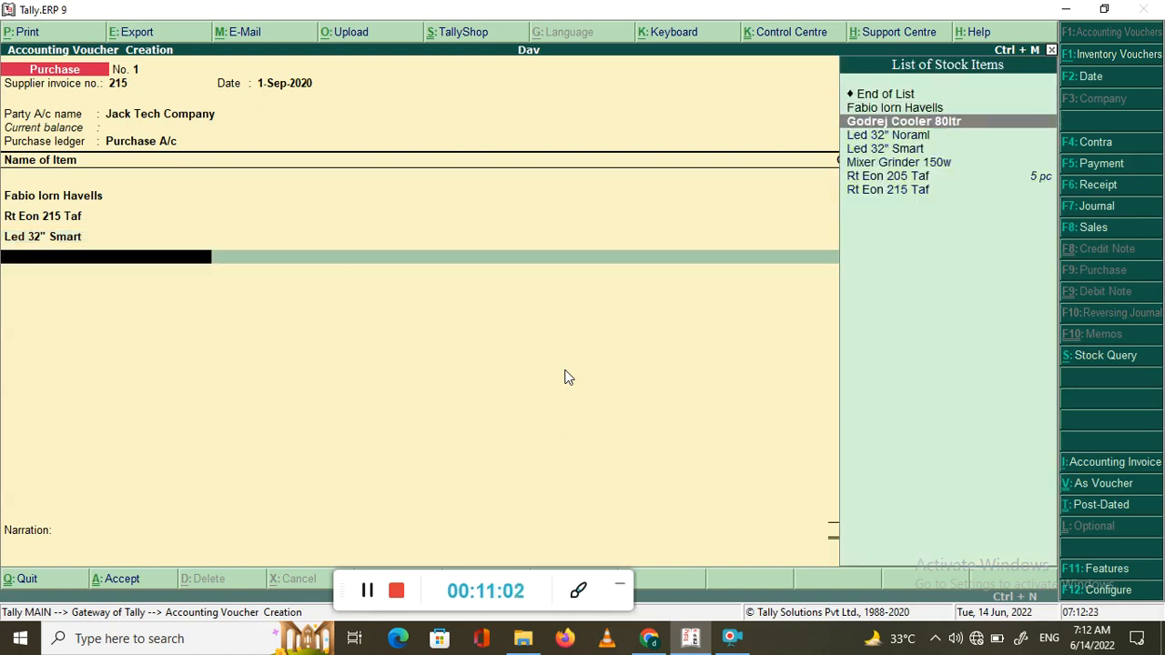
key(Return)
key(Return)
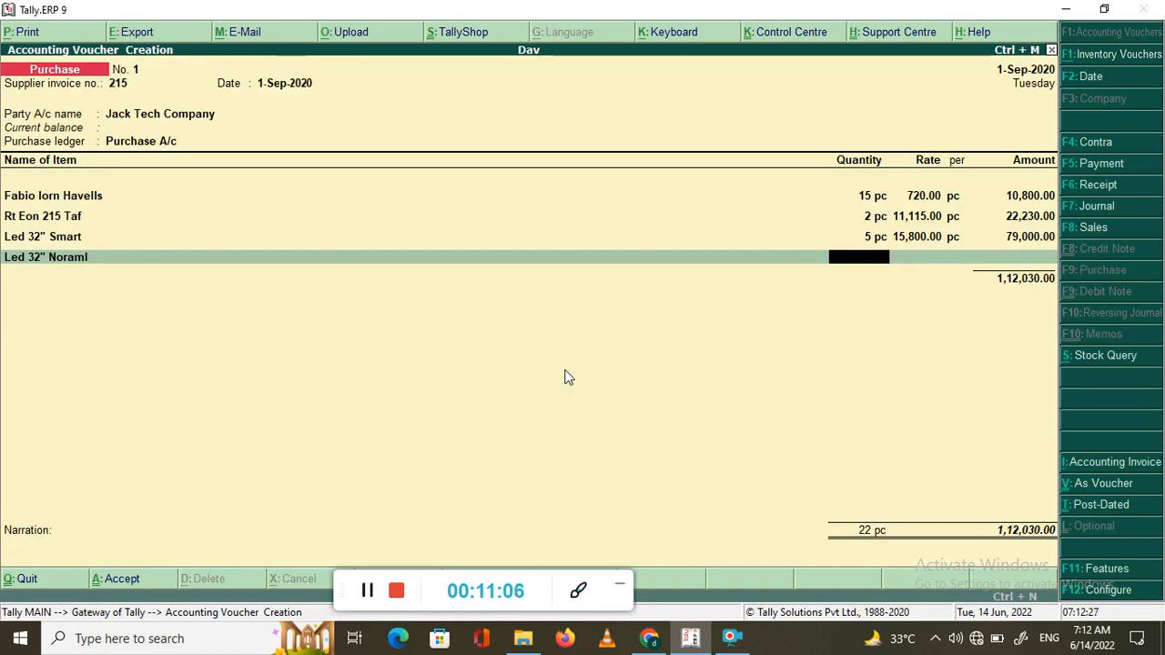
text(8)
key(Return)
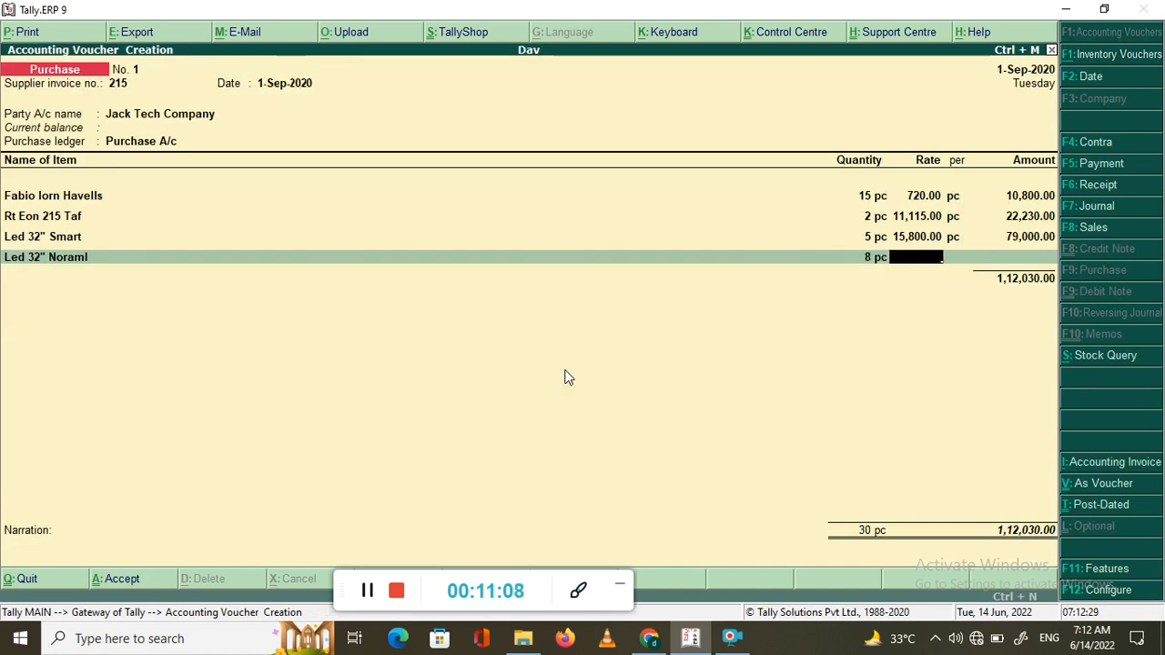
Set the rate of Led 32" Noraml to 10,500 per pc
text(10500)
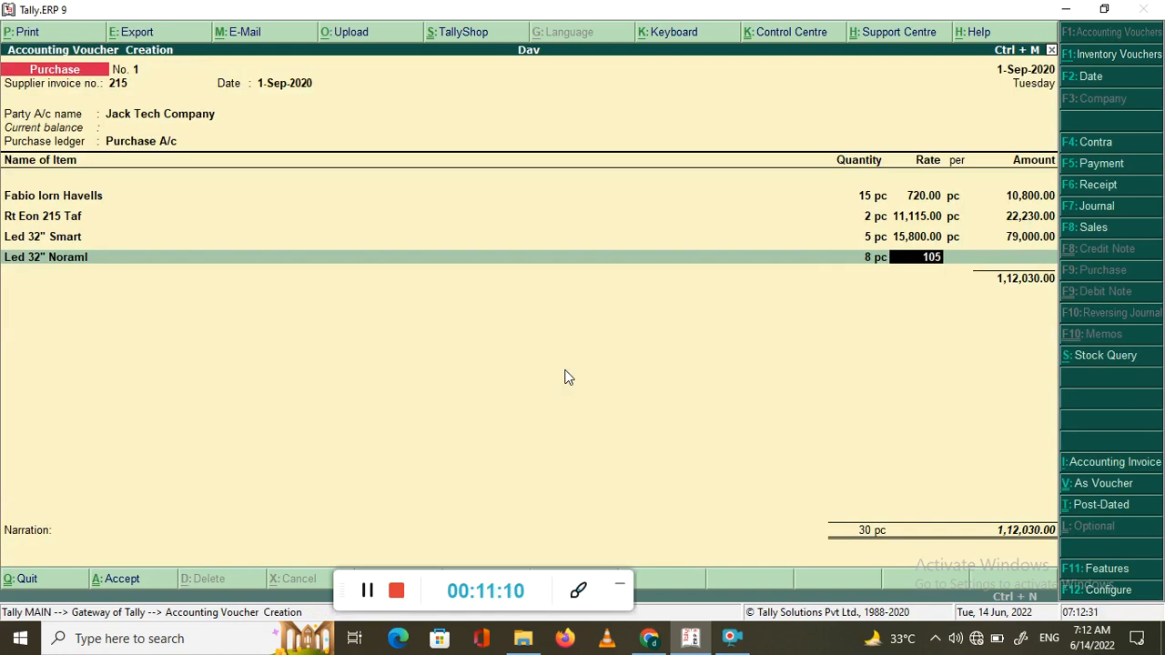
key(Return)
key(Return)
key(Return)
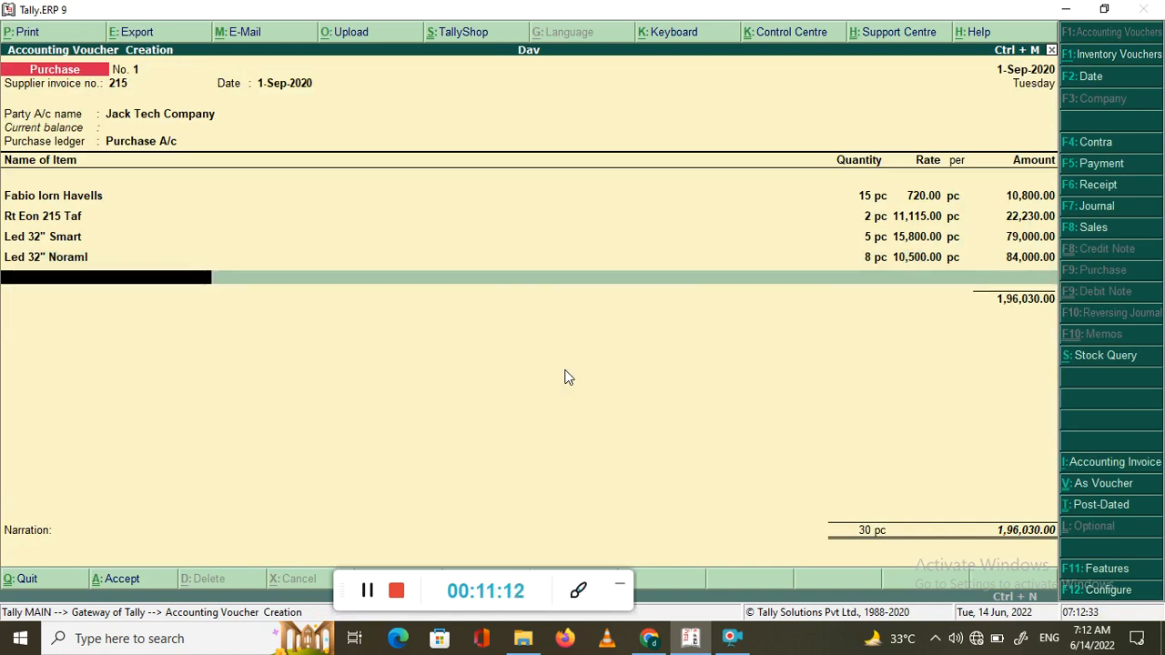
End the item list, leave the narration empty and save the purchase voucher
key(Return)
key(Return)
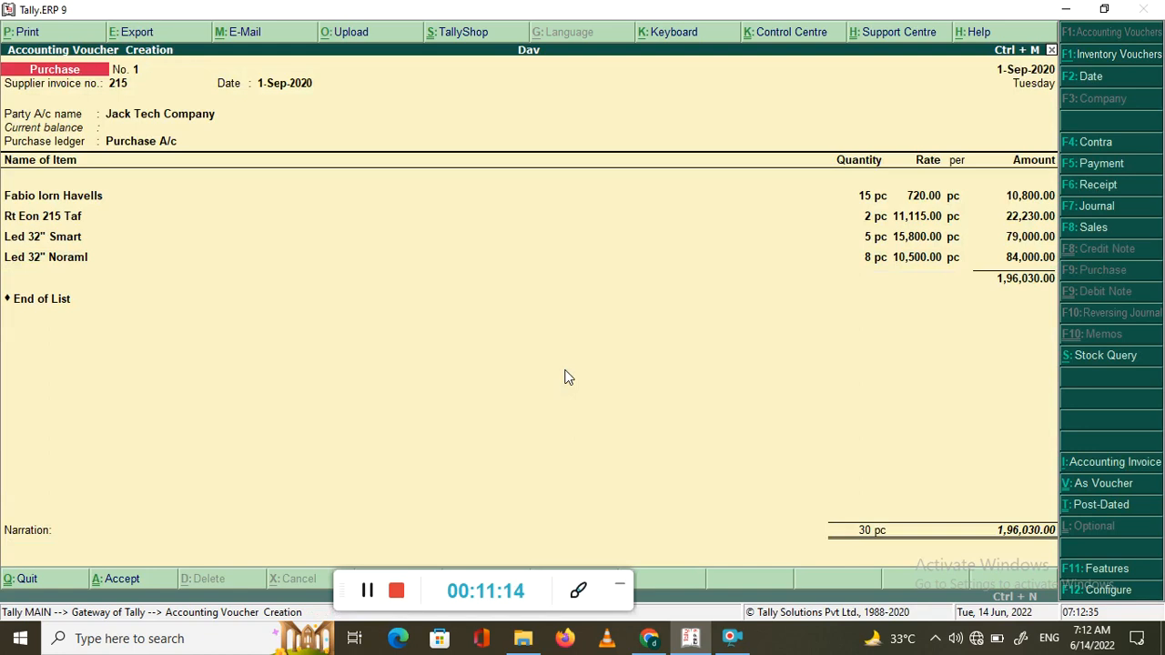
key(Return)
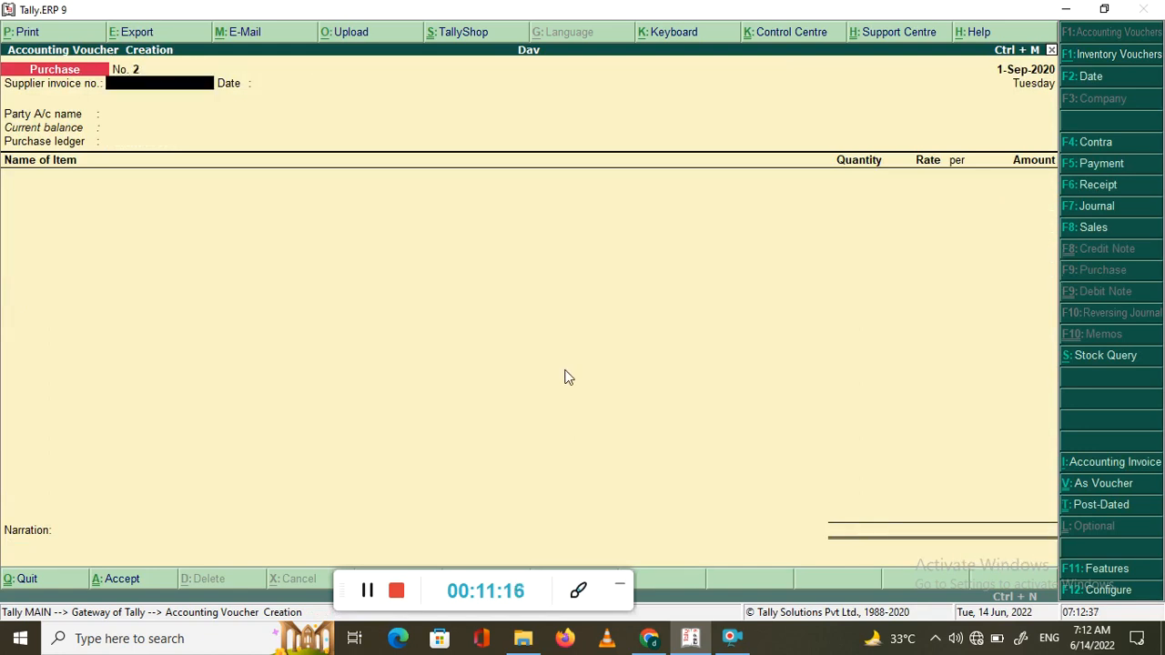